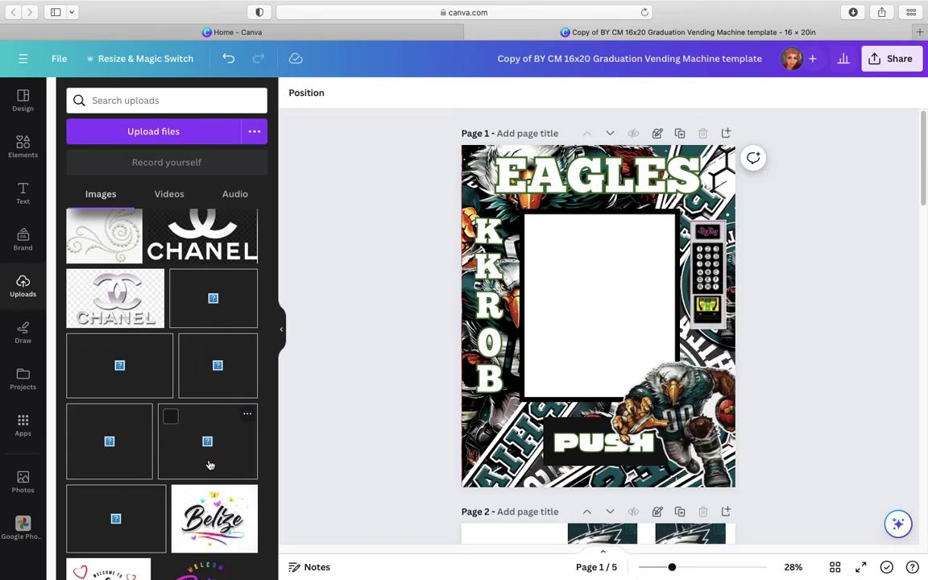
- Duplicate page 1, the Eagles vending machine design
{"action": "scroll", "coordinate": [209, 466], "scroll_direction": "down", "scroll_amount": 8}
{"action": "scroll", "coordinate": [211, 467], "scroll_direction": "up", "scroll_amount": 2}
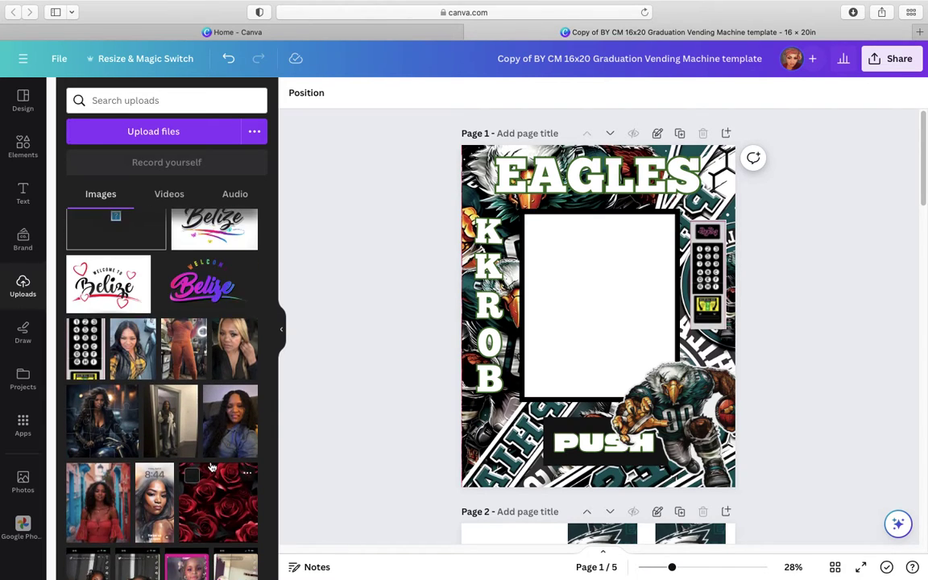
{"action": "scroll", "coordinate": [211, 467], "scroll_direction": "up", "scroll_amount": 5}
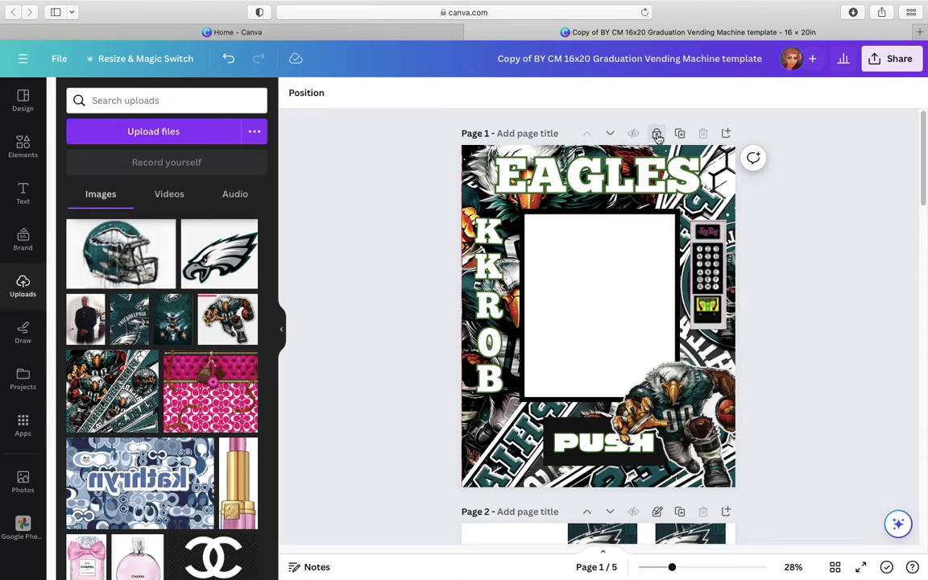
{"action": "left_click", "coordinate": [684, 403]}
{"action": "scroll", "coordinate": [710, 370], "scroll_direction": "down", "scroll_amount": 2}
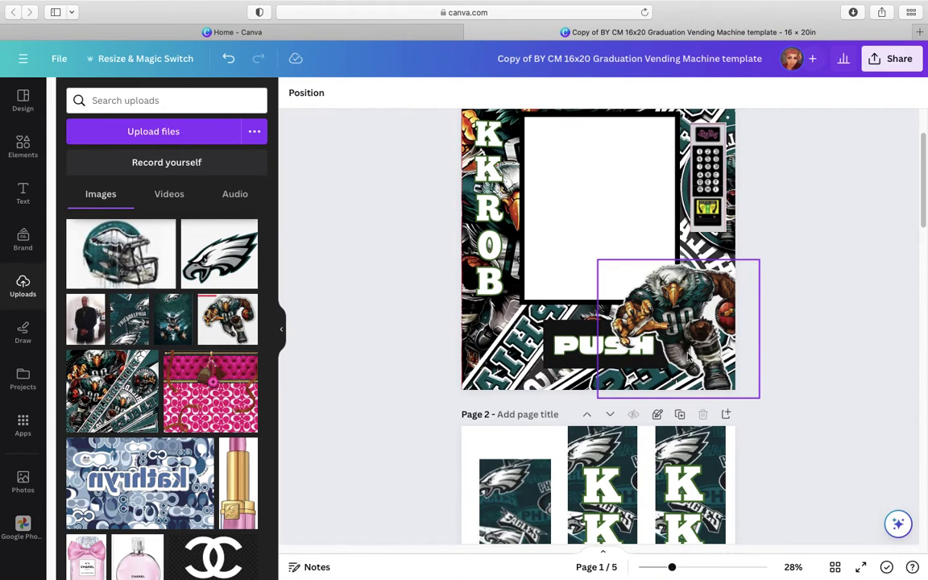
{"action": "scroll", "coordinate": [685, 242], "scroll_direction": "up", "scroll_amount": 2}
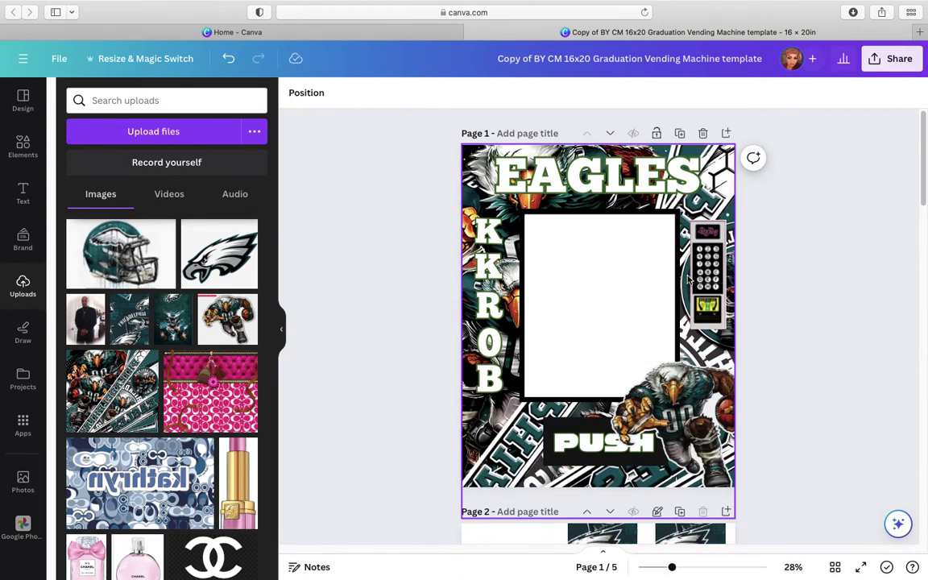
{"action": "left_click", "coordinate": [680, 134]}
{"action": "scroll", "coordinate": [698, 321], "scroll_direction": "up", "scroll_amount": 5}
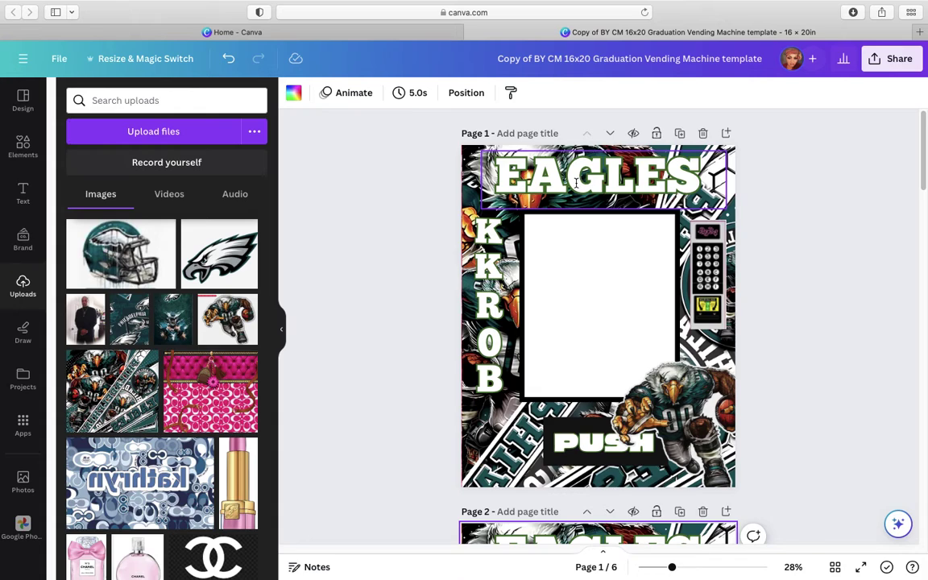
- Move the EAGLES title and the vertical column of letters off page 1
{"action": "left_click_drag", "start_coordinate": [606, 177], "coordinate": [829, 222]}
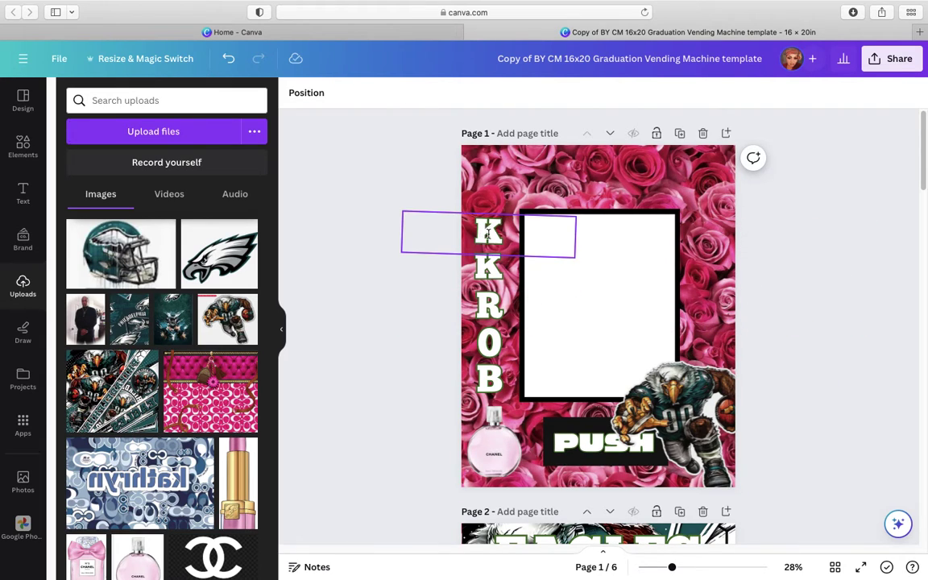
{"action": "left_click_drag", "start_coordinate": [488, 234], "coordinate": [346, 237]}
{"action": "left_click_drag", "start_coordinate": [487, 268], "coordinate": [359, 274]}
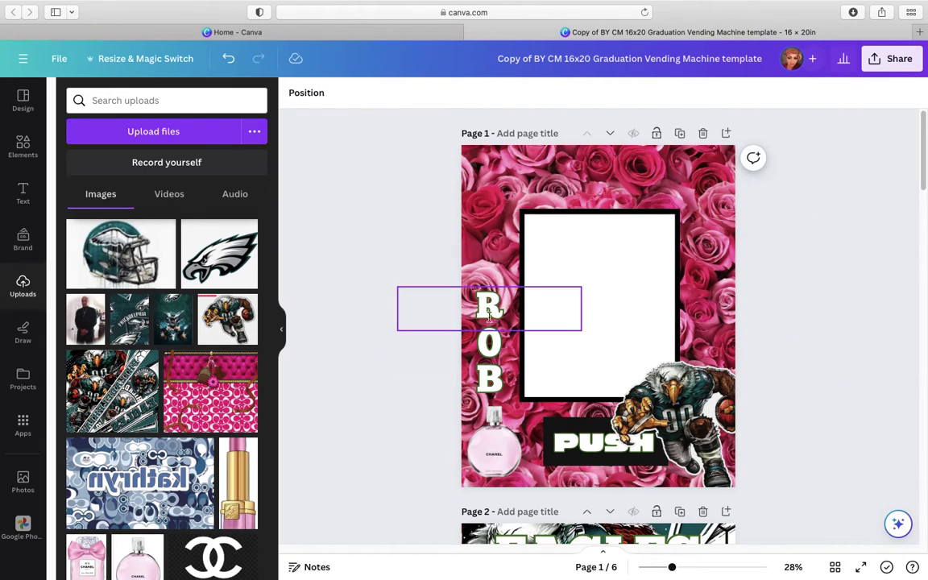
{"action": "left_click_drag", "start_coordinate": [414, 303], "coordinate": [320, 292]}
{"action": "left_click_drag", "start_coordinate": [396, 334], "coordinate": [283, 319]}
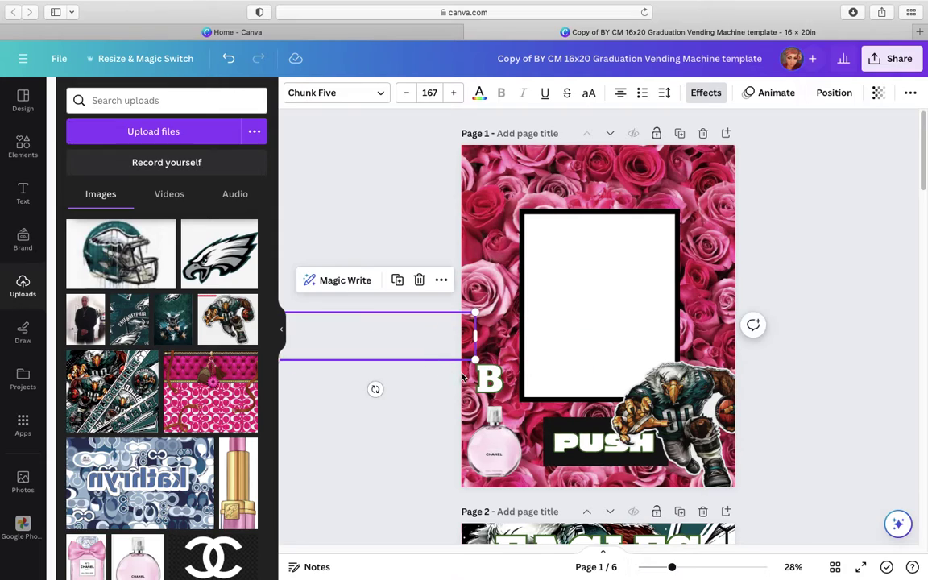
{"action": "left_click_drag", "start_coordinate": [369, 366], "coordinate": [359, 369]}
- Clear the perfume bottle, eagle mascot, PUSH text and black box from page 1
{"action": "left_click_drag", "start_coordinate": [493, 439], "coordinate": [471, 442]}
{"action": "left_click", "coordinate": [712, 435]}
{"action": "left_click_drag", "start_coordinate": [711, 435], "coordinate": [787, 436]}
{"action": "left_click", "coordinate": [594, 445]}
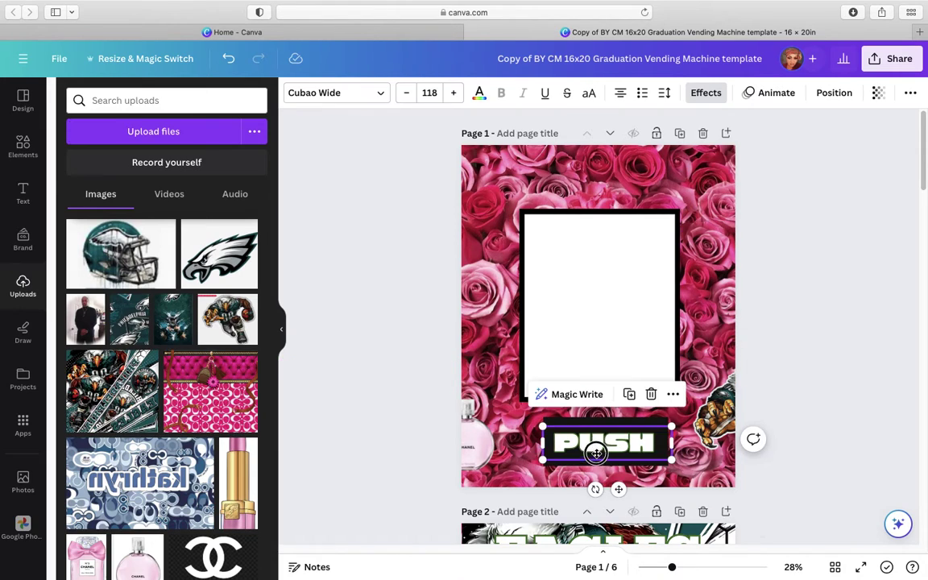
{"action": "left_click_drag", "start_coordinate": [595, 446], "coordinate": [858, 464]}
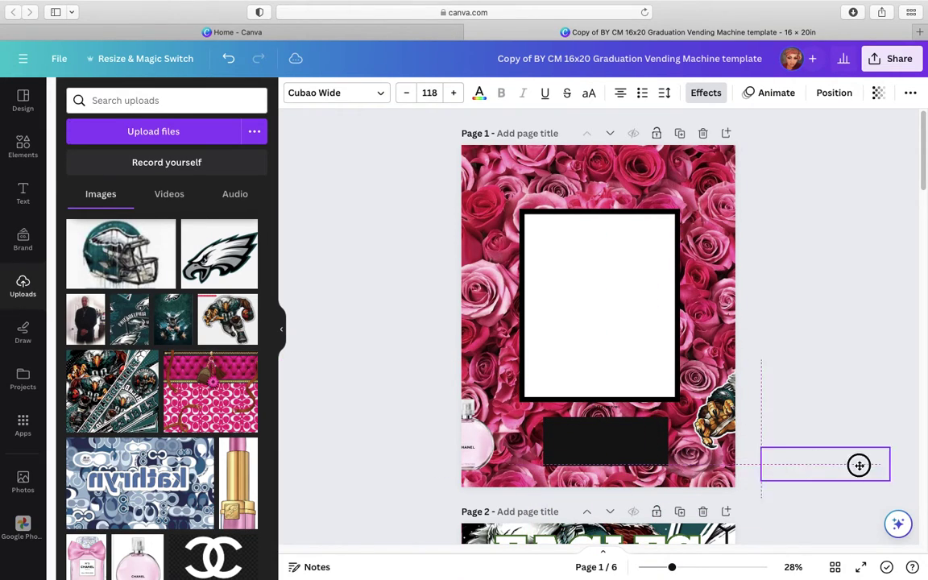
{"action": "left_click", "coordinate": [508, 451]}
{"action": "left_click", "coordinate": [466, 441]}
{"action": "key", "text": "Delete"}
{"action": "left_click", "coordinate": [715, 415]}
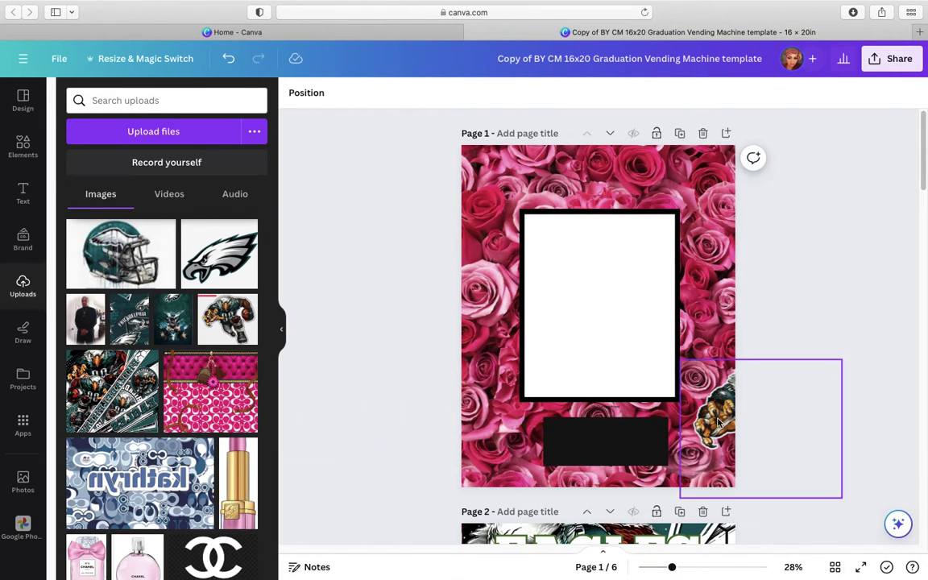
{"action": "key", "text": "Delete"}
{"action": "left_click", "coordinate": [638, 443]}
{"action": "key", "text": "Delete"}
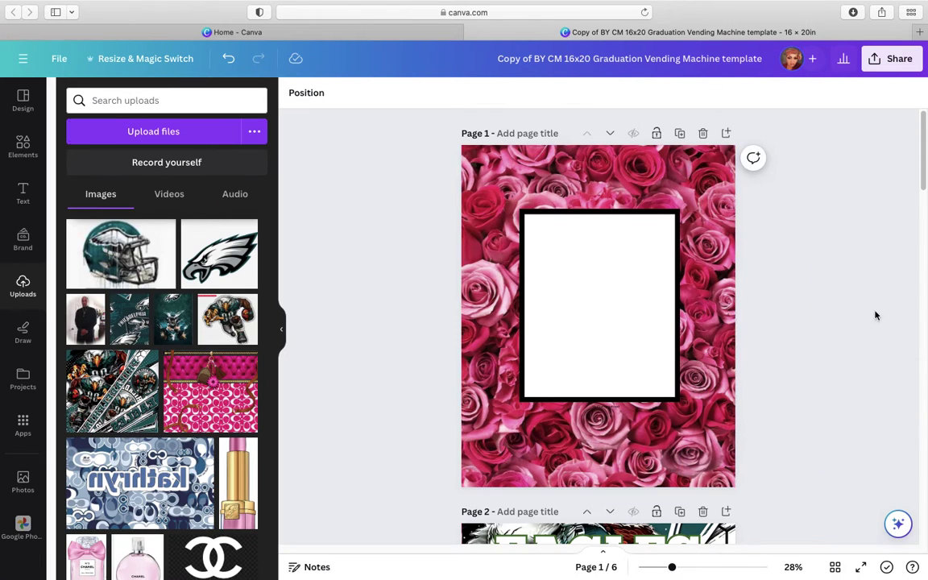
- Browse the uploaded images and the design templates for a replacement background
{"action": "left_click", "coordinate": [482, 171]}
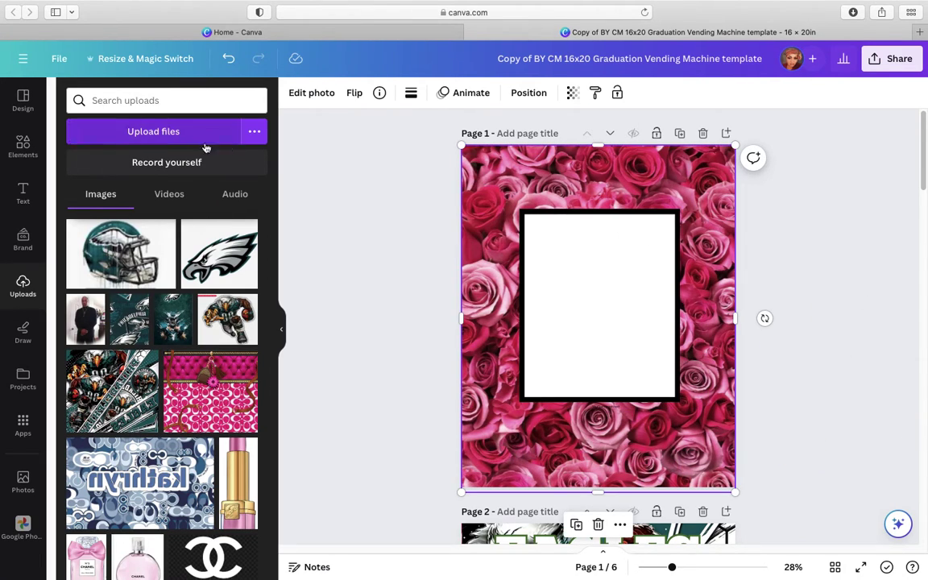
{"action": "scroll", "coordinate": [133, 377], "scroll_direction": "down", "scroll_amount": 15}
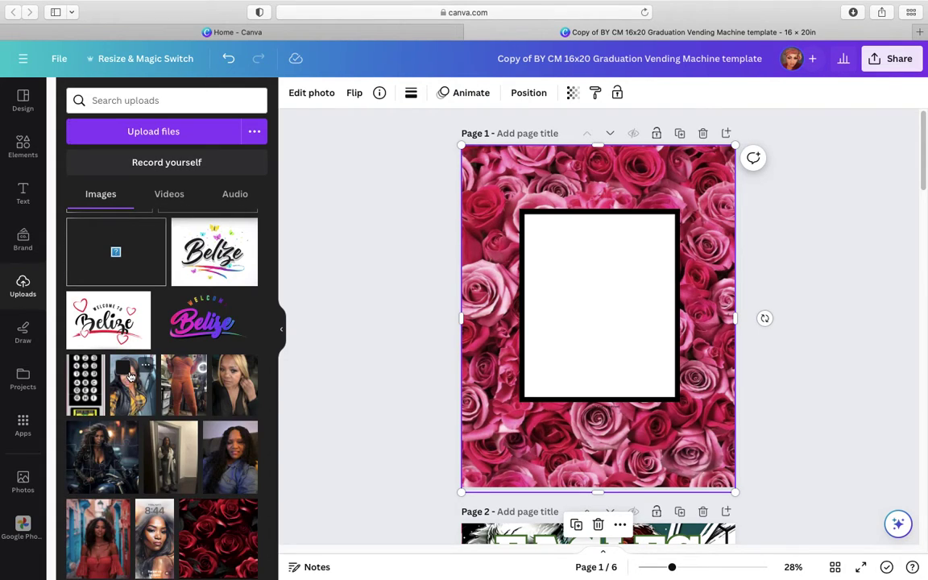
{"action": "scroll", "coordinate": [129, 376], "scroll_direction": "down", "scroll_amount": 5}
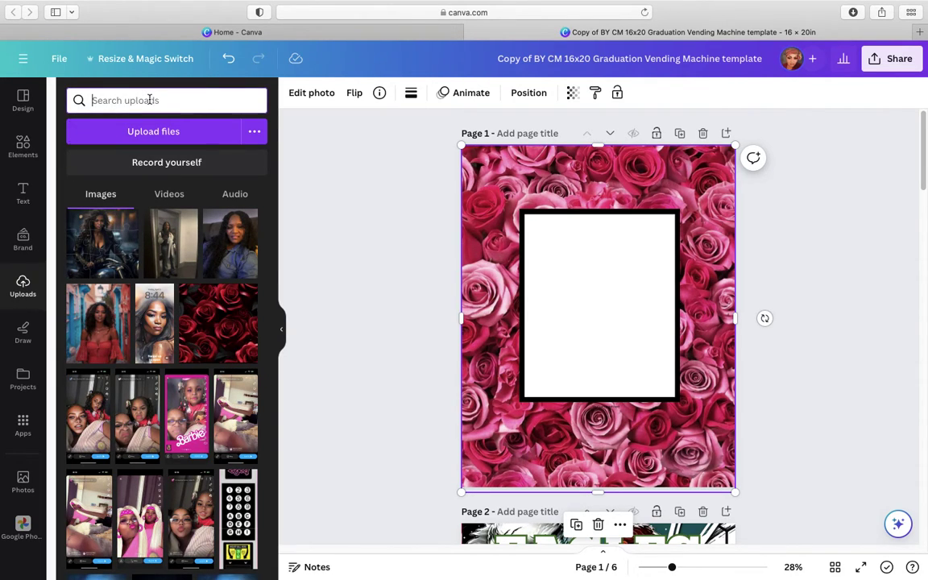
{"action": "left_click", "coordinate": [23, 103]}
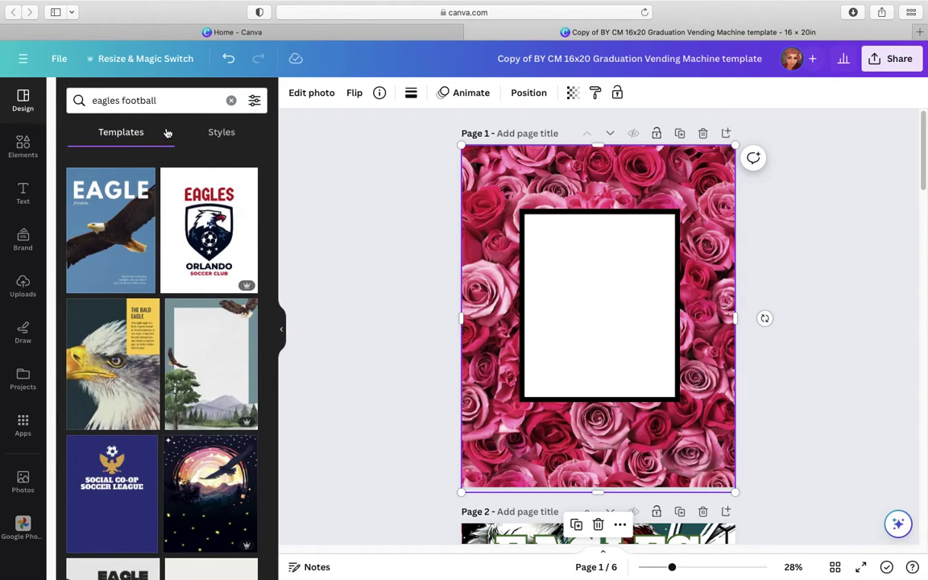
{"action": "left_click", "coordinate": [167, 103]}
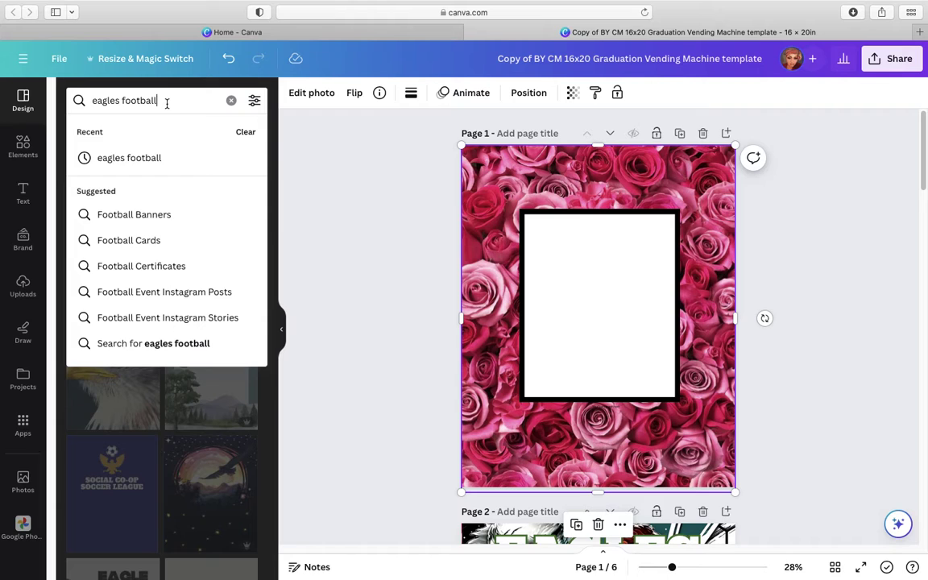
{"action": "left_click", "coordinate": [182, 504]}
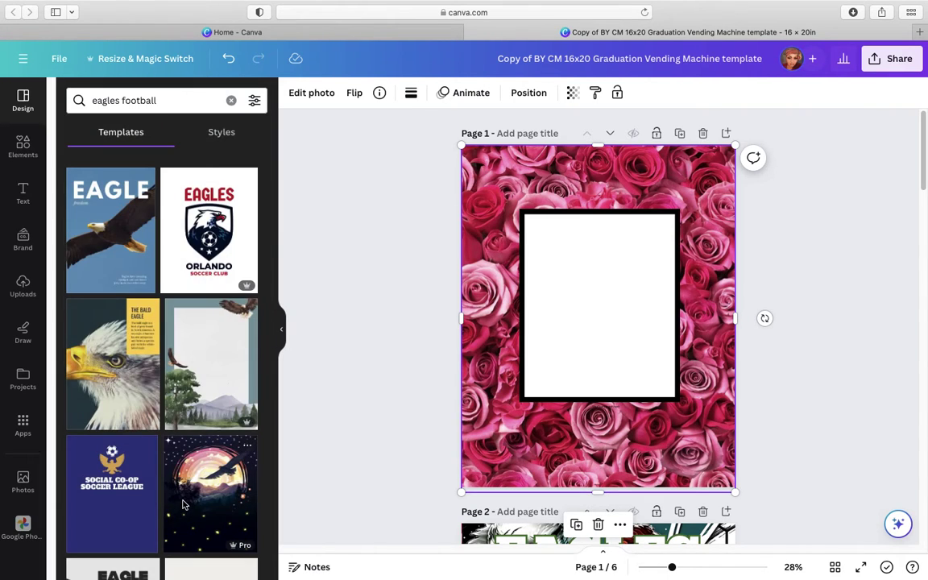
{"action": "left_click", "coordinate": [192, 505]}
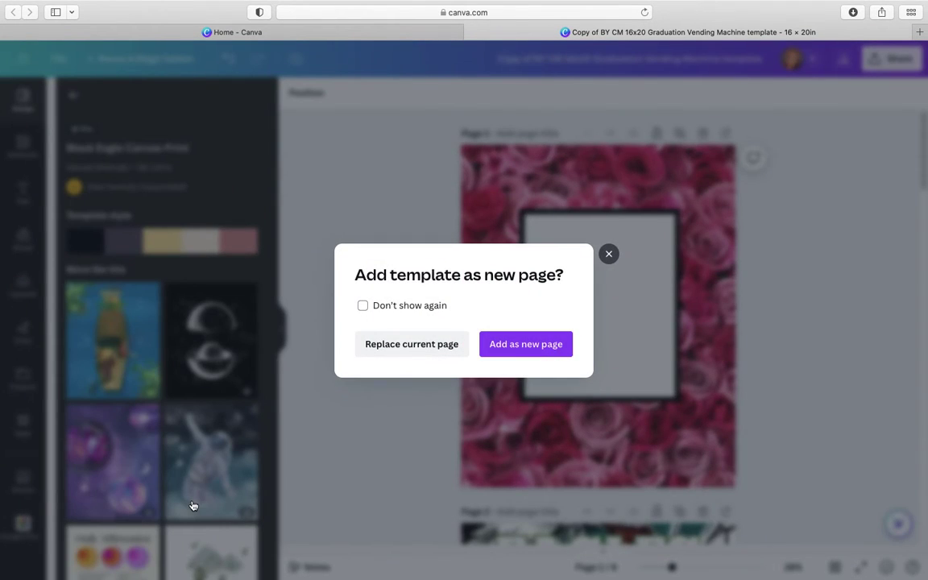
{"action": "left_click", "coordinate": [609, 255]}
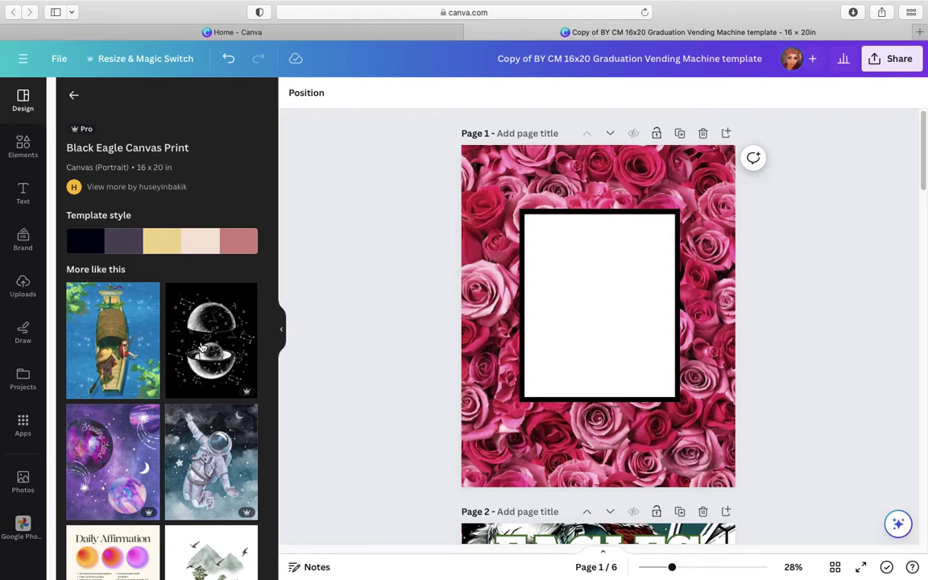
{"action": "scroll", "coordinate": [174, 481], "scroll_direction": "down", "scroll_amount": 5}
{"action": "scroll", "coordinate": [163, 475], "scroll_direction": "up", "scroll_amount": 5}
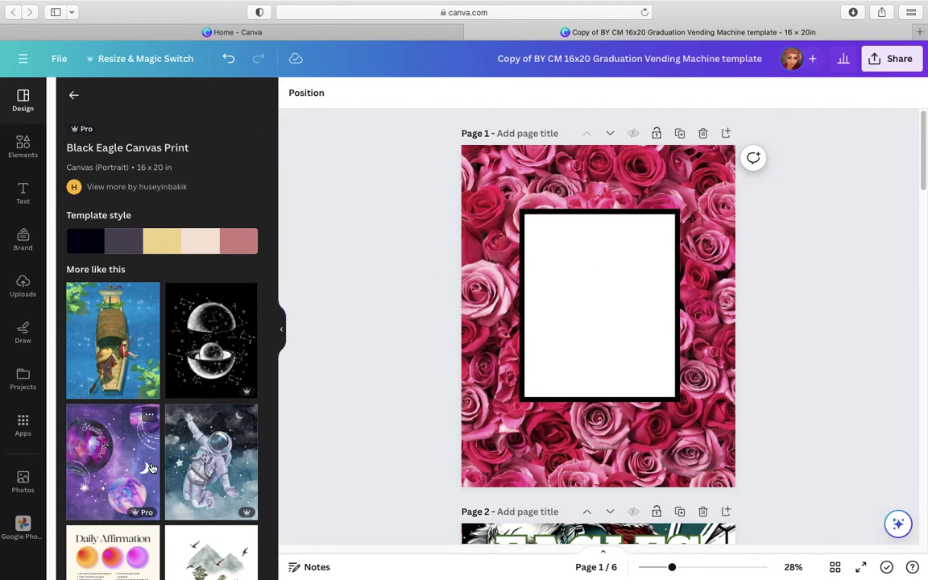
- Search the elements library for "gold and black"
{"action": "left_click", "coordinate": [24, 147]}
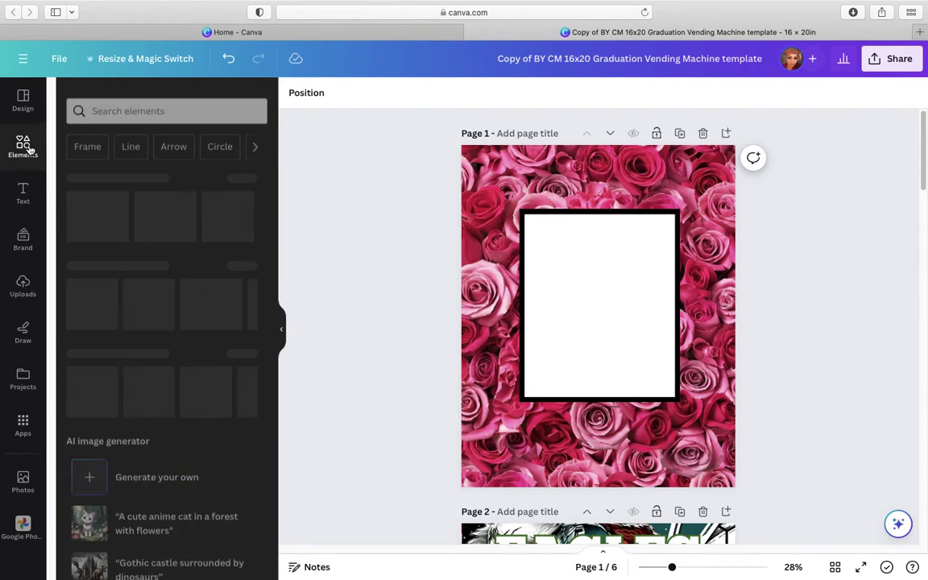
{"action": "left_click", "coordinate": [192, 99]}
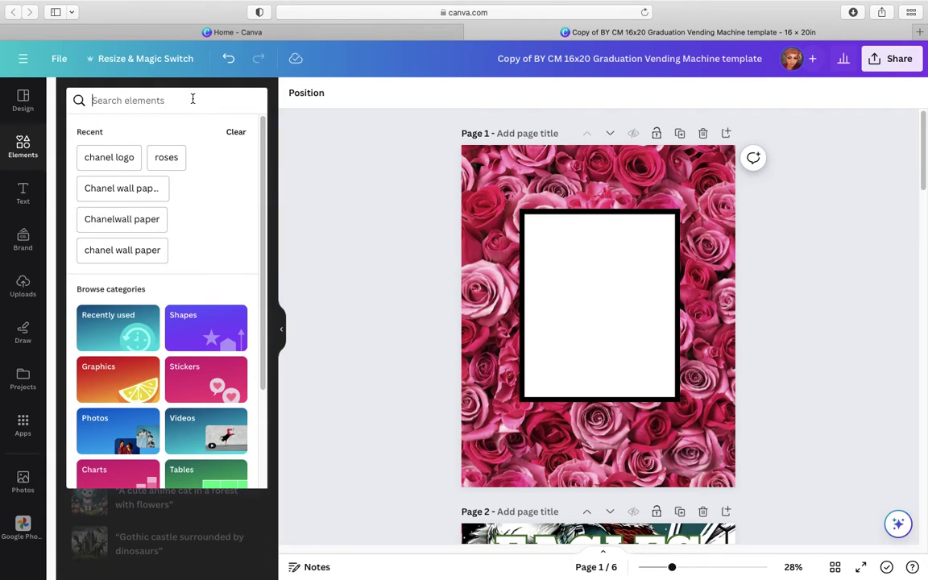
{"action": "type", "text": "gold"}
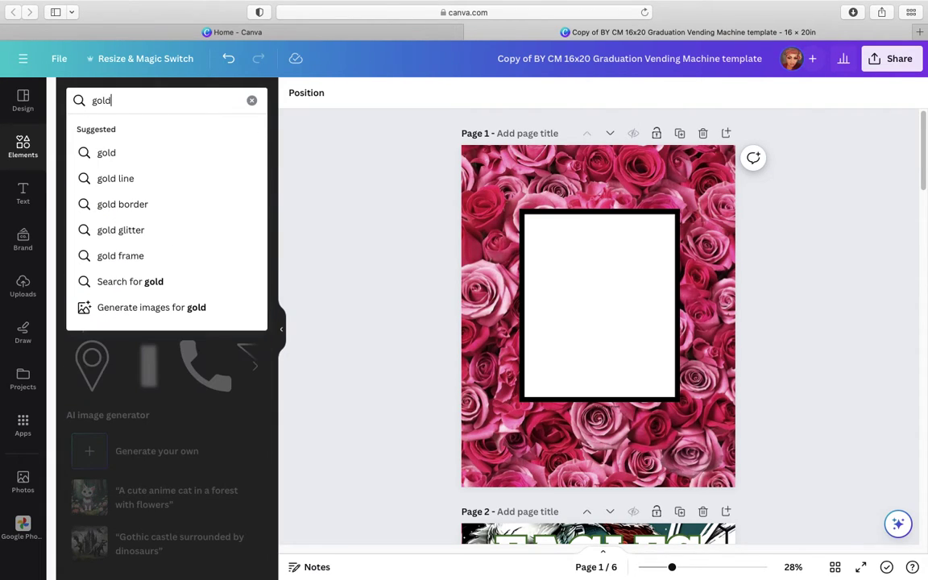
{"action": "type", "text": " and b"}
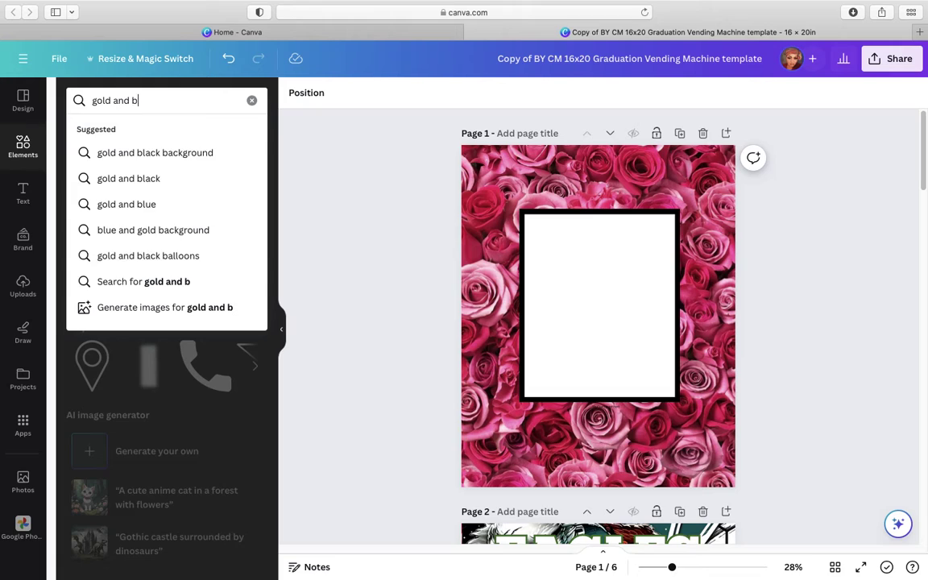
{"action": "type", "text": "lack"}
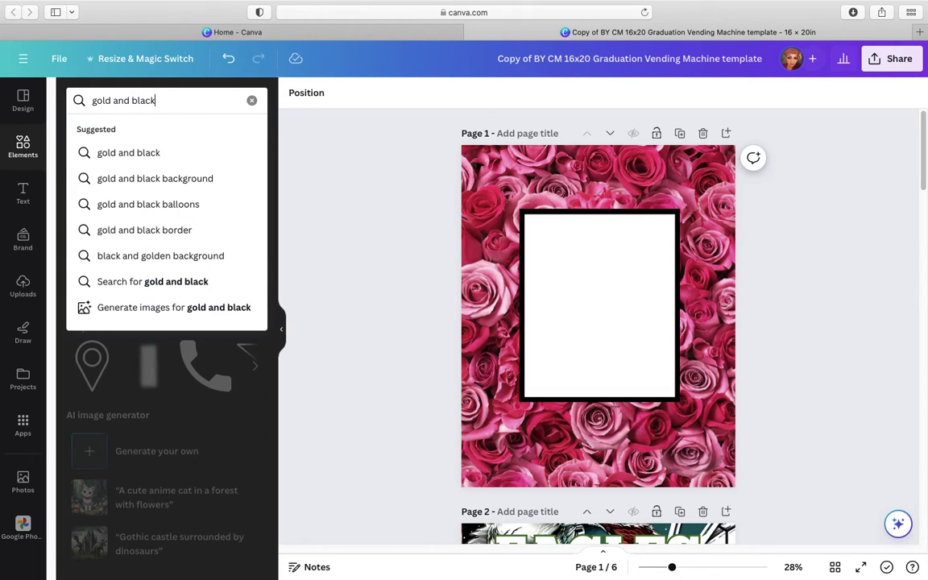
{"action": "left_click", "coordinate": [156, 153]}
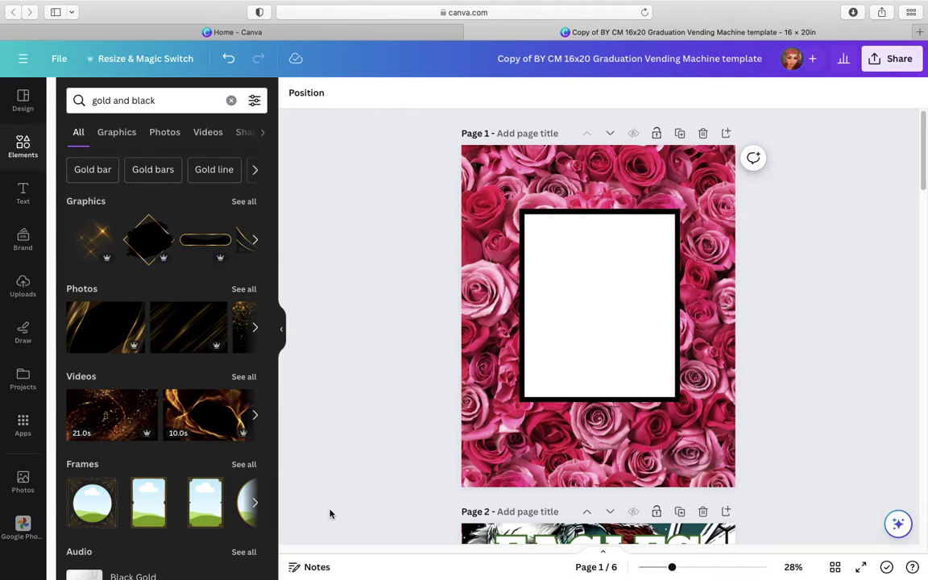
- Replace page 1's rose background with the black photo of falling gold glitter
{"action": "scroll", "coordinate": [365, 481], "scroll_direction": "down", "scroll_amount": 3}
{"action": "scroll", "coordinate": [363, 479], "scroll_direction": "up", "scroll_amount": 3}
{"action": "scroll", "coordinate": [360, 469], "scroll_direction": "down", "scroll_amount": 2}
{"action": "scroll", "coordinate": [360, 470], "scroll_direction": "down", "scroll_amount": 3}
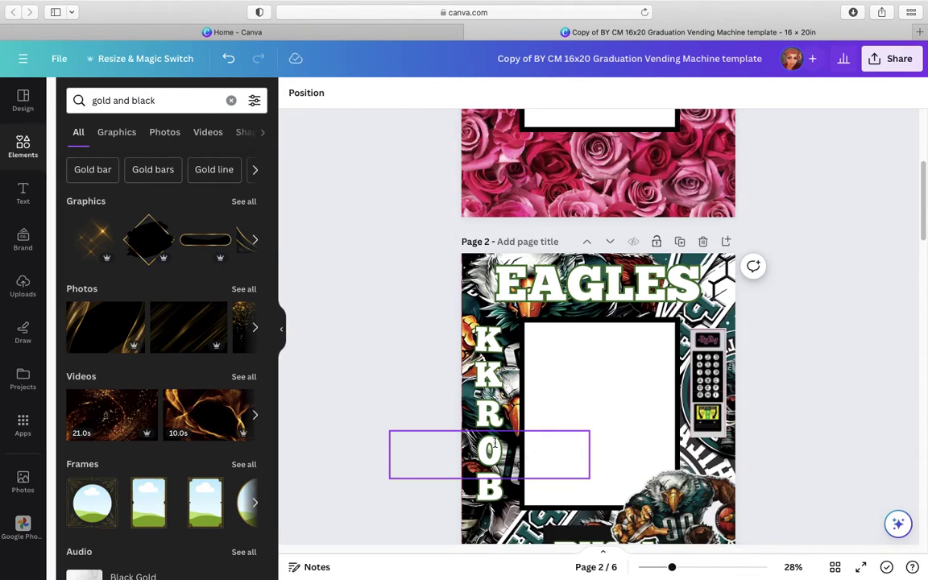
{"action": "scroll", "coordinate": [377, 389], "scroll_direction": "up", "scroll_amount": 5}
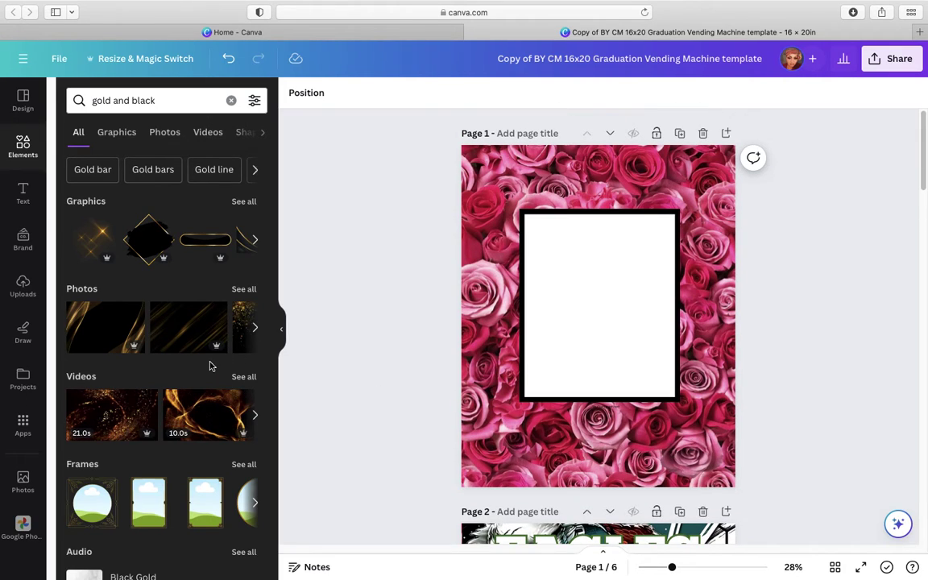
{"action": "scroll", "coordinate": [210, 366], "scroll_direction": "down", "scroll_amount": 2}
{"action": "scroll", "coordinate": [210, 364], "scroll_direction": "up", "scroll_amount": 2}
{"action": "left_click", "coordinate": [256, 328]}
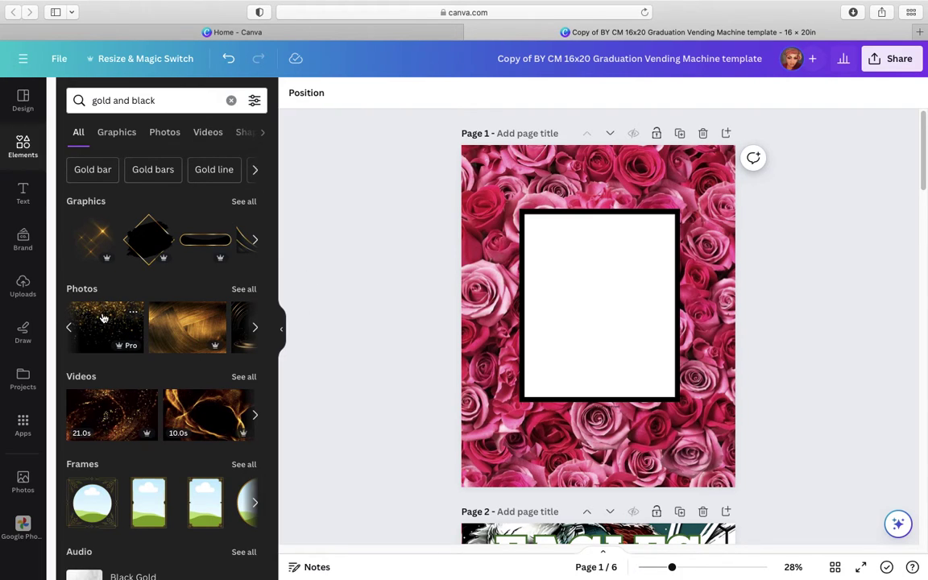
{"action": "left_click_drag", "start_coordinate": [103, 316], "coordinate": [471, 280]}
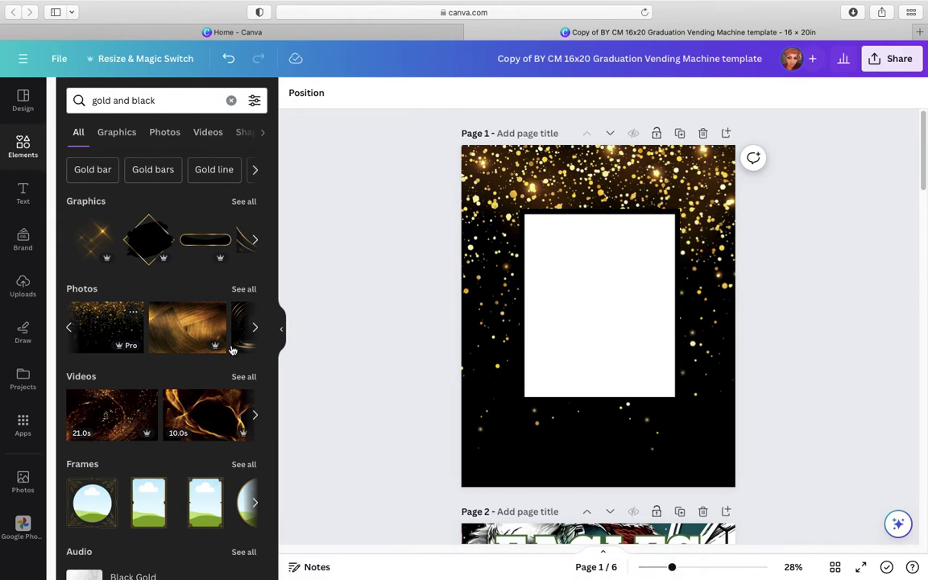
- Try the black marble photo with gold veins on page 1
{"action": "left_click", "coordinate": [257, 329]}
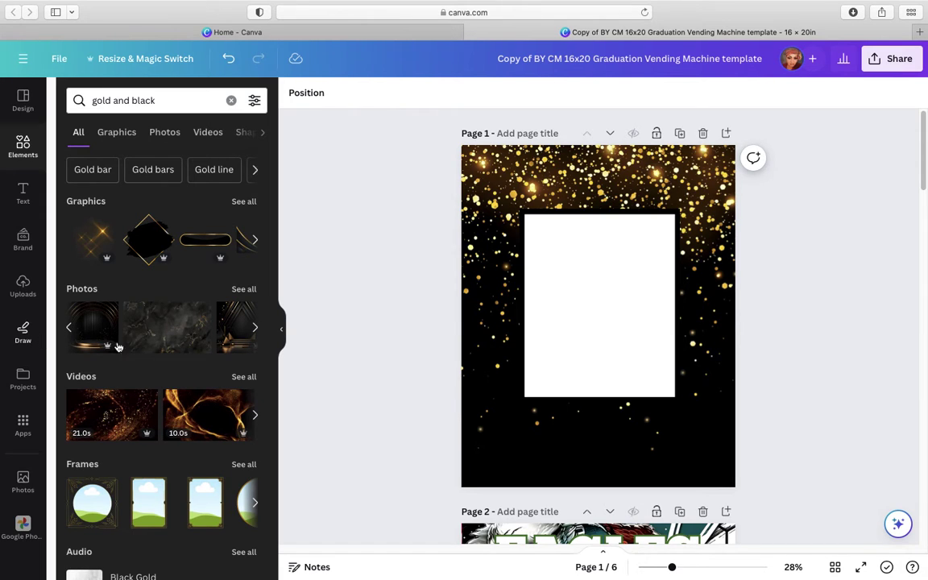
{"action": "left_click_drag", "start_coordinate": [155, 343], "coordinate": [403, 398]}
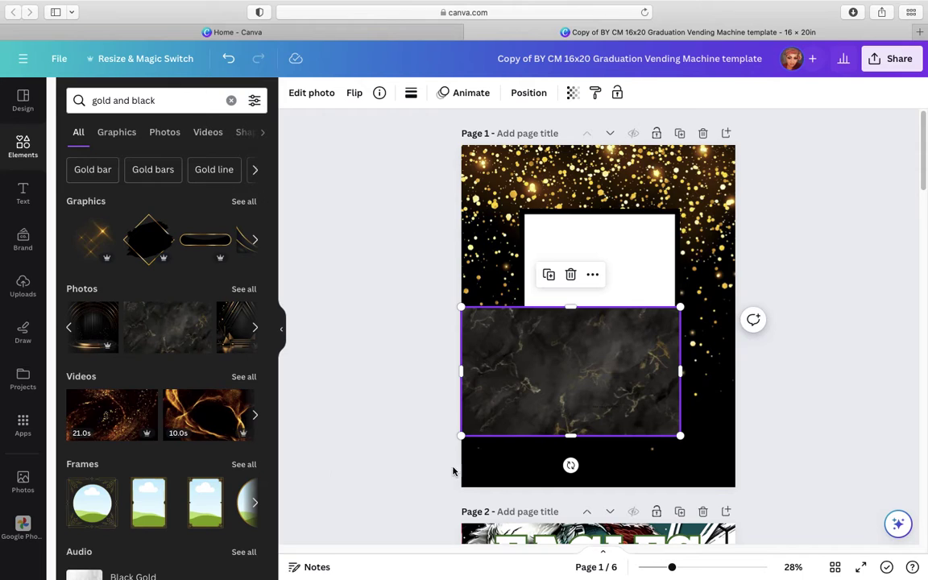
{"action": "left_click_drag", "start_coordinate": [516, 393], "coordinate": [161, 335]}
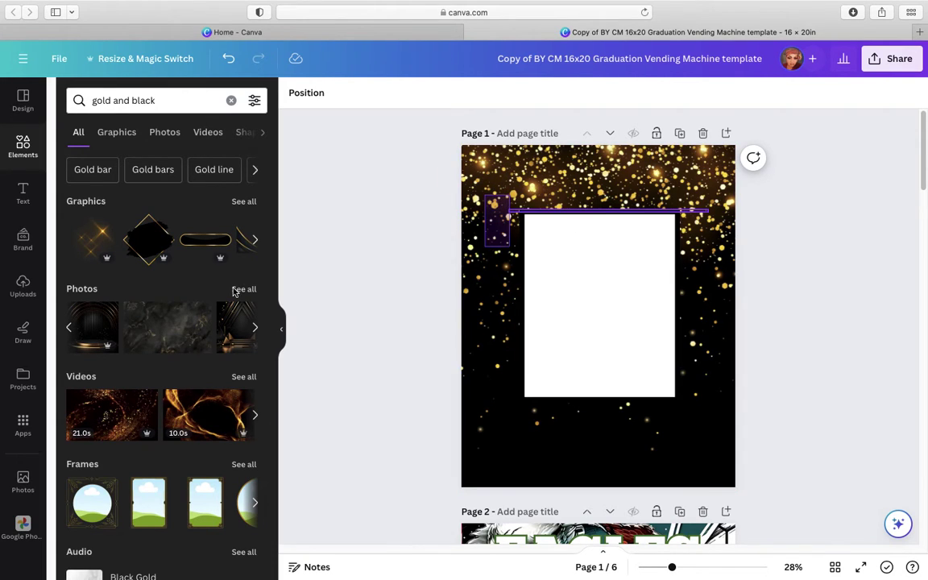
{"action": "left_click", "coordinate": [501, 209]}
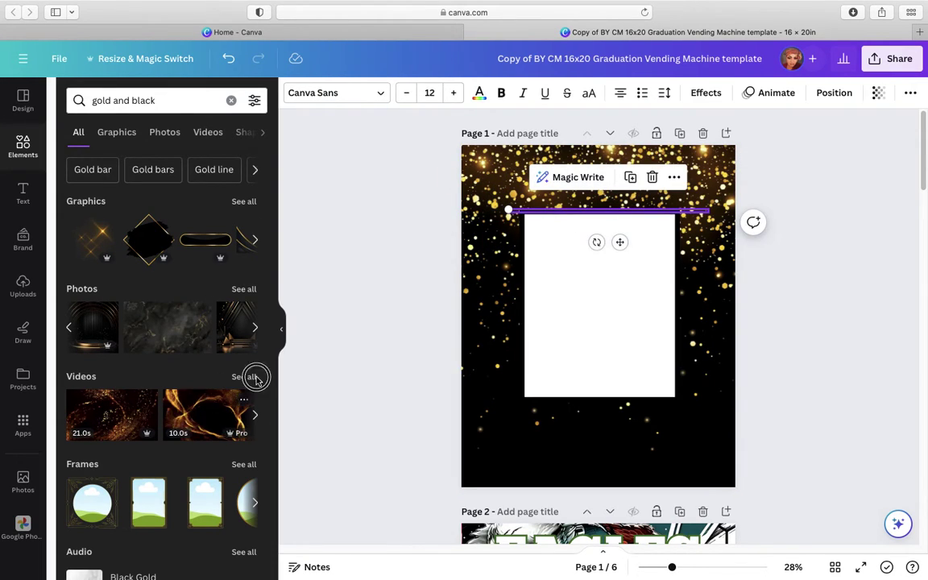
- Try the video of swirling gold particles as page 1's full background
{"action": "left_click_drag", "start_coordinate": [257, 380], "coordinate": [463, 366]}
{"action": "left_click_drag", "start_coordinate": [352, 385], "coordinate": [352, 385]}
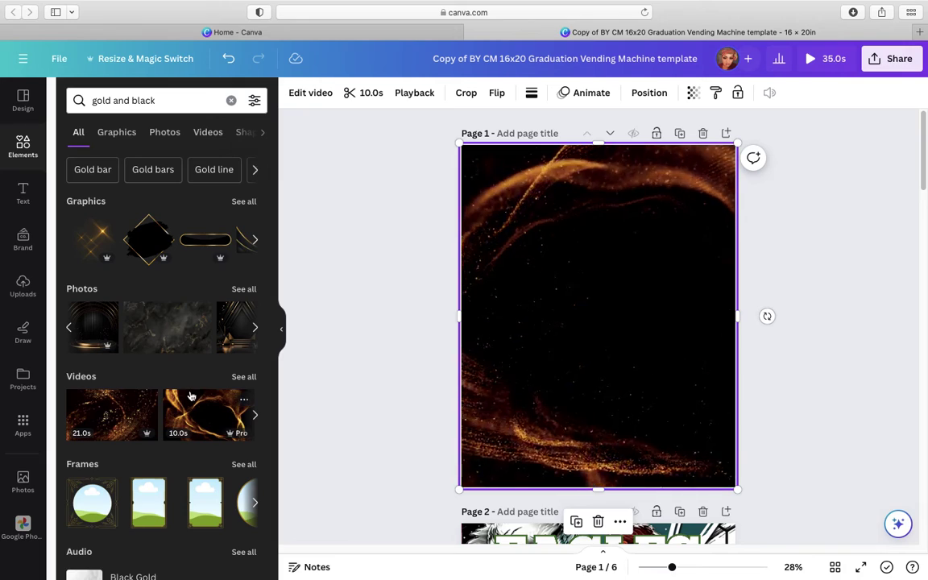
- Place the black and gold triangular stage photo on page 1 and enlarge it to cover the page
{"action": "scroll", "coordinate": [185, 385], "scroll_direction": "down", "scroll_amount": 1}
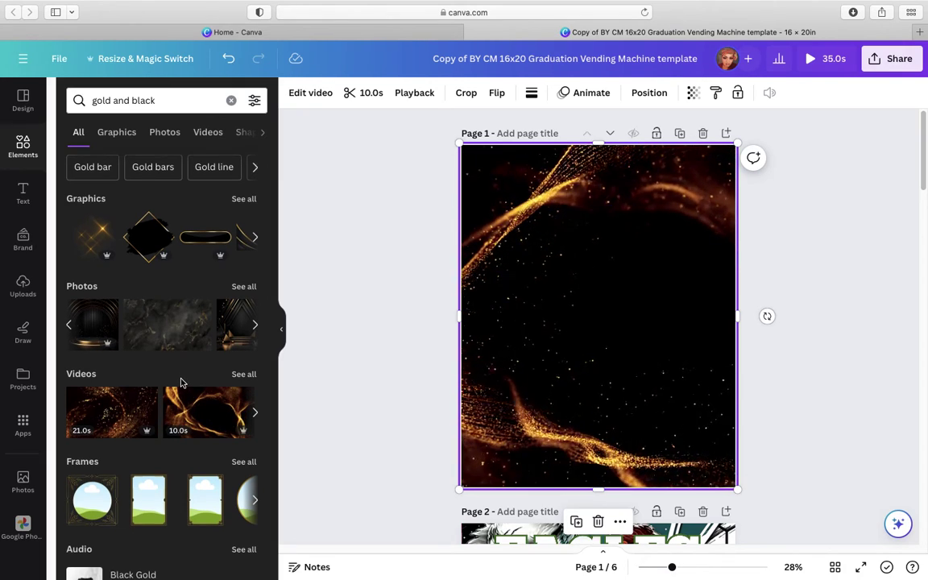
{"action": "left_click", "coordinate": [255, 325]}
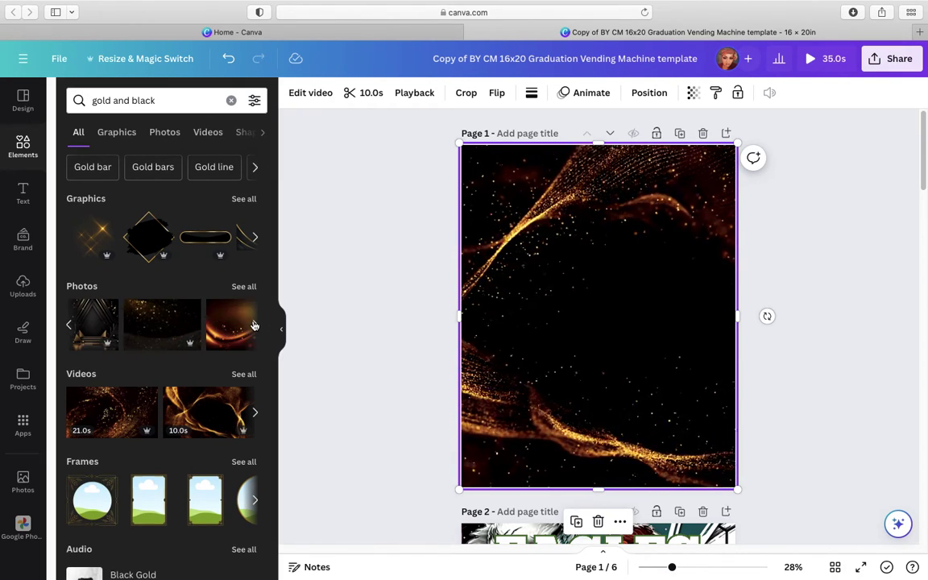
{"action": "left_click_drag", "start_coordinate": [98, 321], "coordinate": [497, 171]}
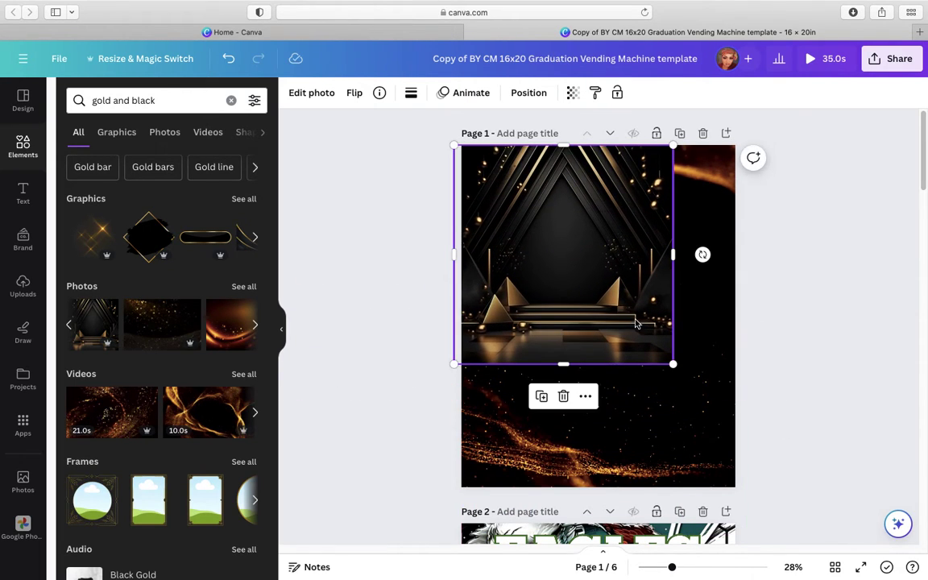
{"action": "left_click_drag", "start_coordinate": [675, 367], "coordinate": [738, 508]}
{"action": "left_click_drag", "start_coordinate": [645, 379], "coordinate": [610, 395]}
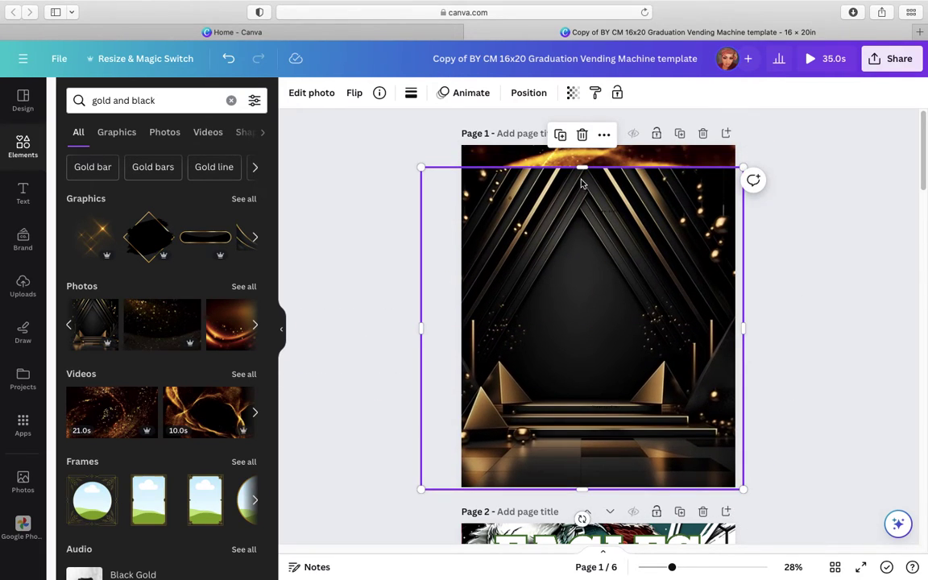
{"action": "left_click_drag", "start_coordinate": [585, 169], "coordinate": [582, 137]}
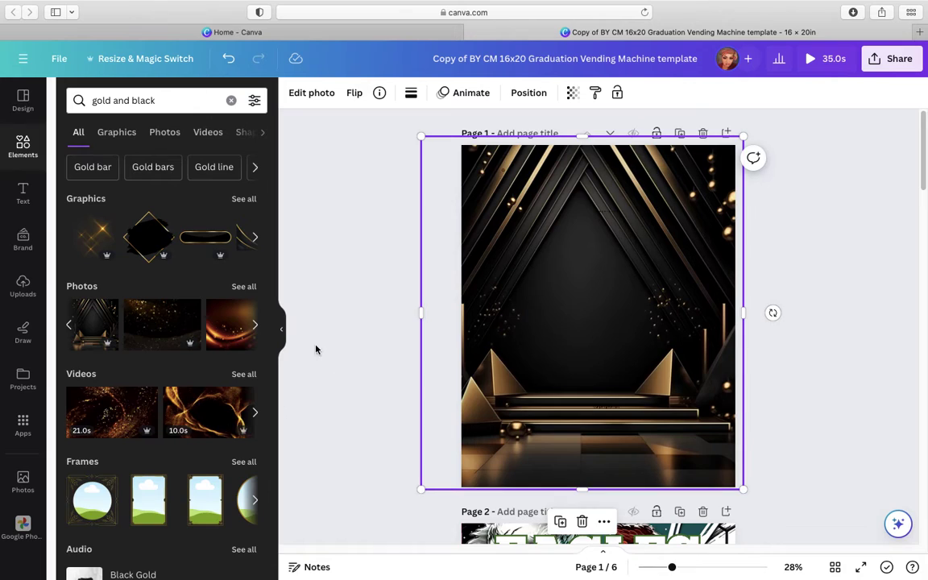
- Clear the leftover white rectangles and small stray elements off page 1
{"action": "left_click", "coordinate": [329, 313]}
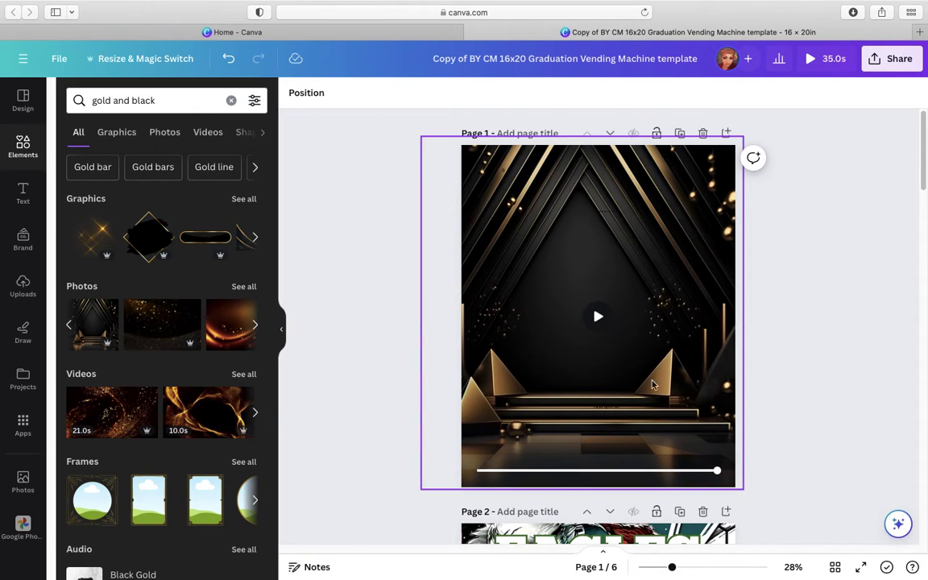
{"action": "left_click", "coordinate": [684, 242]}
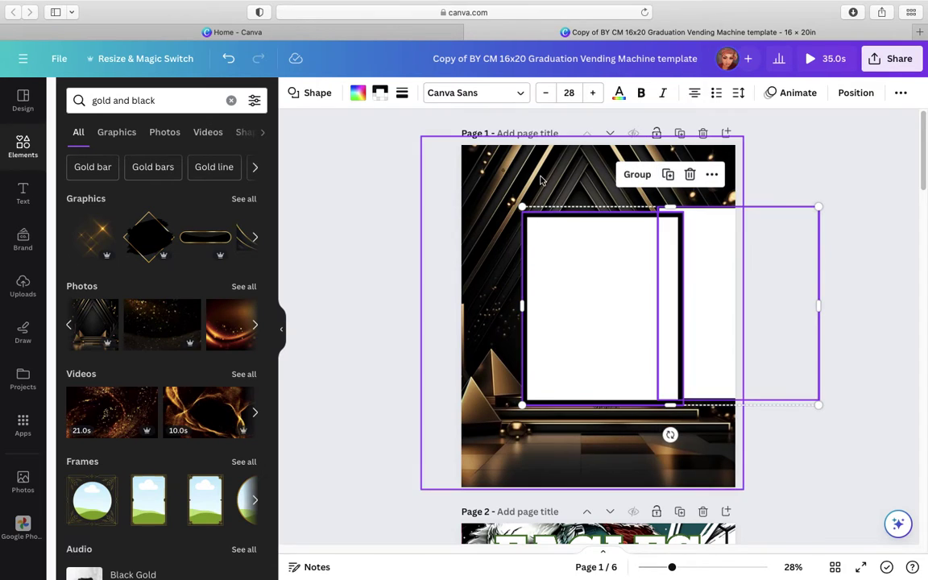
{"action": "left_click", "coordinate": [622, 482]}
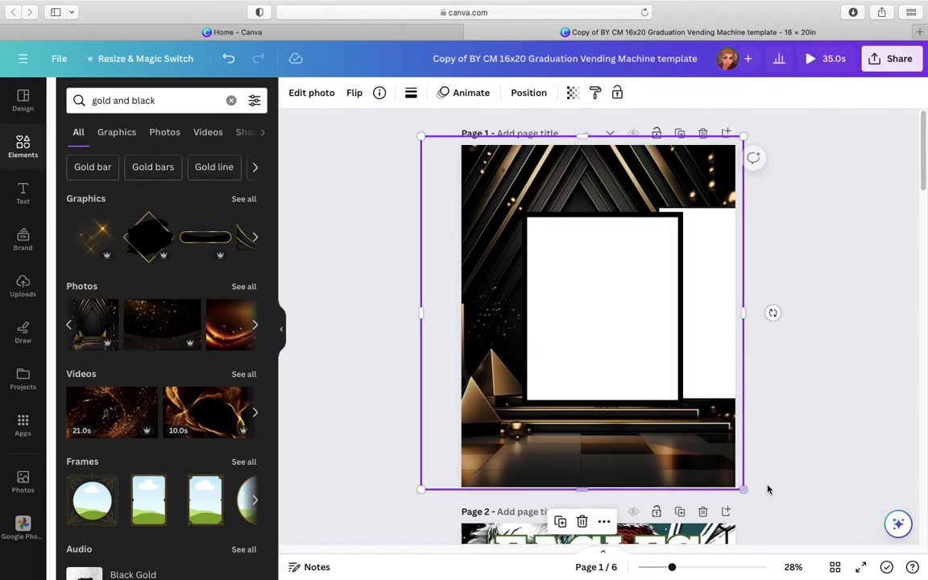
{"action": "left_click_drag", "start_coordinate": [712, 369], "coordinate": [862, 394]}
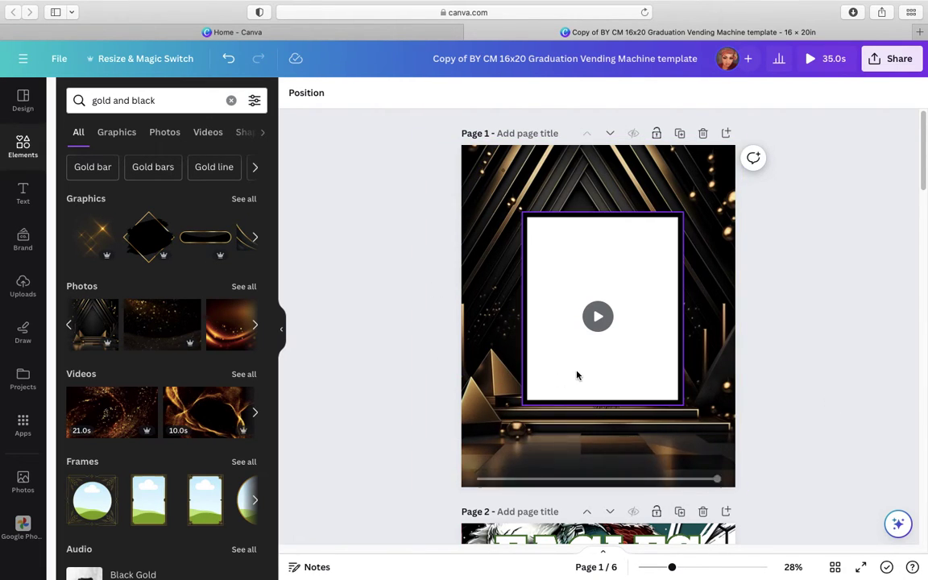
{"action": "left_click_drag", "start_coordinate": [519, 370], "coordinate": [327, 345]}
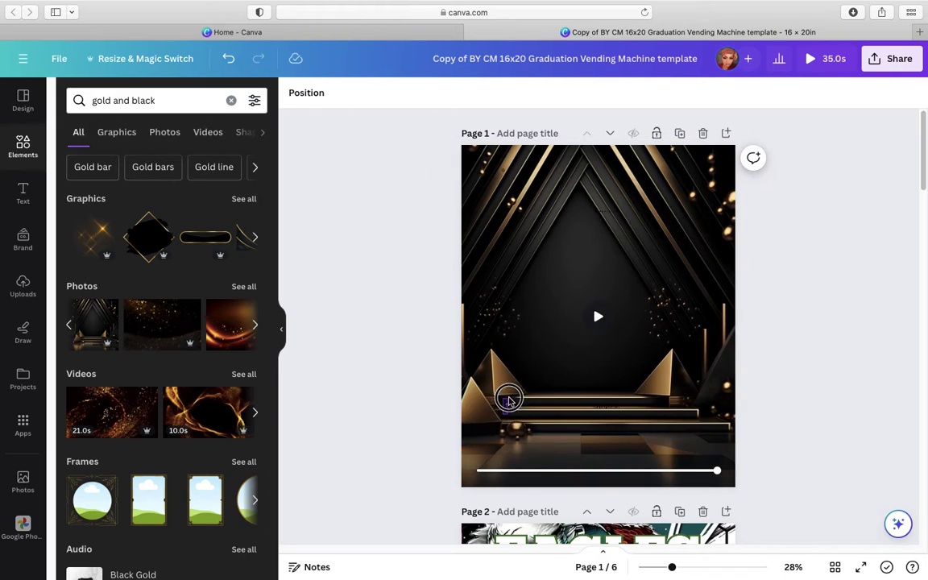
{"action": "left_click", "coordinate": [514, 395]}
{"action": "left_click_drag", "start_coordinate": [520, 392], "coordinate": [226, 379]}
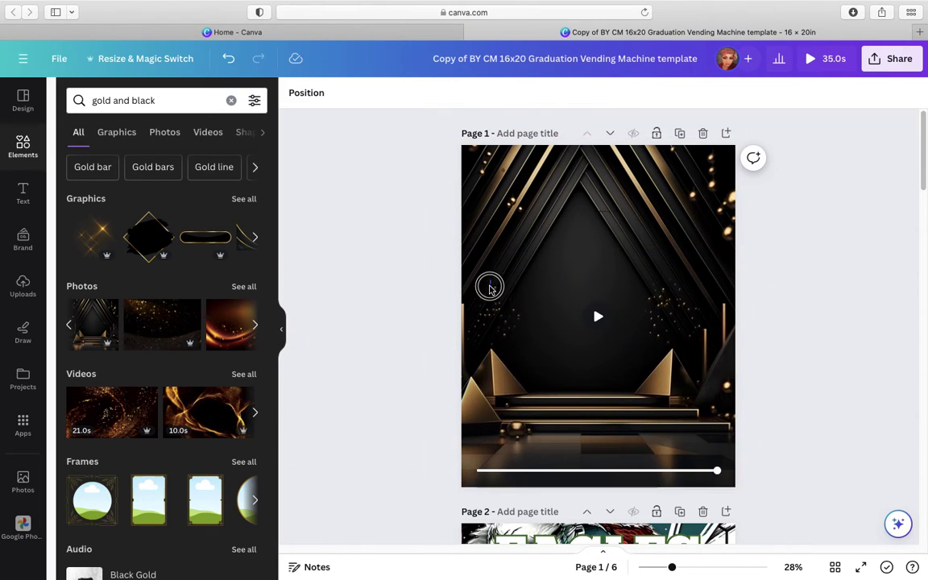
{"action": "left_click", "coordinate": [598, 318]}
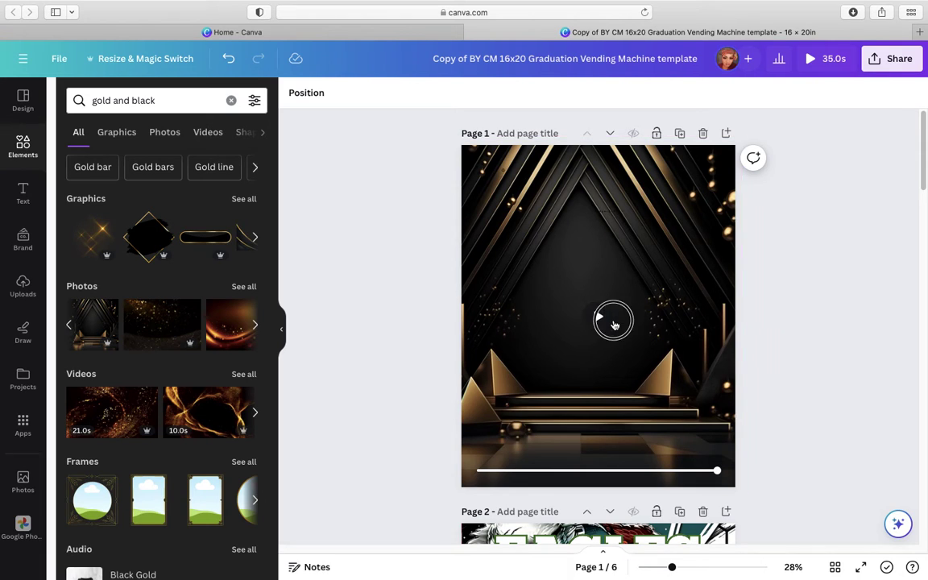
- Shift the stage photo aside on page 1 and move the leftover text box off the page
{"action": "right_click", "coordinate": [567, 217]}
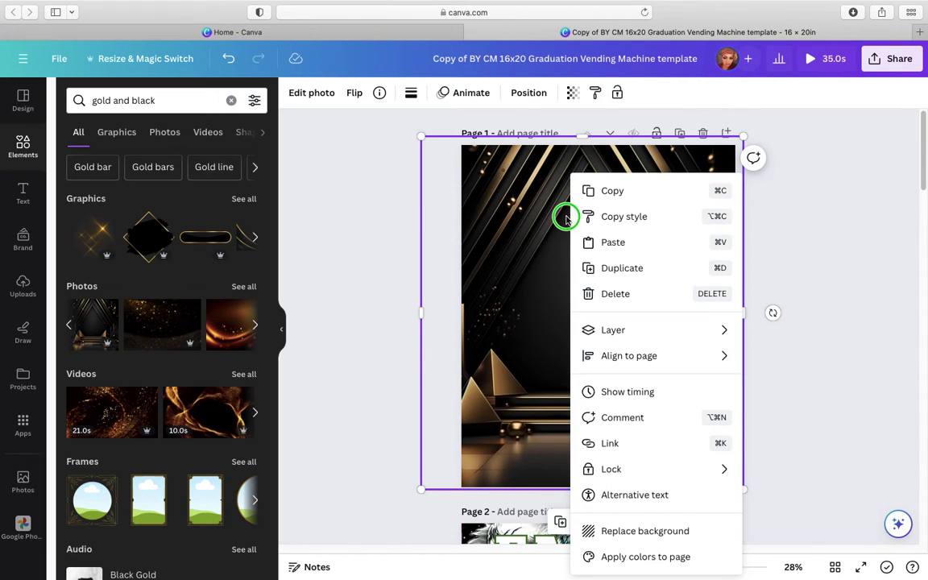
{"action": "left_click", "coordinate": [511, 241]}
{"action": "left_click_drag", "start_coordinate": [504, 385], "coordinate": [725, 373]}
{"action": "left_click_drag", "start_coordinate": [566, 384], "coordinate": [435, 346]}
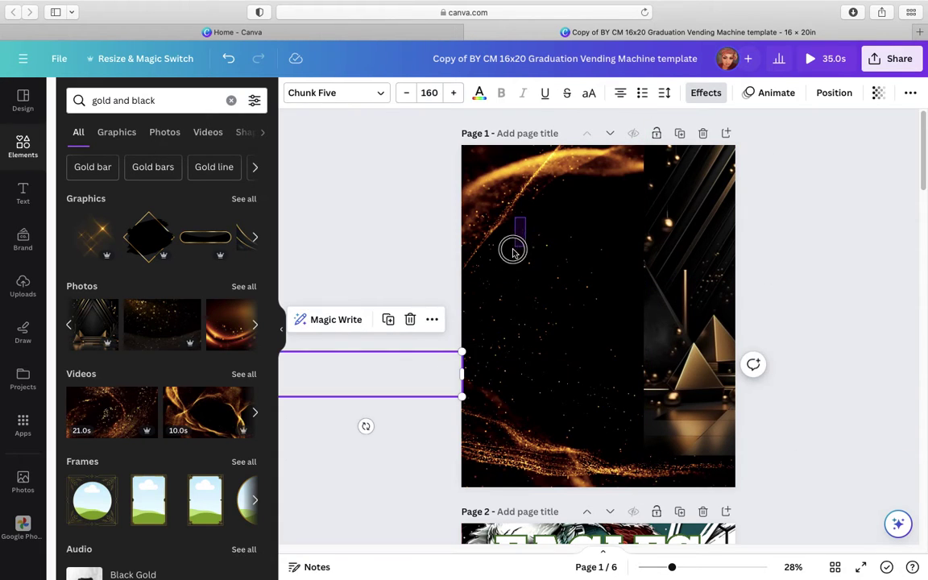
- Delete the swirling gold particle video and the gold glitter photo from page 1
{"action": "left_click", "coordinate": [513, 251]}
{"action": "left_click_drag", "start_coordinate": [568, 207], "coordinate": [559, 213]}
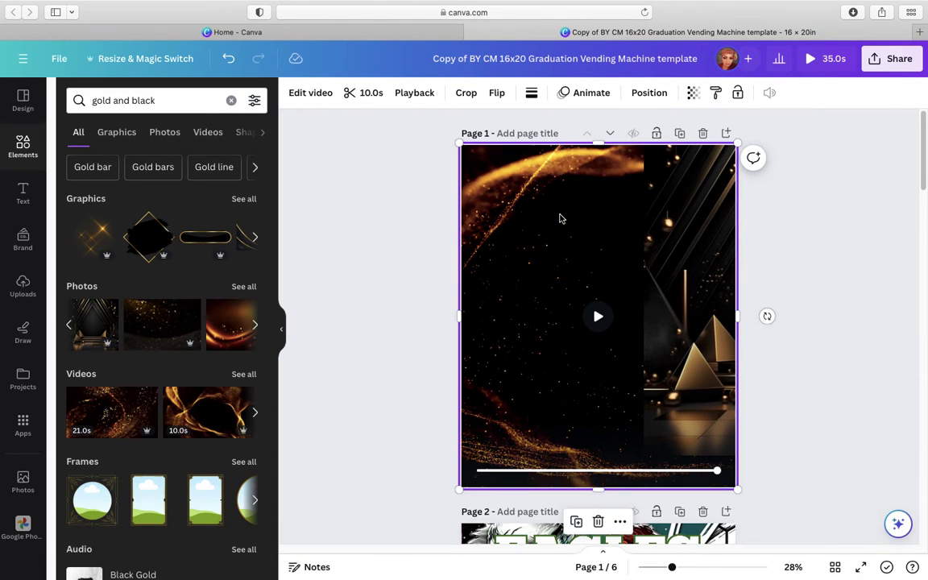
{"action": "left_click", "coordinate": [570, 205]}
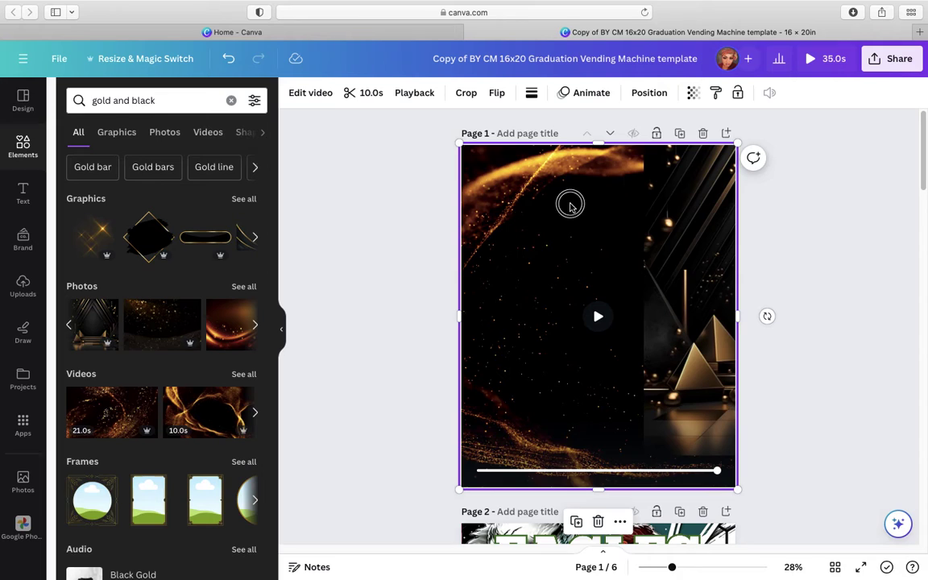
{"action": "right_click", "coordinate": [526, 404]}
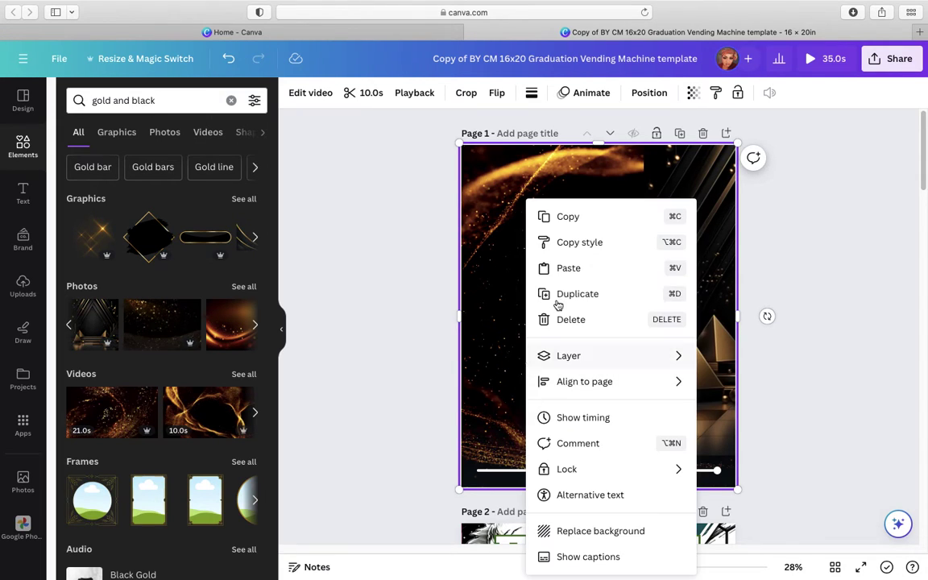
{"action": "left_click", "coordinate": [564, 319]}
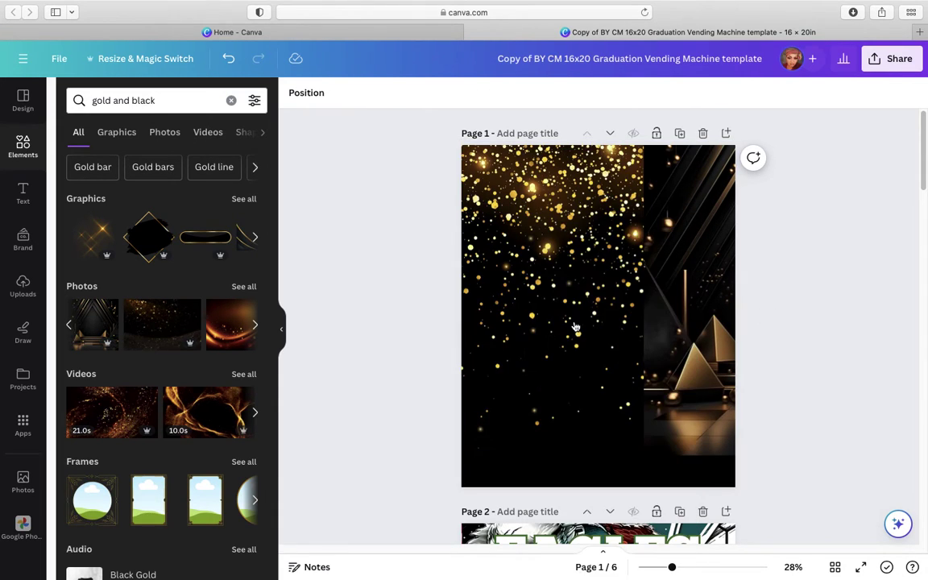
{"action": "right_click", "coordinate": [544, 247]}
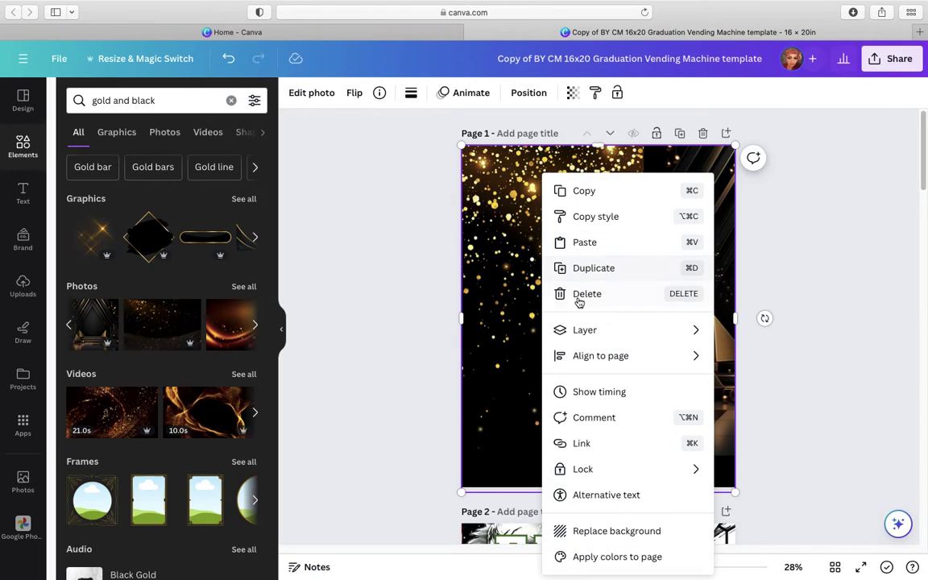
{"action": "left_click", "coordinate": [579, 294]}
- Move the stage photo back so that it covers all of page 1
{"action": "left_click_drag", "start_coordinate": [679, 286], "coordinate": [497, 318]}
{"action": "left_click", "coordinate": [892, 303]}
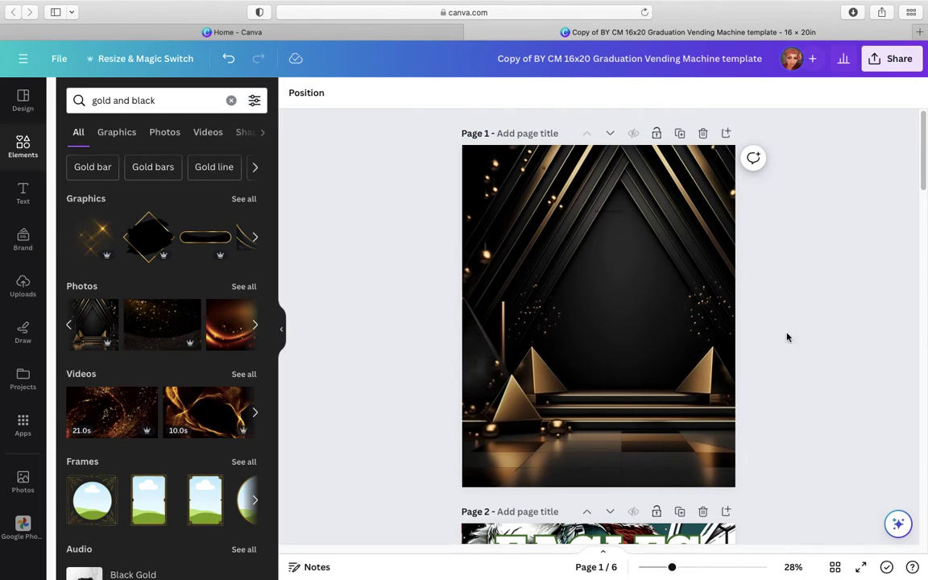
{"action": "scroll", "coordinate": [823, 364], "scroll_direction": "down", "scroll_amount": 3}
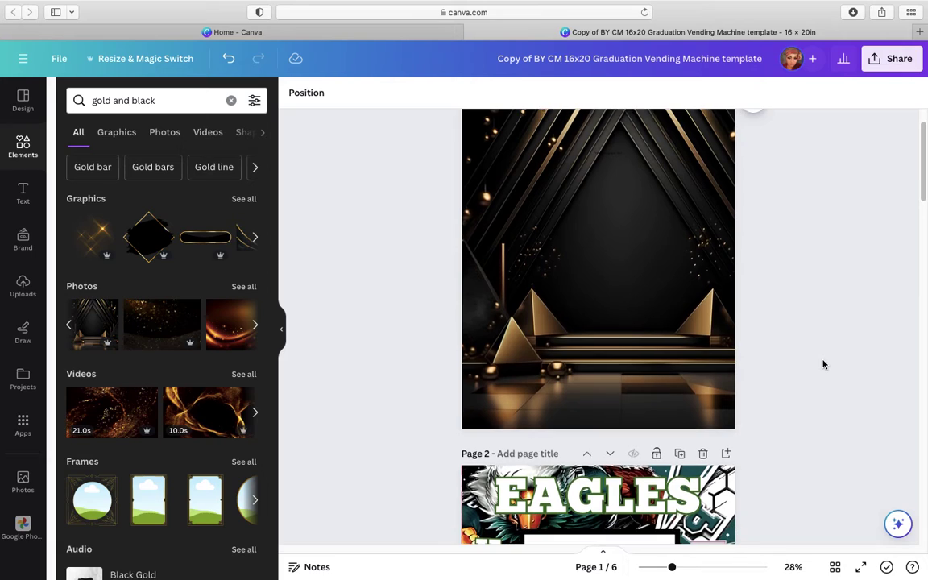
{"action": "scroll", "coordinate": [822, 364], "scroll_direction": "up", "scroll_amount": 1}
{"action": "scroll", "coordinate": [823, 369], "scroll_direction": "up", "scroll_amount": 3}
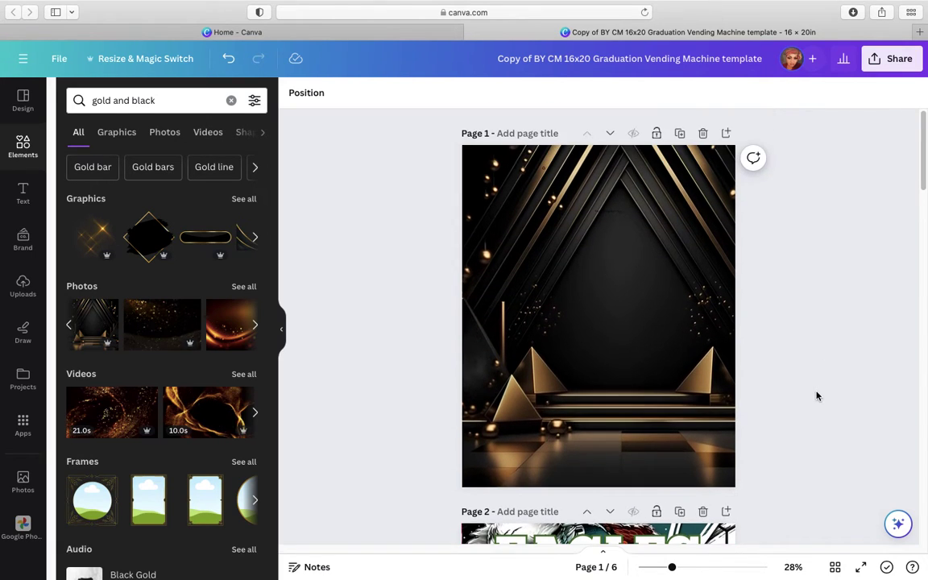
- Move the EAGLES title from page 2 to the upper part of page 1
{"action": "scroll", "coordinate": [657, 499], "scroll_direction": "down", "scroll_amount": 3}
{"action": "left_click", "coordinate": [645, 459]}
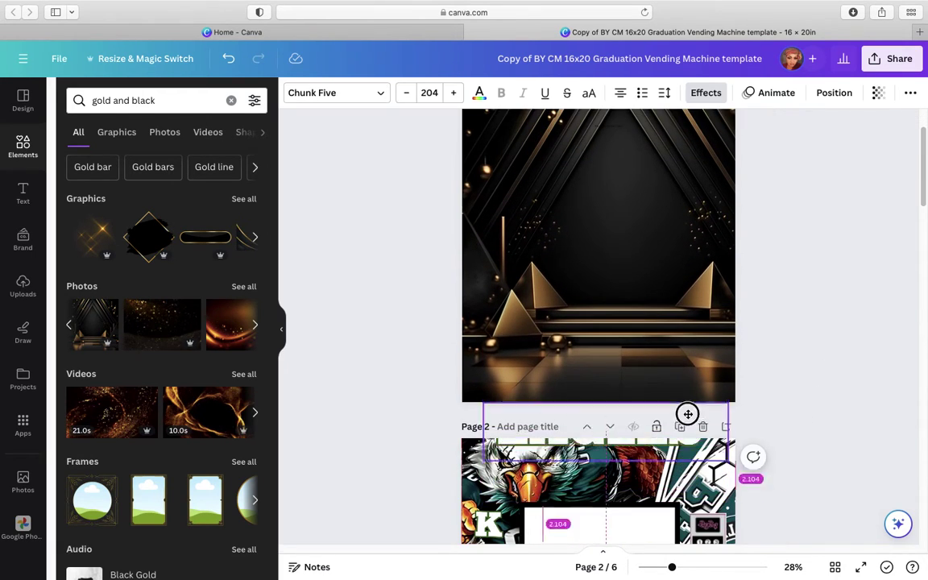
{"action": "left_click_drag", "start_coordinate": [688, 412], "coordinate": [686, 160]}
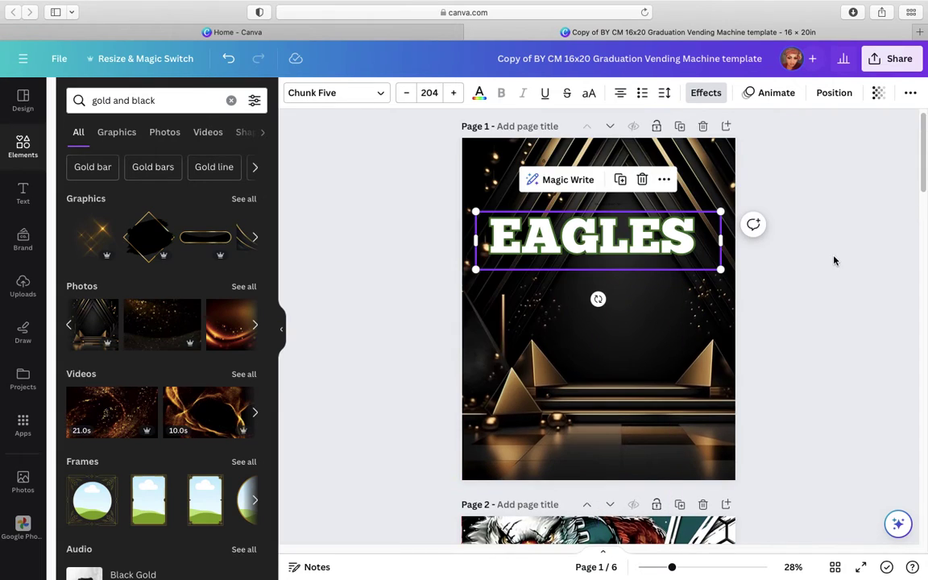
{"action": "left_click_drag", "start_coordinate": [645, 211], "coordinate": [645, 179]}
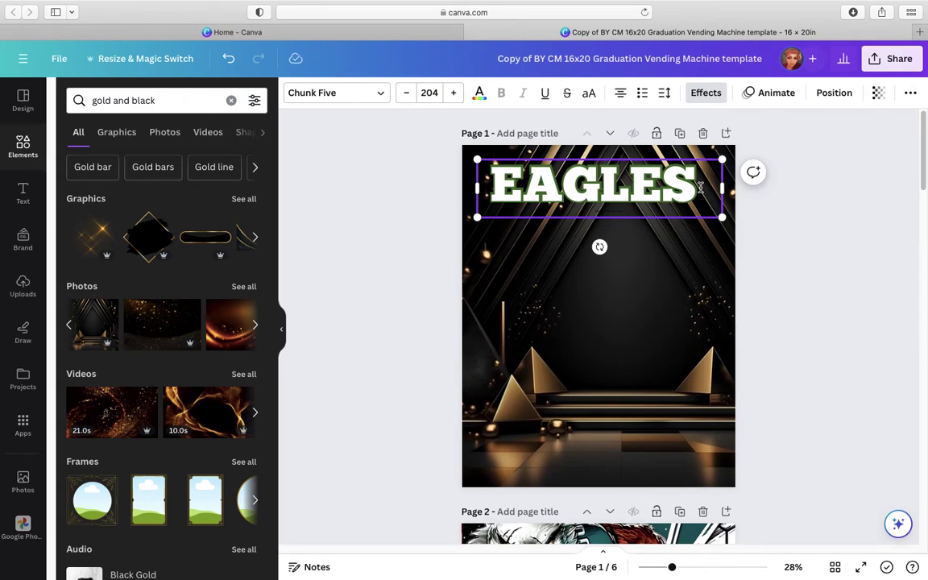
- Replace the EAGLES title text on page 1 with "Happy Birthday"
{"action": "key", "text": "BackSpace"}
{"action": "key", "text": "BackSpace"}
{"action": "key", "text": "BackSpace"}
{"action": "key", "text": "BackSpace"}
{"action": "key", "text": "BackSpace"}
{"action": "key", "text": "BackSpace"}
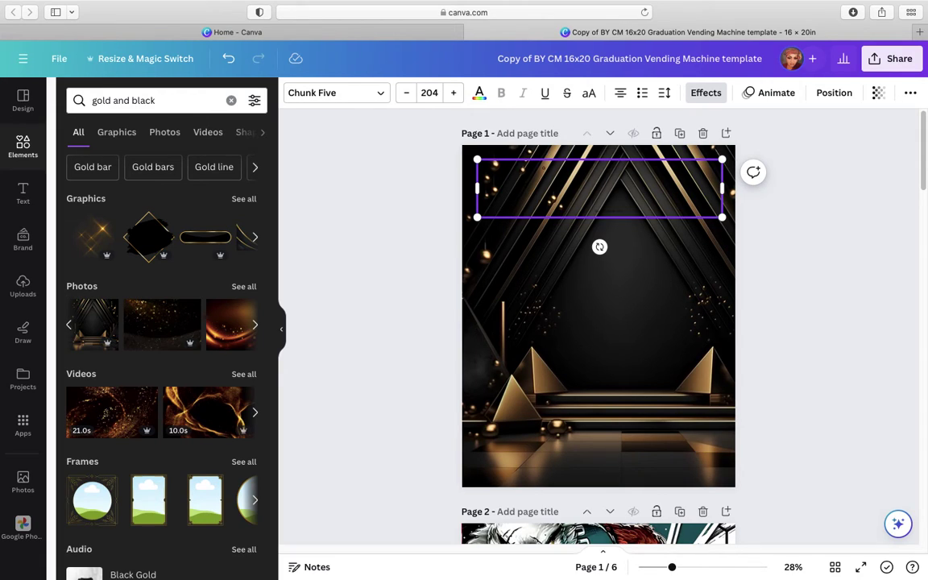
{"action": "type", "text": "Ha"}
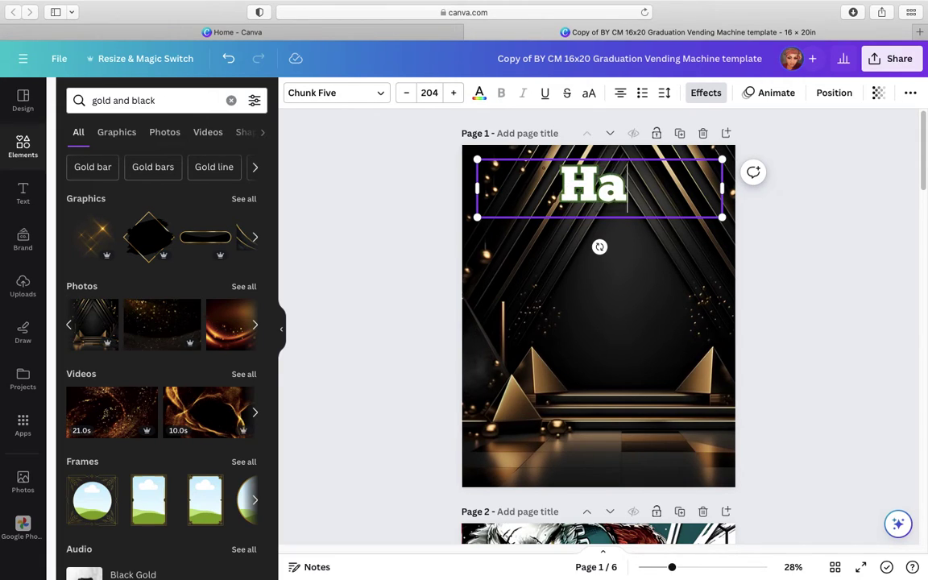
{"action": "type", "text": "ppy "}
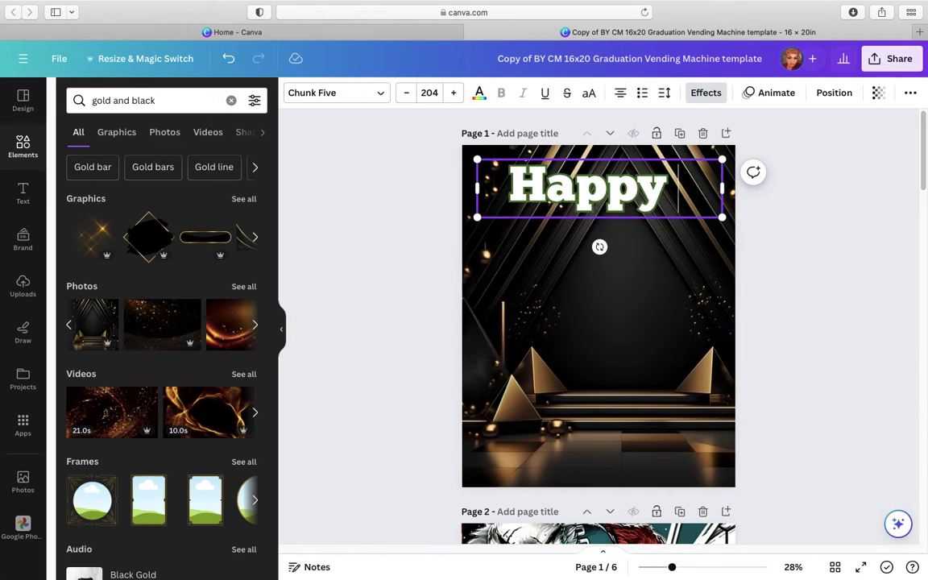
{"action": "type", "text": "Birth"}
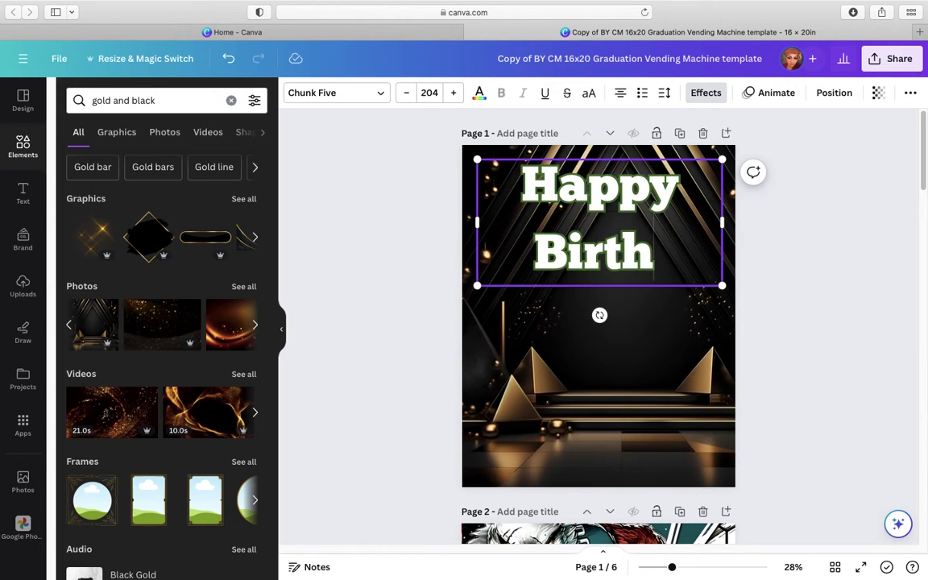
{"action": "type", "text": "day"}
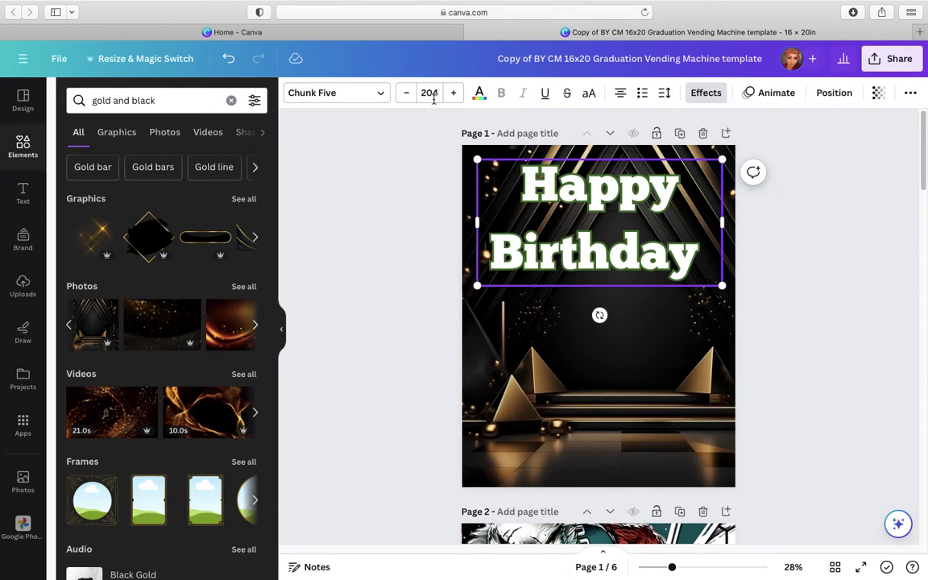
- Try to color the Happy Birthday title brown from the stage photo's palette and give it a dark gray outline
{"action": "left_click", "coordinate": [481, 95]}
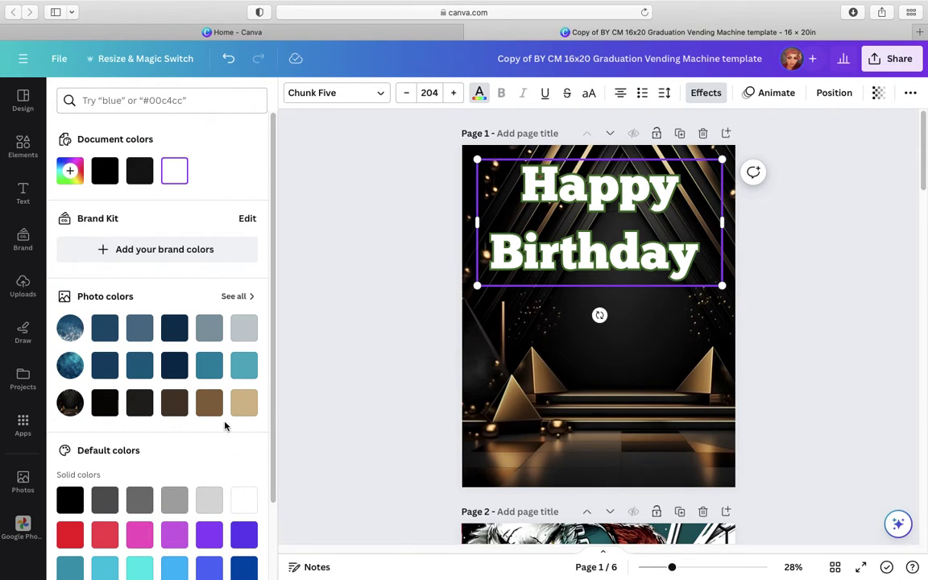
{"action": "left_click", "coordinate": [216, 407]}
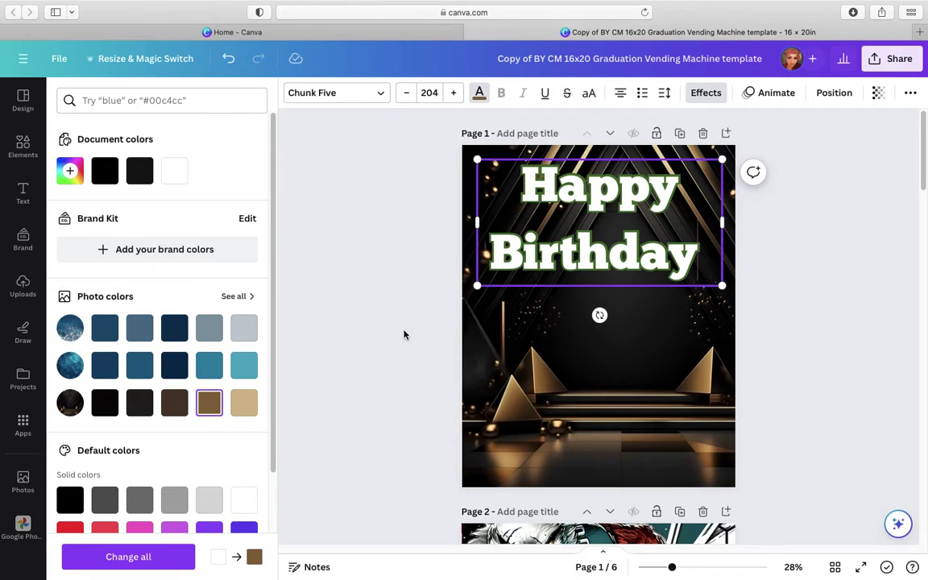
{"action": "left_click", "coordinate": [708, 97]}
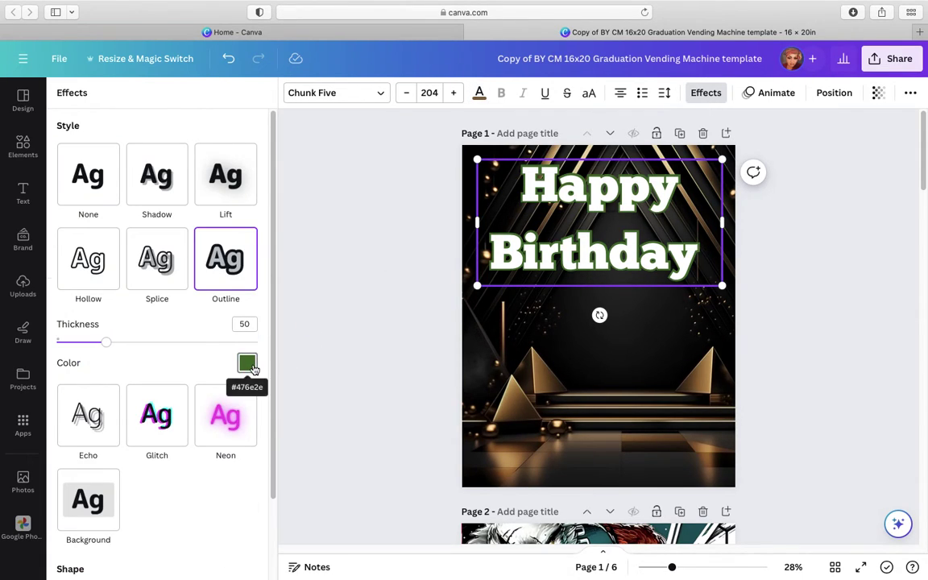
{"action": "left_click", "coordinate": [248, 363]}
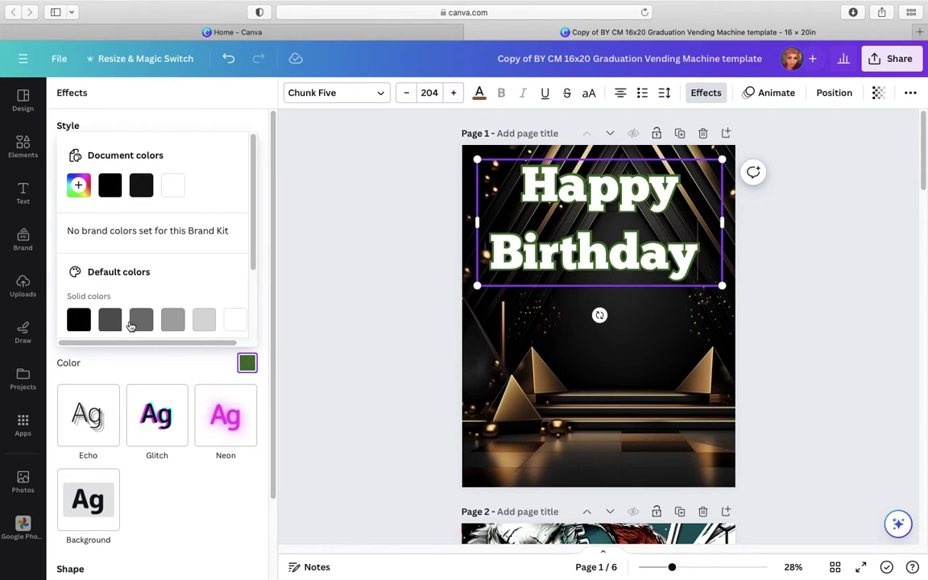
{"action": "left_click", "coordinate": [112, 321]}
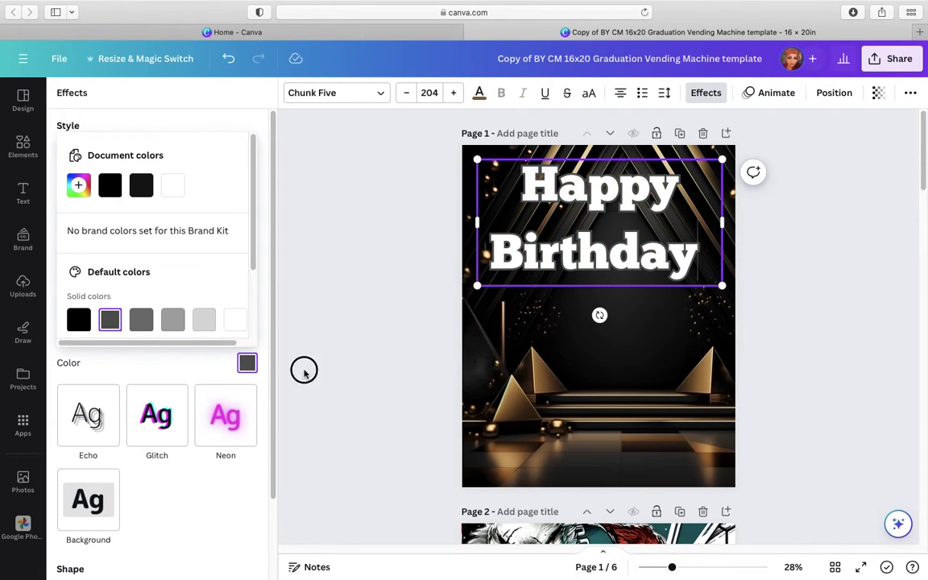
- Set the Happy Birthday title's outline to medium gray and shift the title slightly to the right
{"action": "left_click", "coordinate": [580, 253]}
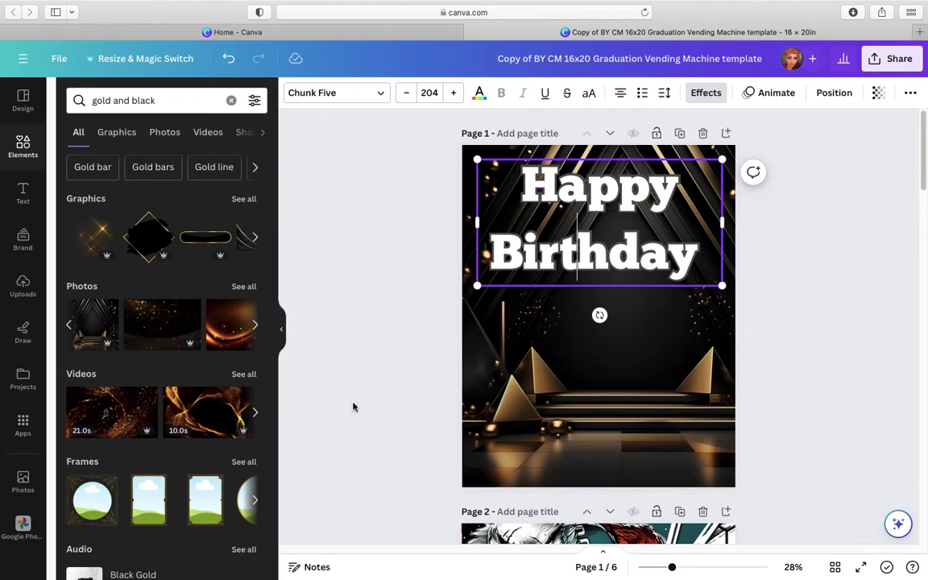
{"action": "left_click", "coordinate": [352, 407]}
{"action": "left_click", "coordinate": [684, 255]}
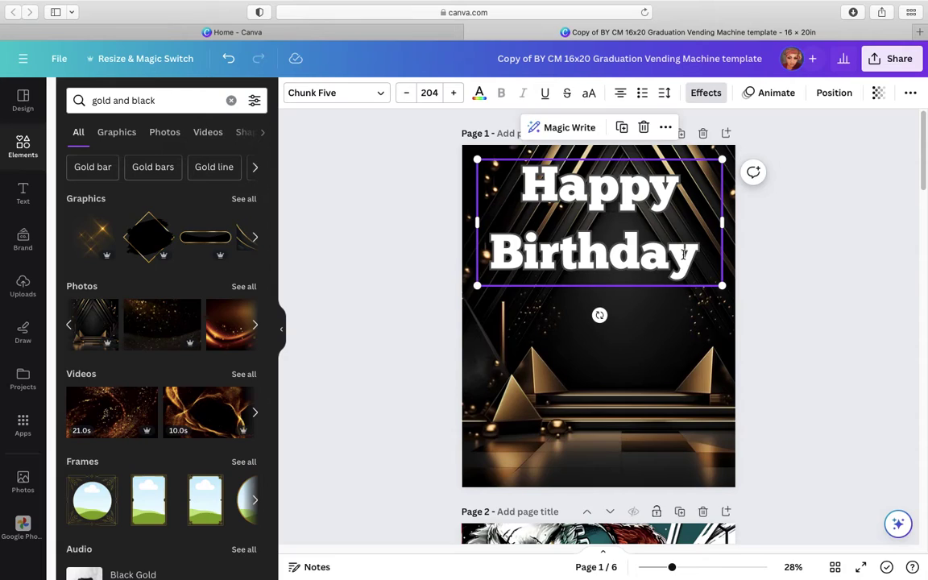
{"action": "left_click", "coordinate": [718, 95]}
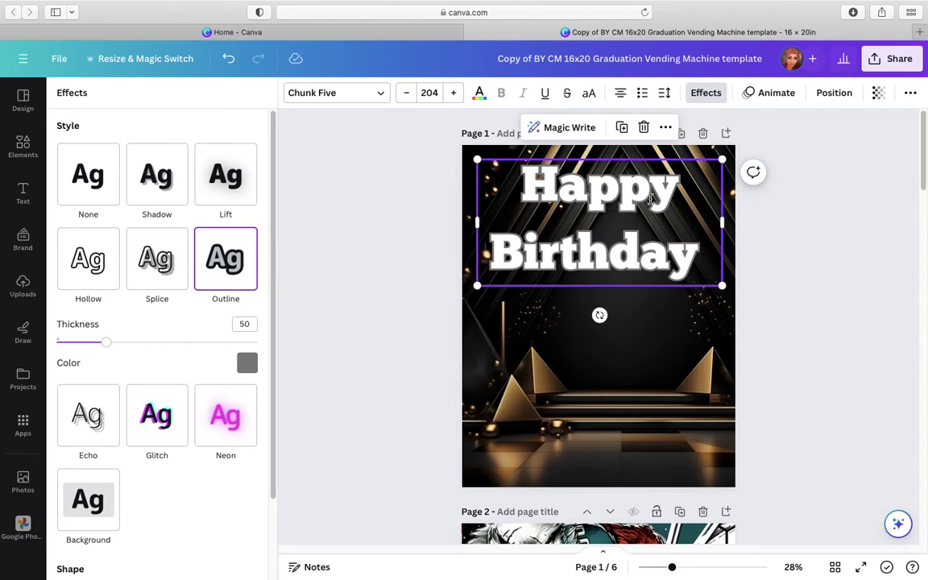
{"action": "left_click", "coordinate": [704, 94]}
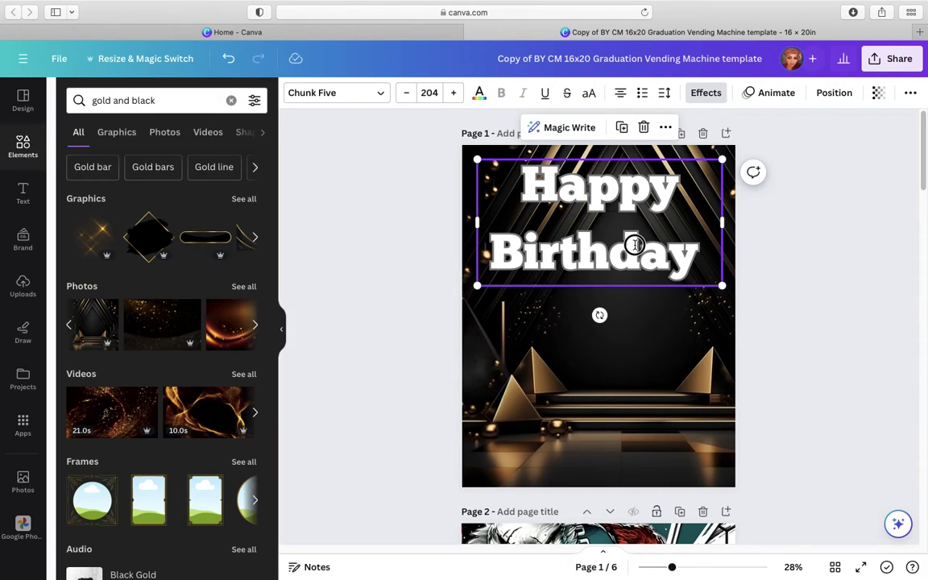
{"action": "left_click_drag", "start_coordinate": [635, 244], "coordinate": [645, 242]}
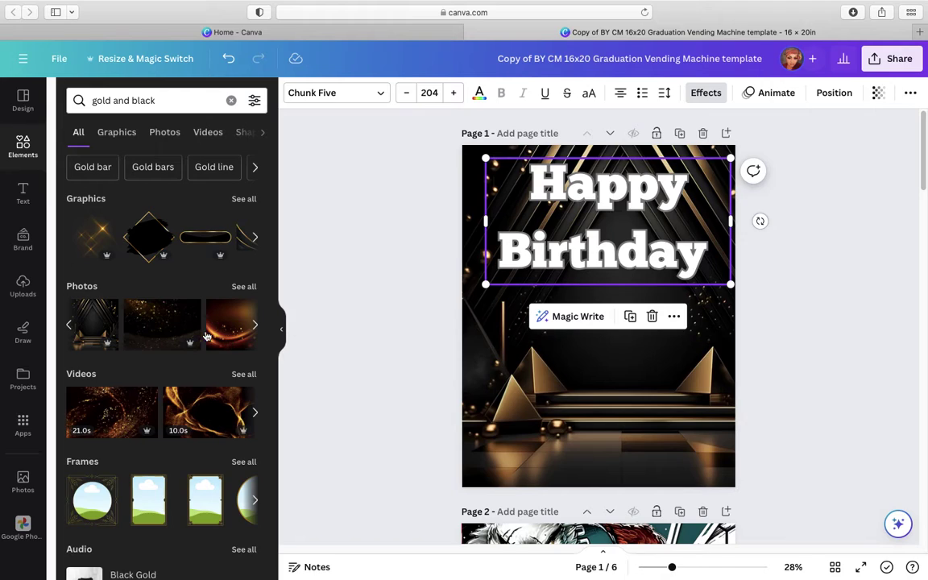
- Recolor the Happy Birthday title text with the medium brown from the stage photo's palette
{"action": "left_click", "coordinate": [479, 94]}
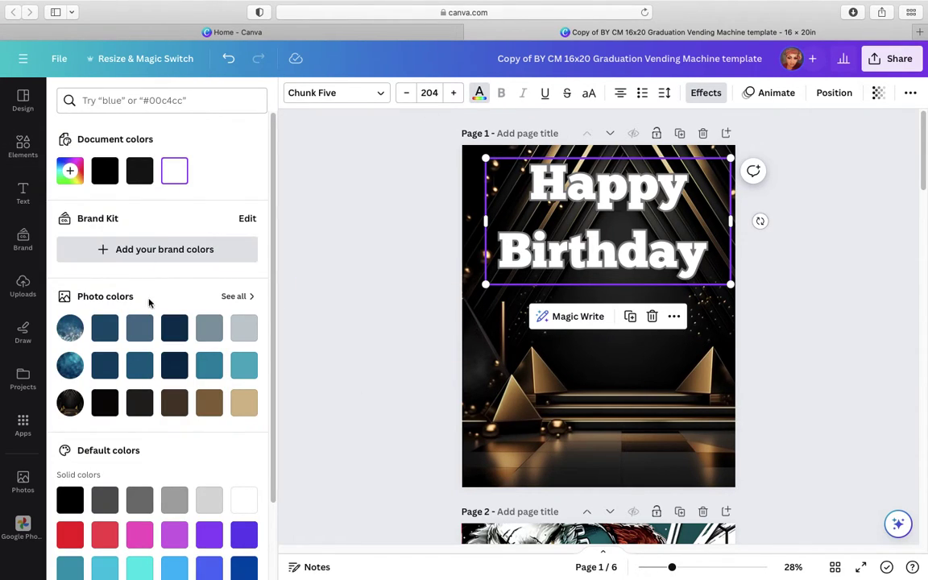
{"action": "left_click", "coordinate": [177, 407]}
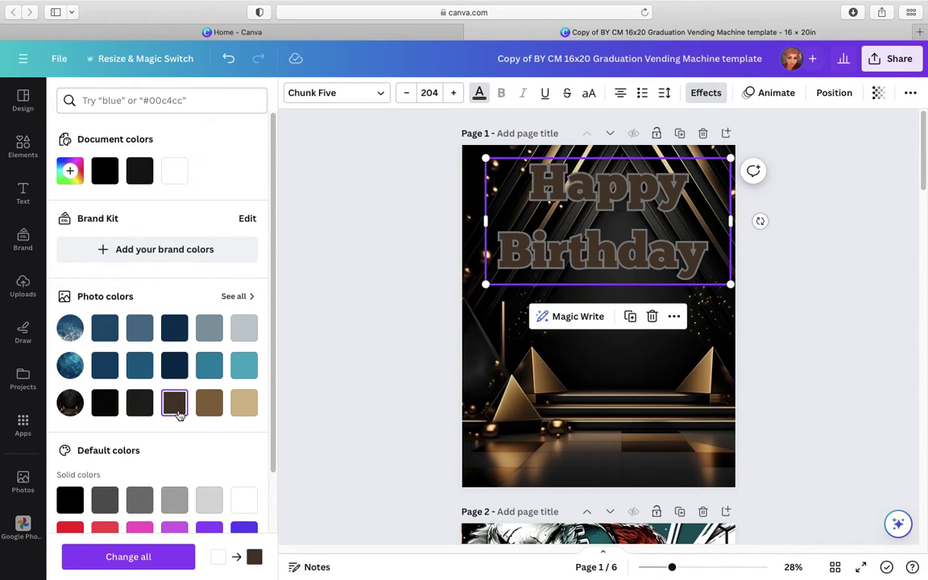
{"action": "left_click", "coordinate": [211, 404]}
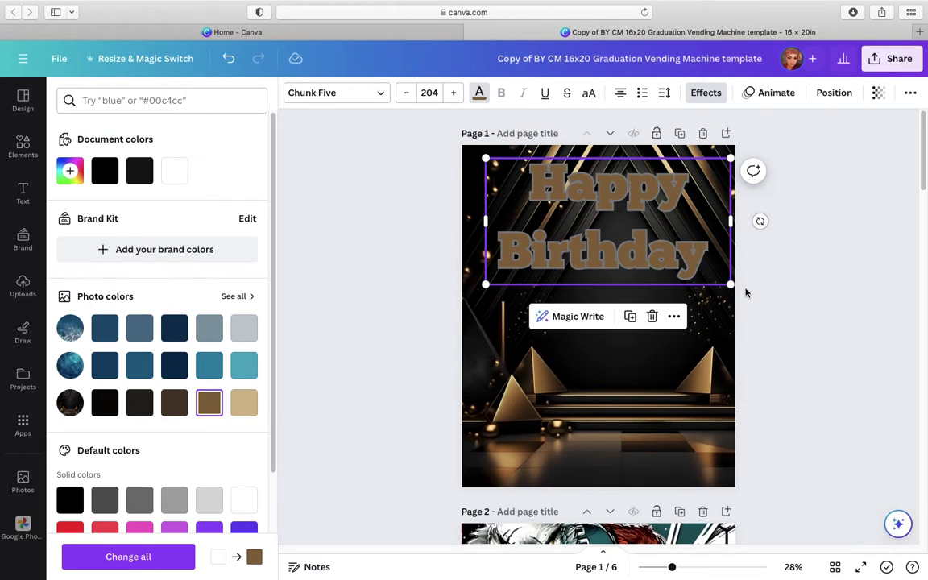
- Shrink the Happy Birthday title to size 120 and widen its text box so it sits centered near the top of page 1
{"action": "left_click_drag", "start_coordinate": [733, 287], "coordinate": [644, 208]}
{"action": "left_click_drag", "start_coordinate": [572, 212], "coordinate": [616, 209]}
{"action": "left_click_drag", "start_coordinate": [669, 194], "coordinate": [704, 195]}
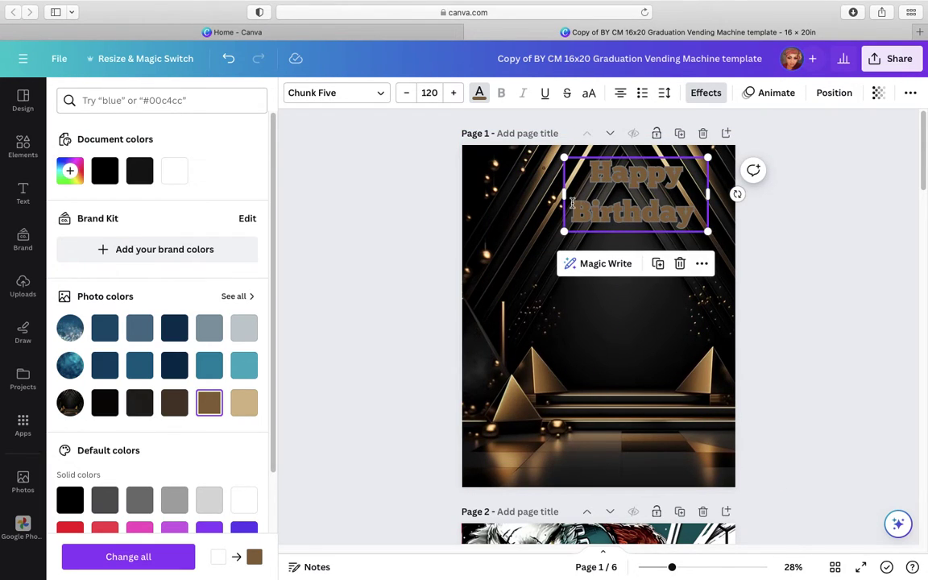
{"action": "left_click_drag", "start_coordinate": [564, 198], "coordinate": [487, 190]}
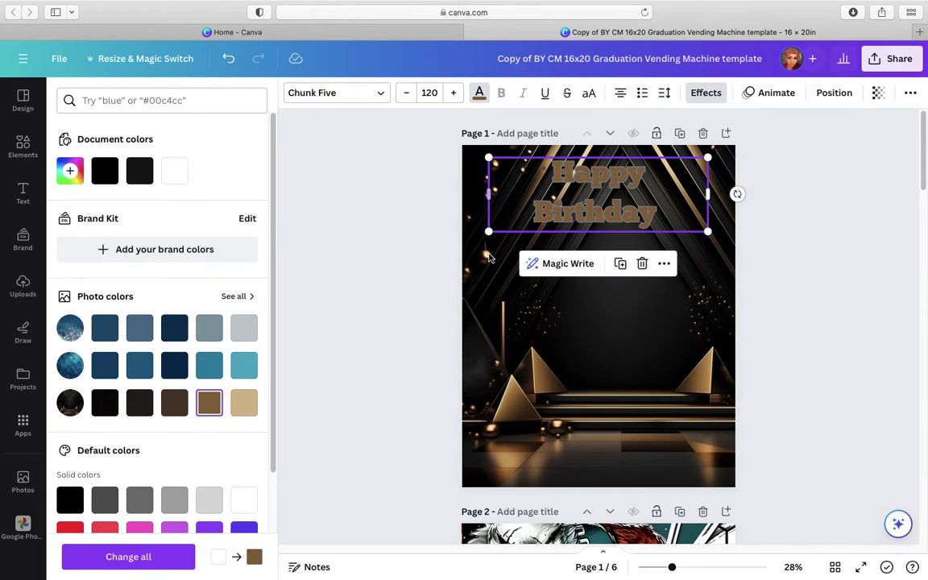
{"action": "left_click", "coordinate": [394, 345]}
{"action": "left_click", "coordinate": [420, 473]}
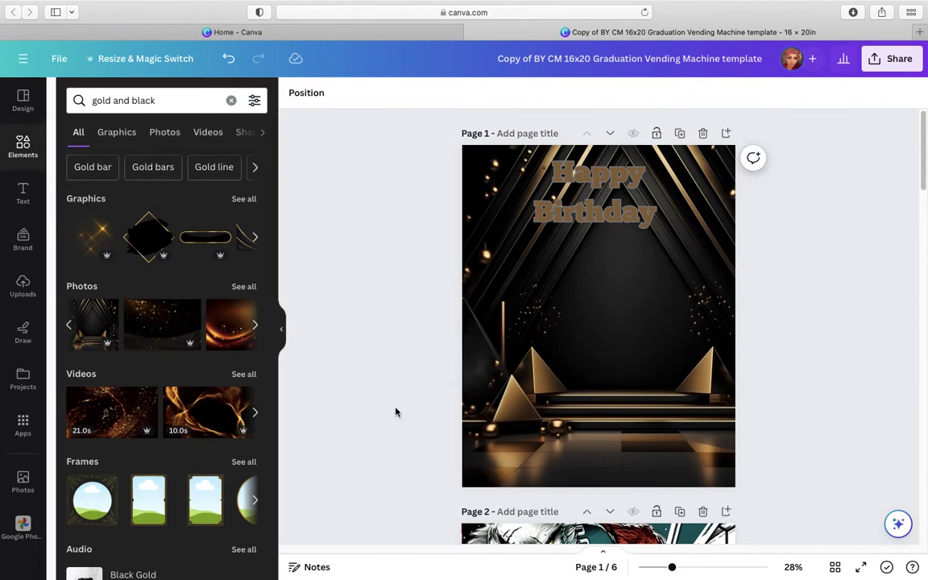
- Move the vending machine keypad from page 2 to the right edge of page 1, beside the lower part of the title
{"action": "scroll", "coordinate": [816, 490], "scroll_direction": "down", "scroll_amount": 3}
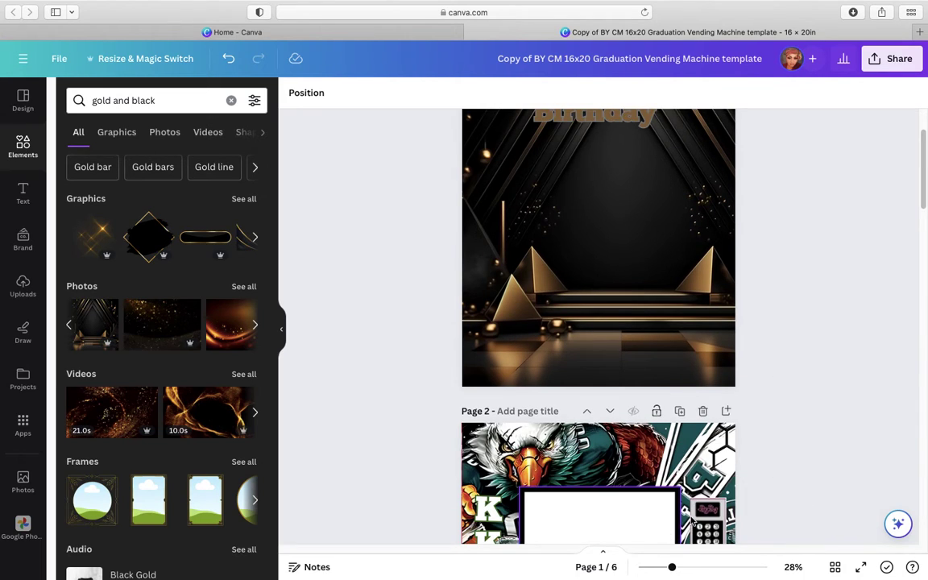
{"action": "left_click_drag", "start_coordinate": [705, 515], "coordinate": [689, 272]}
{"action": "scroll", "coordinate": [742, 284], "scroll_direction": "up", "scroll_amount": 2}
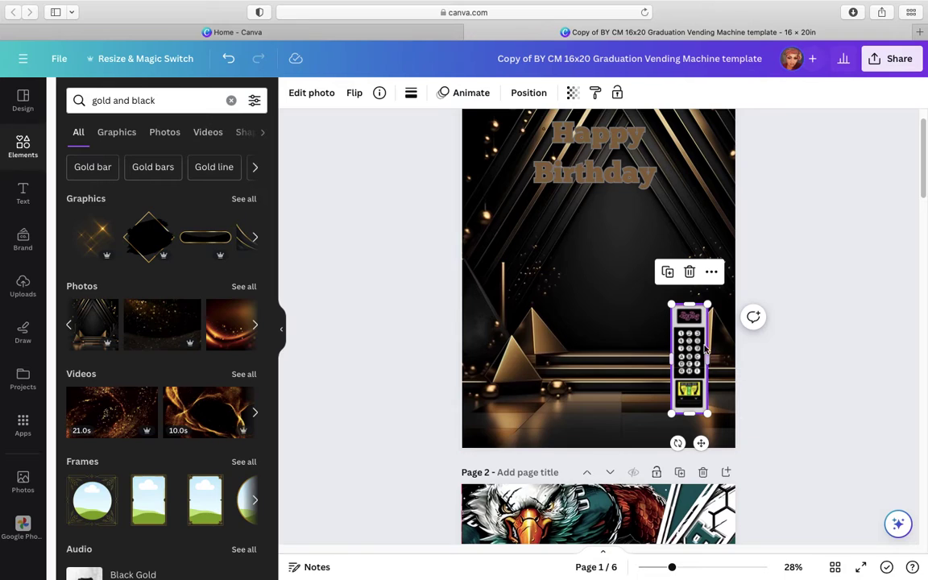
{"action": "left_click_drag", "start_coordinate": [699, 349], "coordinate": [720, 219]}
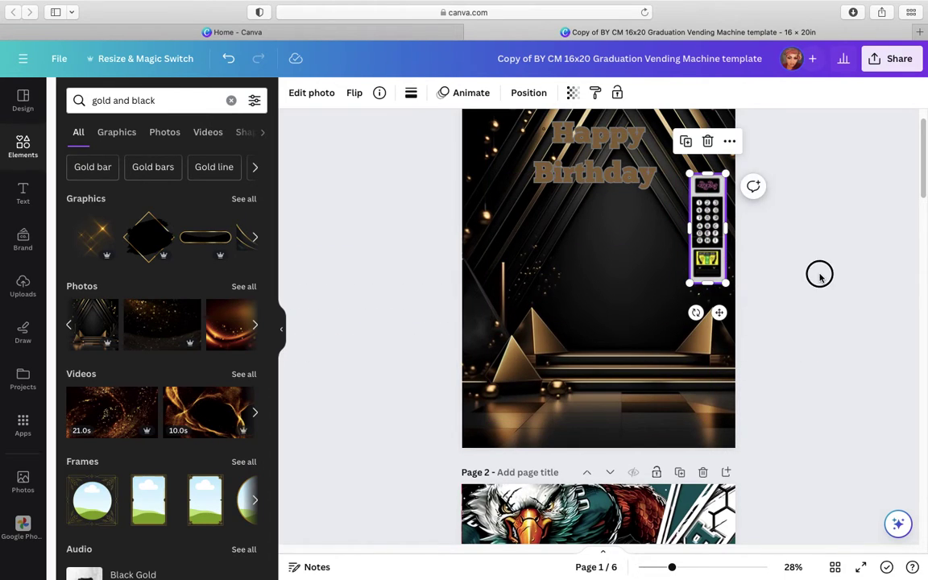
{"action": "left_click", "coordinate": [839, 261]}
- Move the white rectangle with the black border from page 2 onto the middle of page 1
{"action": "scroll", "coordinate": [839, 263], "scroll_direction": "down", "scroll_amount": 3}
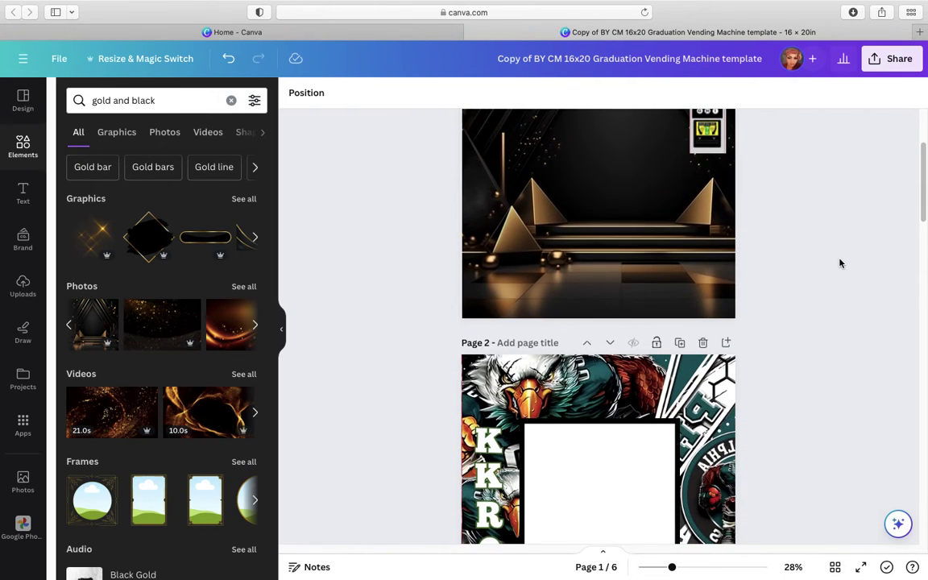
{"action": "scroll", "coordinate": [839, 263], "scroll_direction": "up", "scroll_amount": 1}
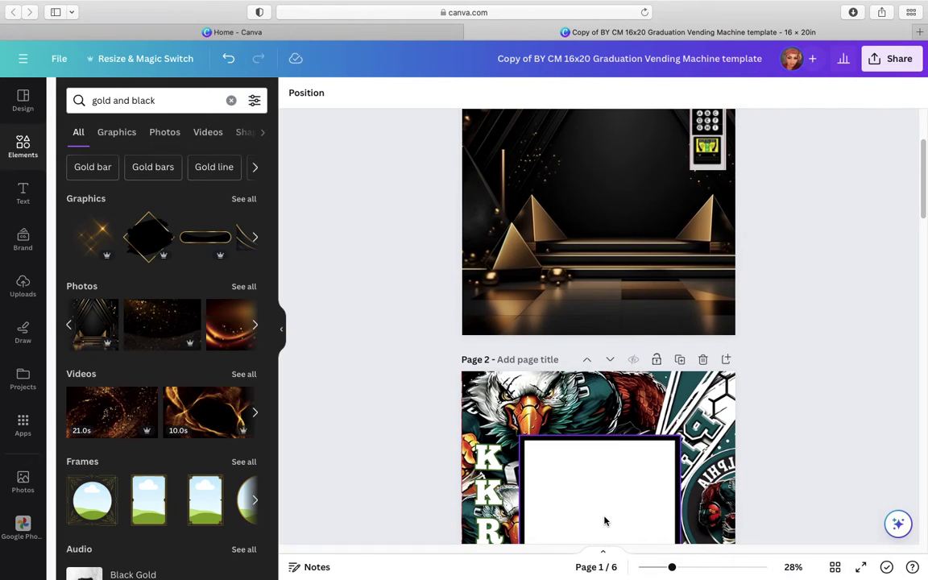
{"action": "left_click_drag", "start_coordinate": [604, 520], "coordinate": [609, 195]}
{"action": "scroll", "coordinate": [840, 330], "scroll_direction": "up", "scroll_amount": 4}
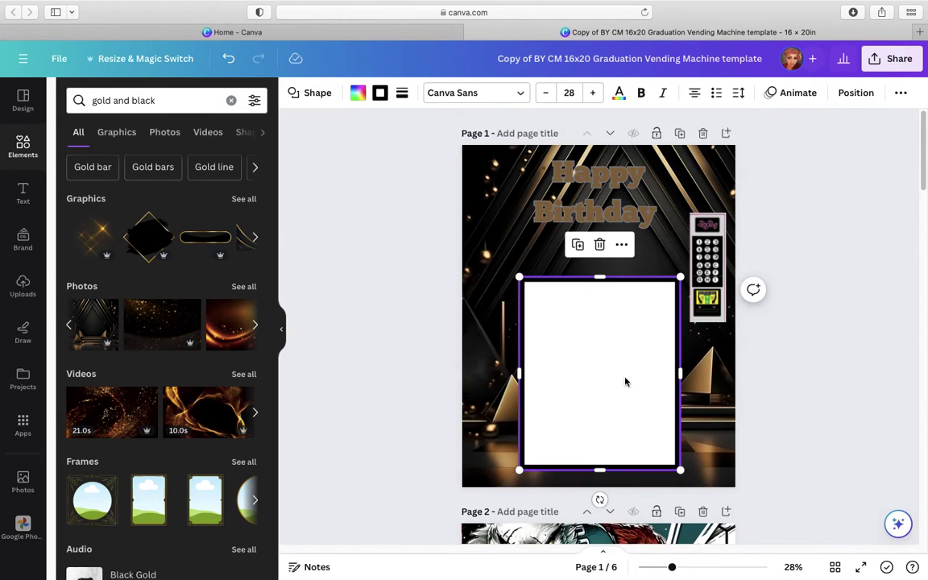
- Raise the Happy Birthday title to the top edge of page 1 and place the white rectangle directly beneath it
{"action": "left_click_drag", "start_coordinate": [626, 381], "coordinate": [616, 324]}
{"action": "left_click_drag", "start_coordinate": [626, 174], "coordinate": [621, 159]}
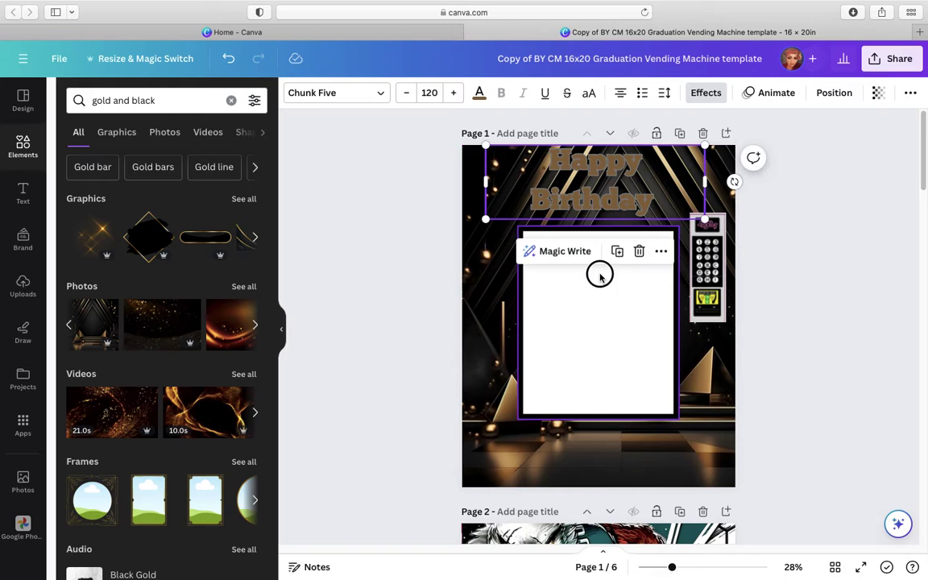
{"action": "mouse_move", "coordinate": [598, 271]}
{"action": "left_mouse_down"}
{"action": "mouse_move", "coordinate": [598, 258]}
{"action": "mouse_move", "coordinate": [598, 269]}
{"action": "left_mouse_up"}
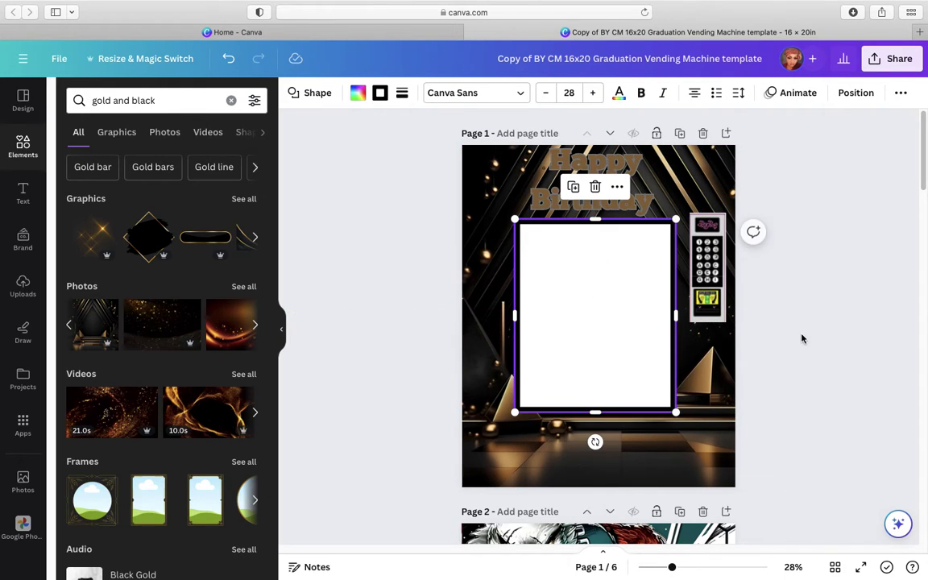
{"action": "left_click", "coordinate": [786, 347]}
- Move the PUSH text from page 2 to the bottom center of page 1
{"action": "scroll", "coordinate": [899, 431], "scroll_direction": "down", "scroll_amount": 10}
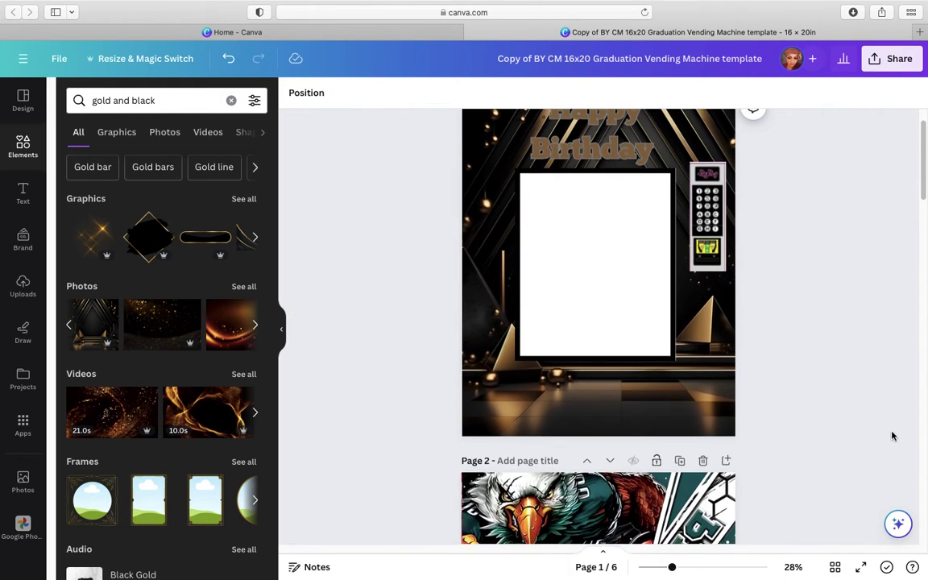
{"action": "left_click", "coordinate": [575, 407]}
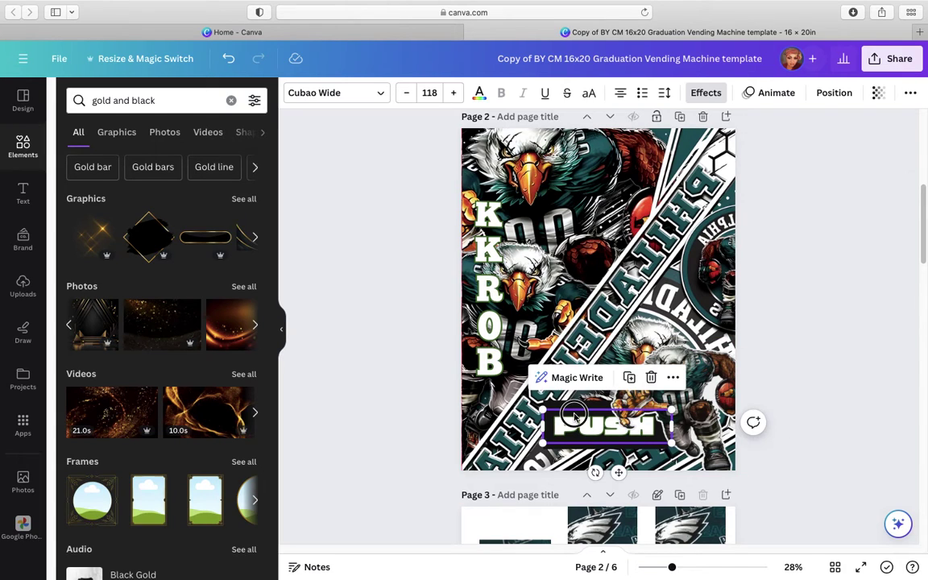
{"action": "left_click_drag", "start_coordinate": [575, 407], "coordinate": [597, 157]}
{"action": "scroll", "coordinate": [685, 339], "scroll_direction": "up", "scroll_amount": 2}
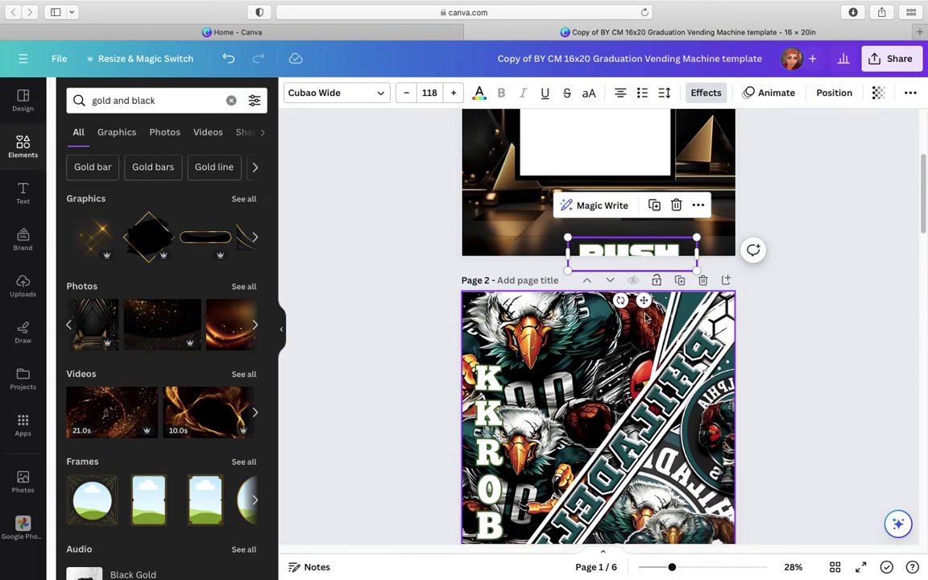
{"action": "left_click_drag", "start_coordinate": [613, 250], "coordinate": [594, 240]}
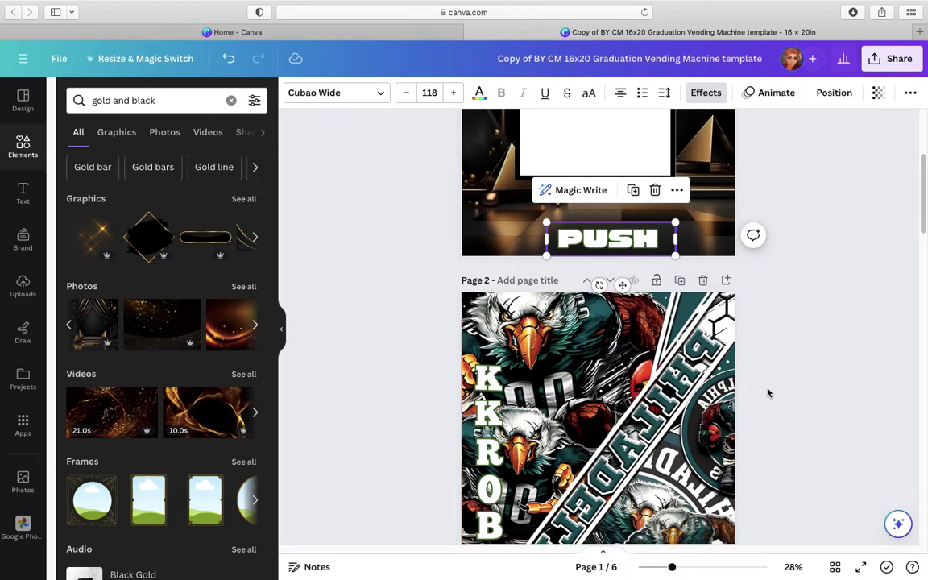
- Move the black rectangle from page 2 to page 1, just below the white rectangle
{"action": "scroll", "coordinate": [761, 389], "scroll_direction": "down", "scroll_amount": 2}
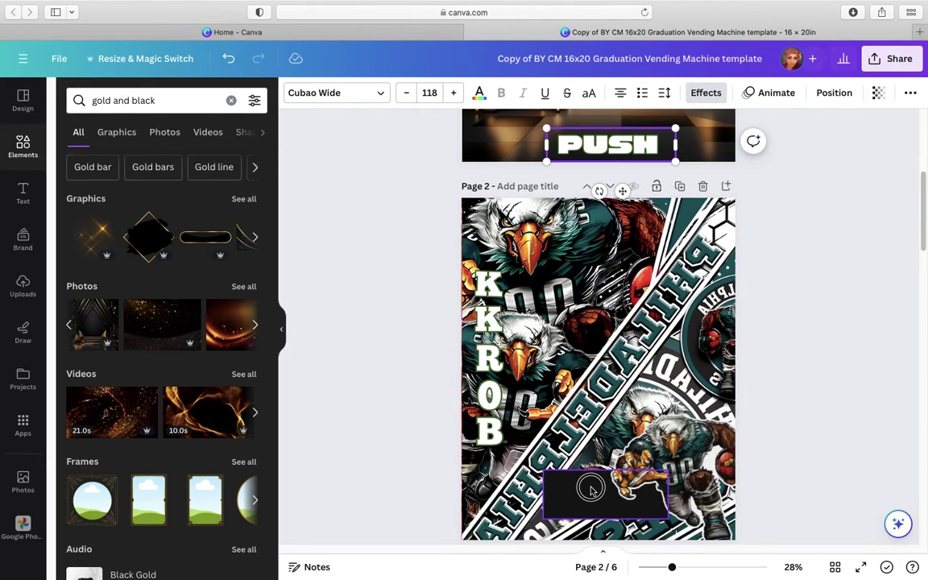
{"action": "left_click_drag", "start_coordinate": [591, 487], "coordinate": [577, 257]}
{"action": "scroll", "coordinate": [578, 257], "scroll_direction": "up", "scroll_amount": 5}
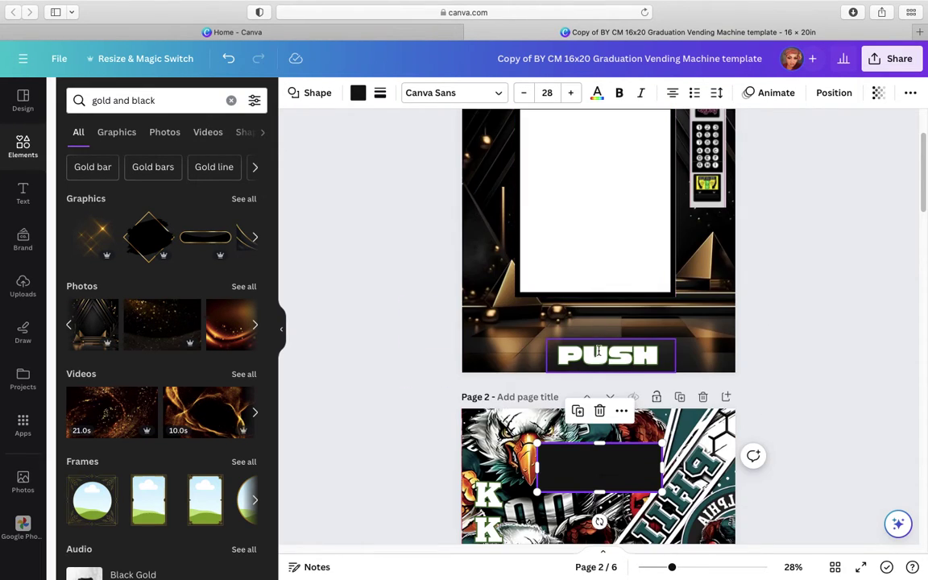
{"action": "left_click_drag", "start_coordinate": [606, 464], "coordinate": [605, 311]}
{"action": "left_click", "coordinate": [844, 376]}
- Bring the PUSH text in front of the black rectangle on page 1 and center it on that rectangle
{"action": "left_click", "coordinate": [621, 362]}
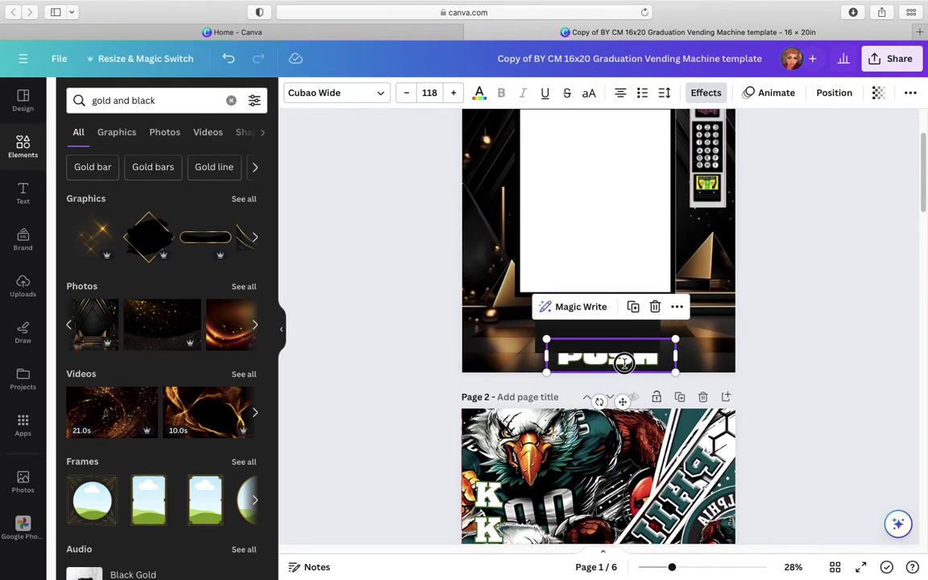
{"action": "left_click_drag", "start_coordinate": [621, 362], "coordinate": [607, 357]}
{"action": "right_click", "coordinate": [607, 356]}
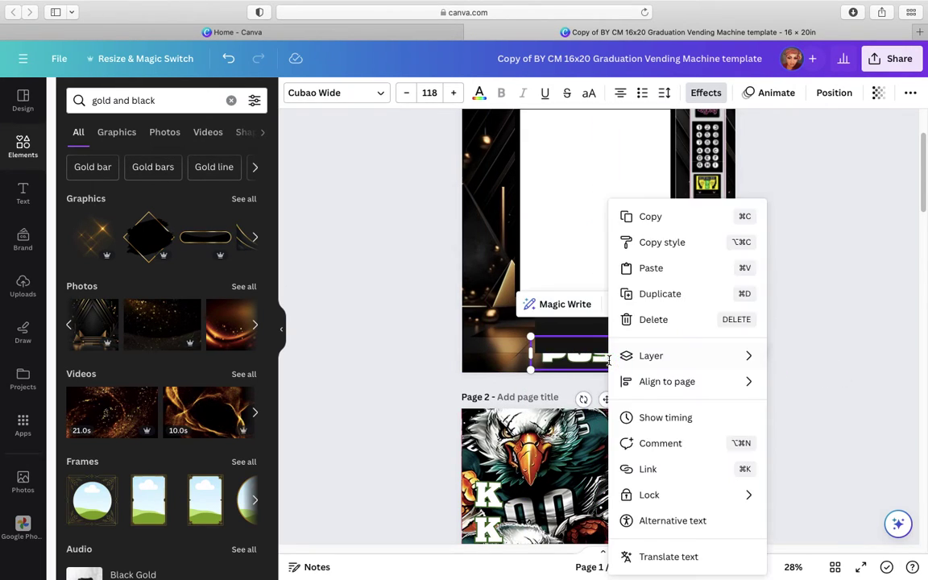
{"action": "mouse_move", "coordinate": [659, 358]}
{"action": "left_click", "coordinate": [828, 360]}
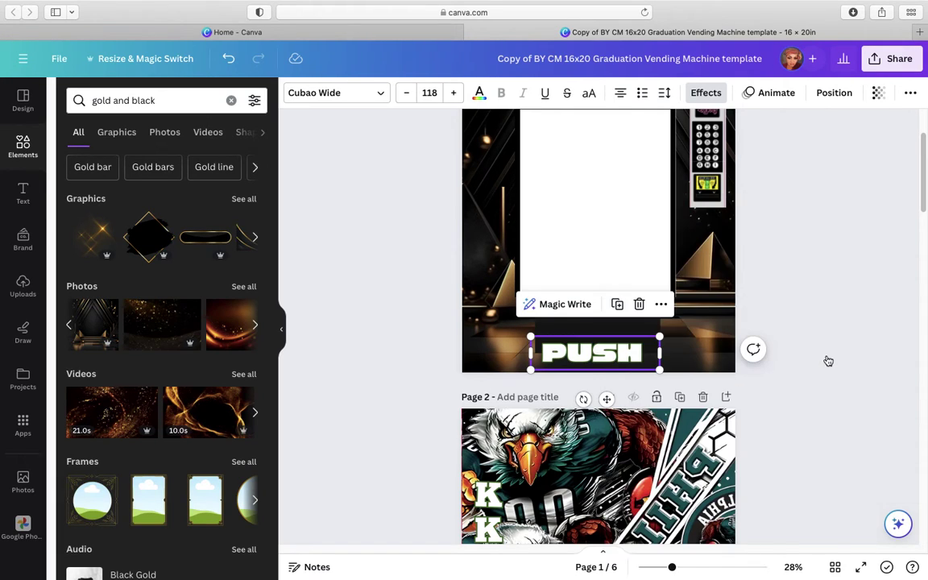
{"action": "left_click", "coordinate": [657, 367]}
{"action": "mouse_move", "coordinate": [619, 348]}
{"action": "left_mouse_down"}
{"action": "mouse_move", "coordinate": [619, 334]}
{"action": "mouse_move", "coordinate": [630, 342]}
{"action": "left_mouse_up"}
{"action": "left_click", "coordinate": [633, 353]}
{"action": "left_click", "coordinate": [714, 367]}
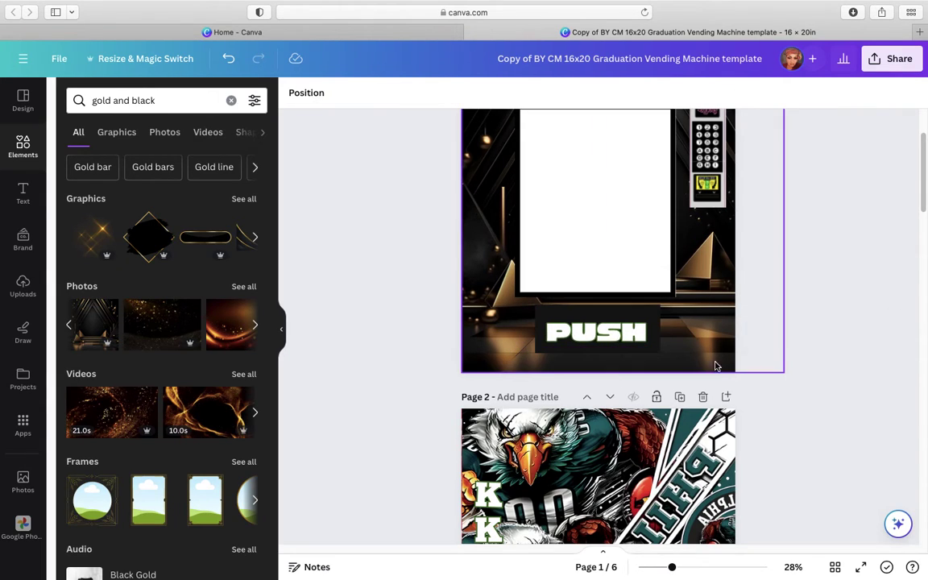
{"action": "left_click", "coordinate": [596, 347]}
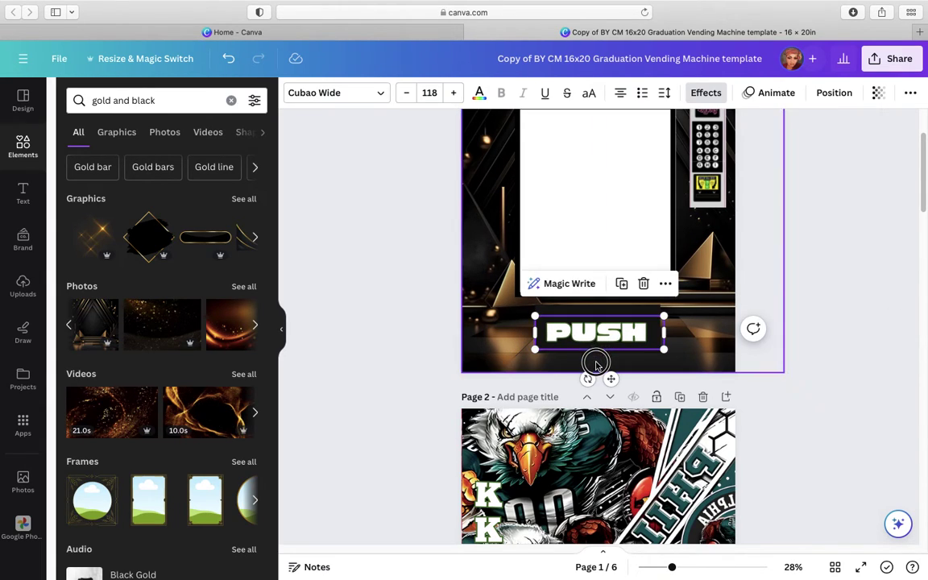
{"action": "left_click", "coordinate": [907, 373]}
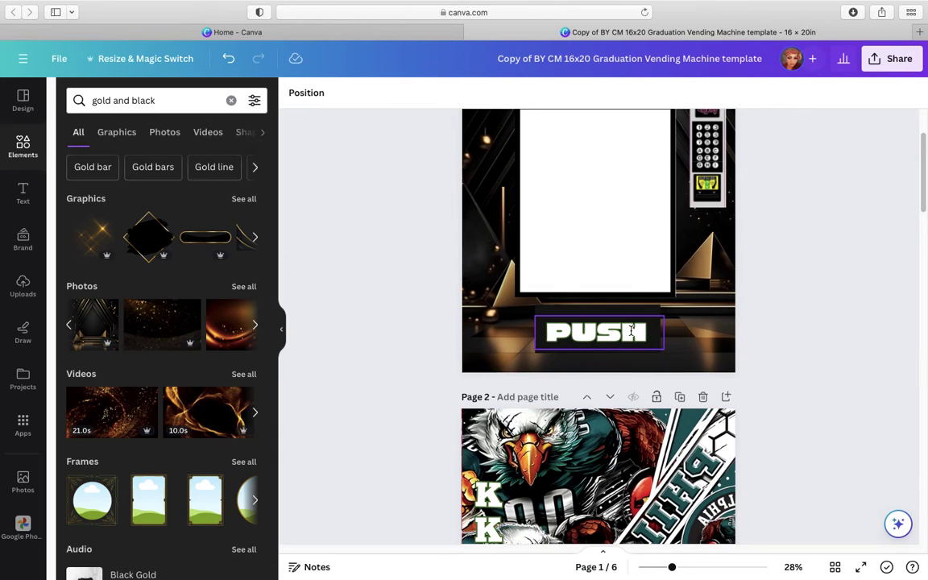
{"action": "left_click", "coordinate": [631, 331]}
{"action": "mouse_move", "coordinate": [632, 331]}
{"action": "left_mouse_down"}
{"action": "mouse_move", "coordinate": [621, 327]}
{"action": "mouse_move", "coordinate": [633, 331]}
{"action": "left_mouse_up"}
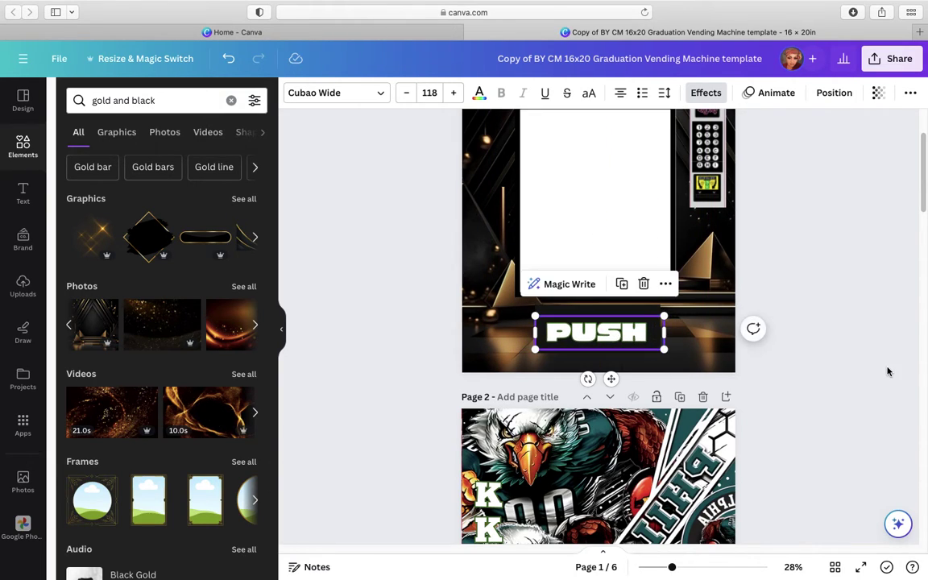
{"action": "left_click", "coordinate": [881, 371]}
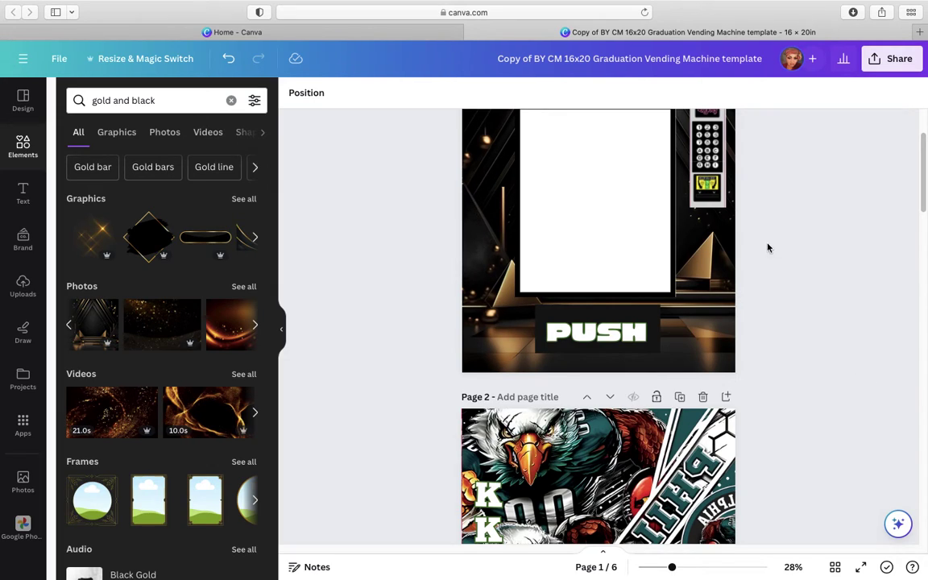
- Look through the Google Photos library for a picture to use, and review the design's pages 2 and 3
{"action": "left_click", "coordinate": [24, 525]}
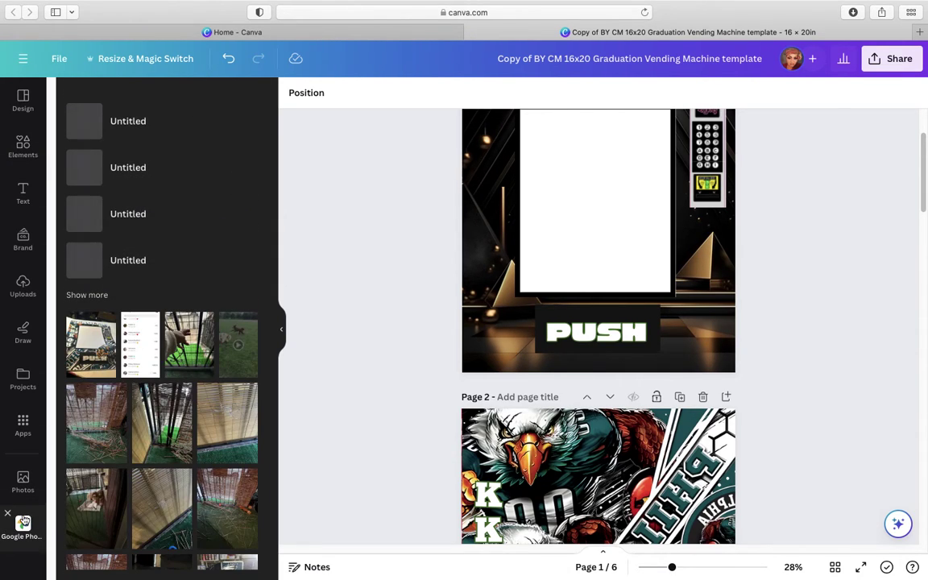
{"action": "scroll", "coordinate": [170, 403], "scroll_direction": "down", "scroll_amount": 5}
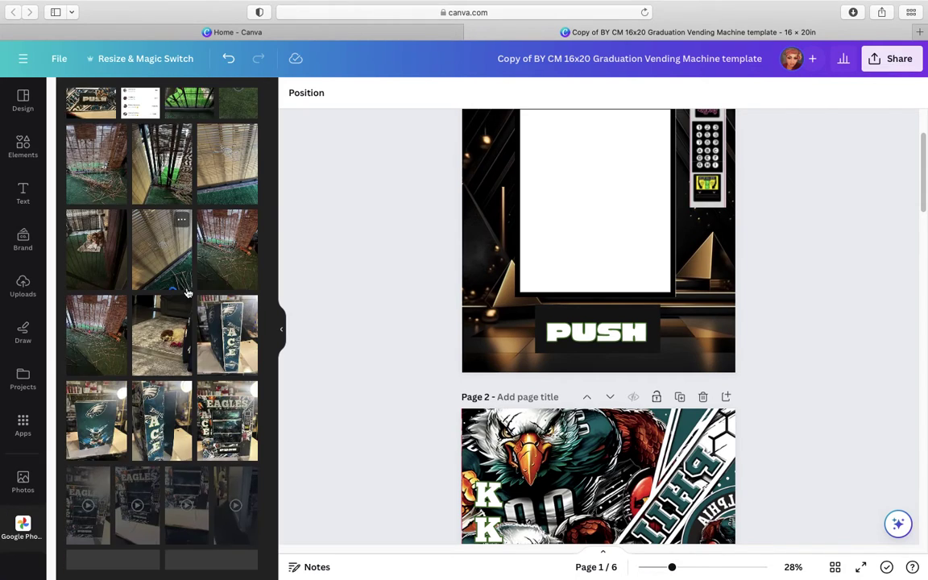
{"action": "scroll", "coordinate": [209, 266], "scroll_direction": "down", "scroll_amount": 8}
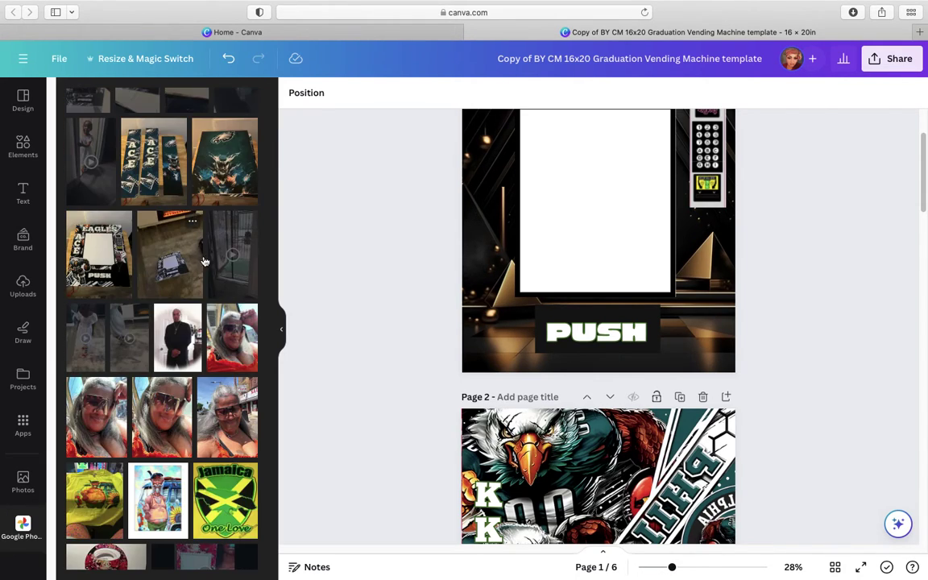
{"action": "scroll", "coordinate": [225, 258], "scroll_direction": "up", "scroll_amount": 1}
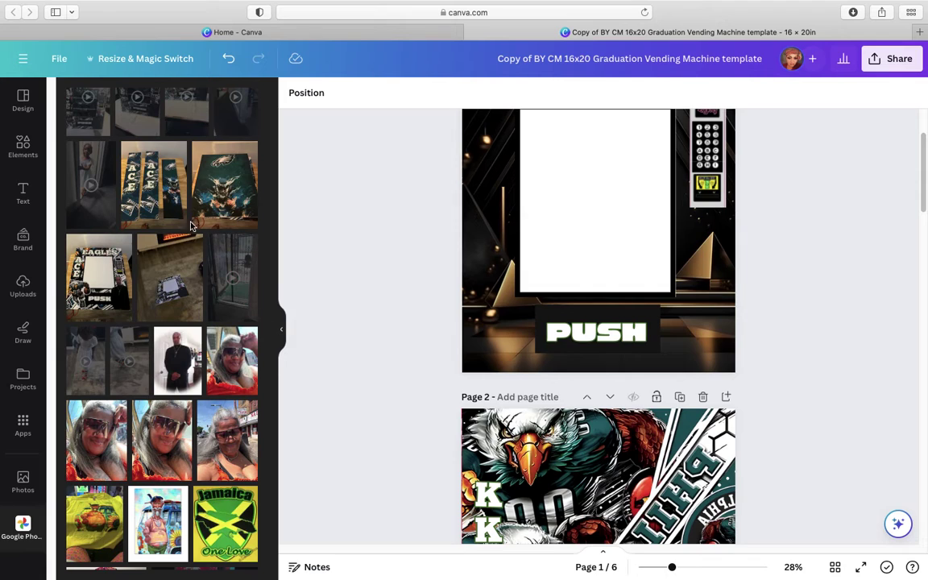
{"action": "scroll", "coordinate": [192, 226], "scroll_direction": "up", "scroll_amount": 1}
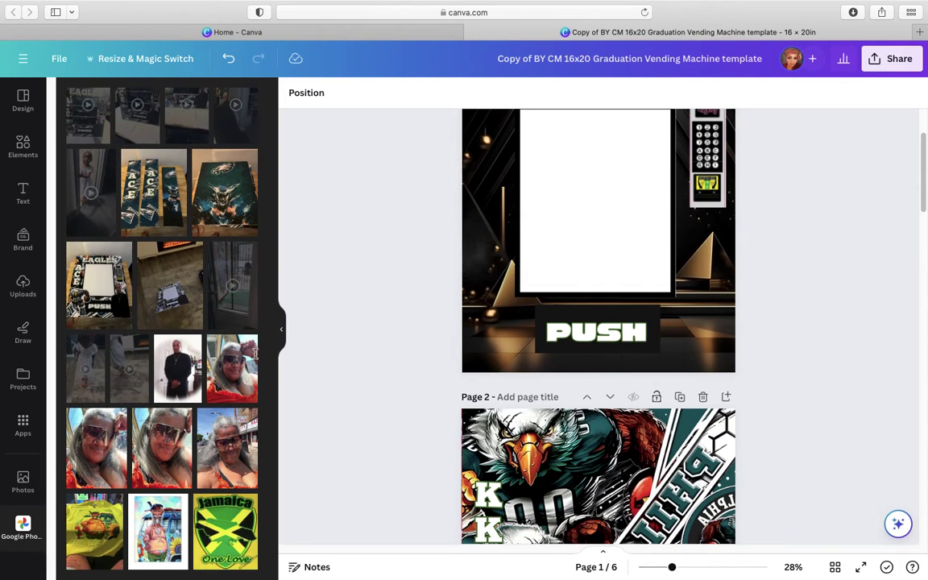
{"action": "scroll", "coordinate": [701, 412], "scroll_direction": "down", "scroll_amount": 5}
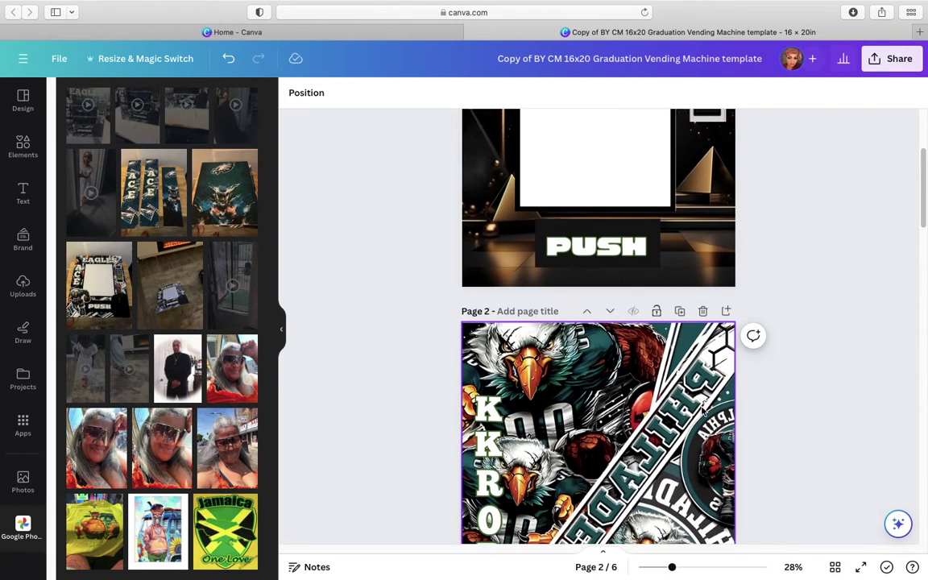
{"action": "scroll", "coordinate": [701, 412], "scroll_direction": "down", "scroll_amount": 6}
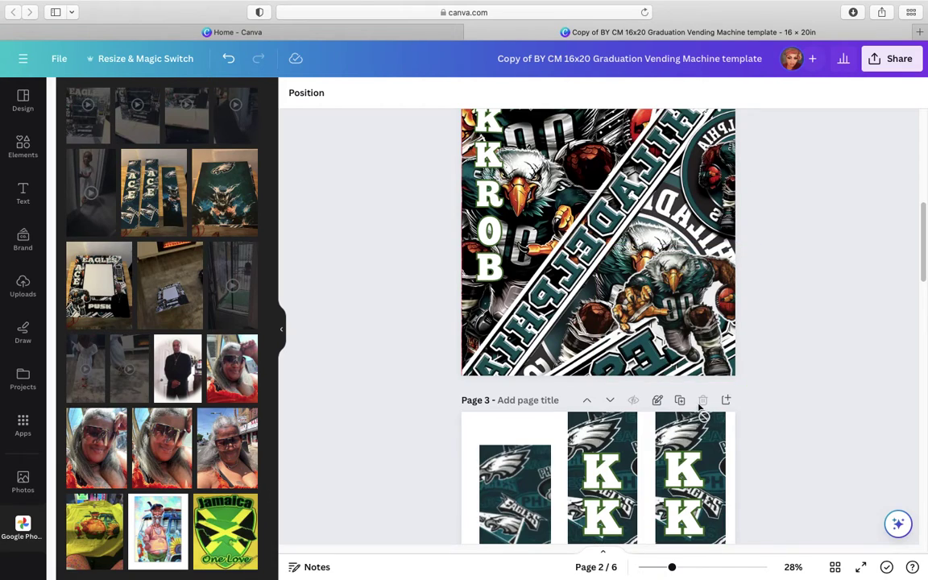
{"action": "scroll", "coordinate": [699, 408], "scroll_direction": "down", "scroll_amount": 6}
{"action": "scroll", "coordinate": [694, 389], "scroll_direction": "up", "scroll_amount": 12}
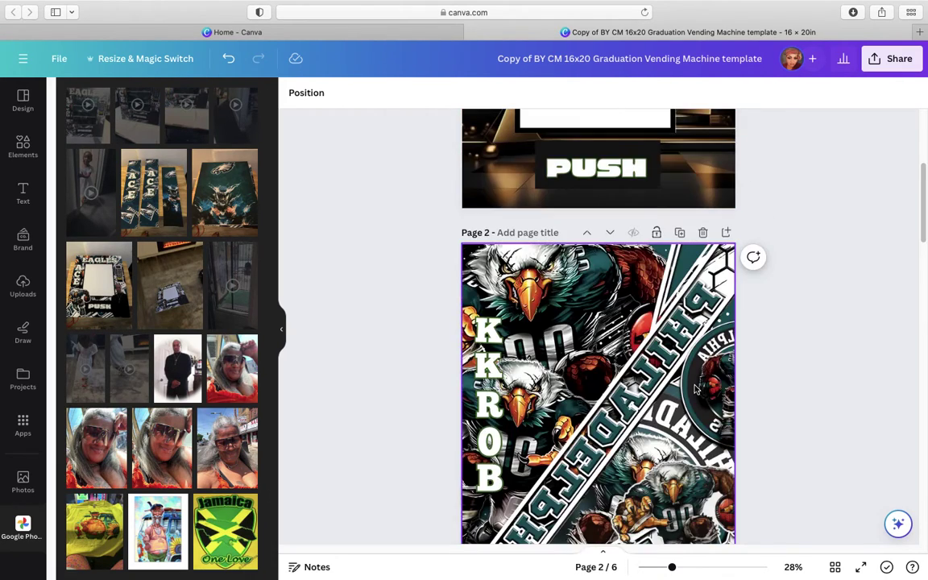
{"action": "scroll", "coordinate": [694, 389], "scroll_direction": "up", "scroll_amount": 8}
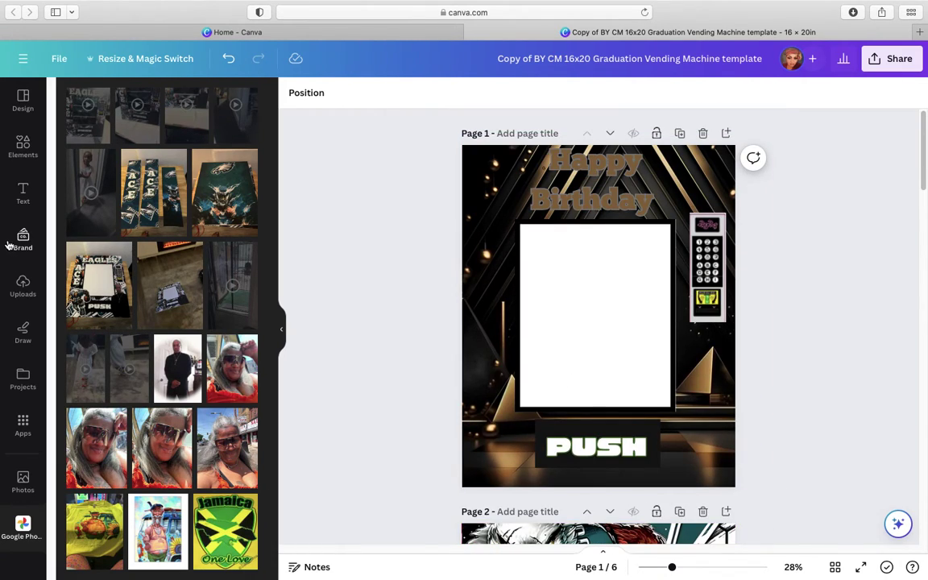
- Add a square shape from the elements library to the lower-left corner of page 1
{"action": "left_click", "coordinate": [22, 145]}
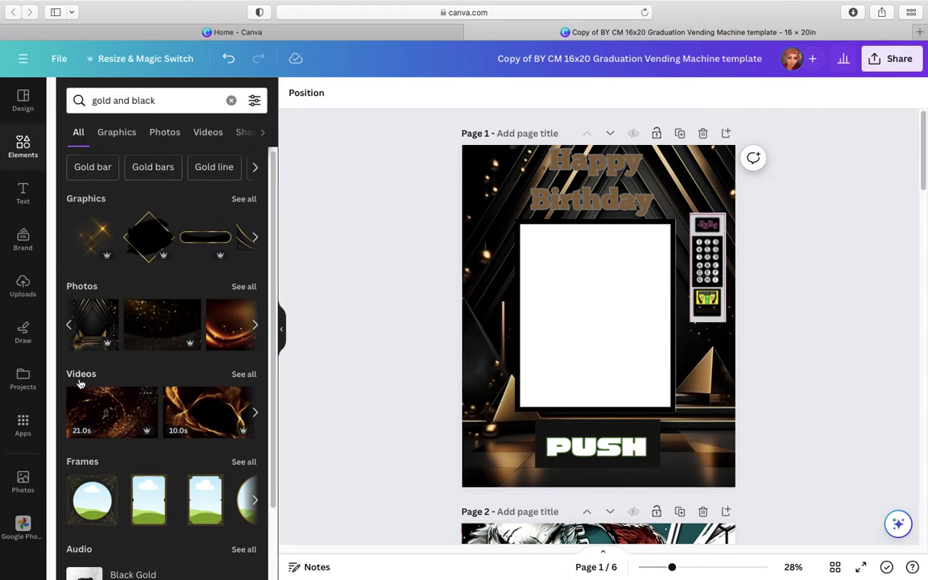
{"action": "scroll", "coordinate": [108, 244], "scroll_direction": "up", "scroll_amount": 1}
{"action": "left_click", "coordinate": [25, 144]}
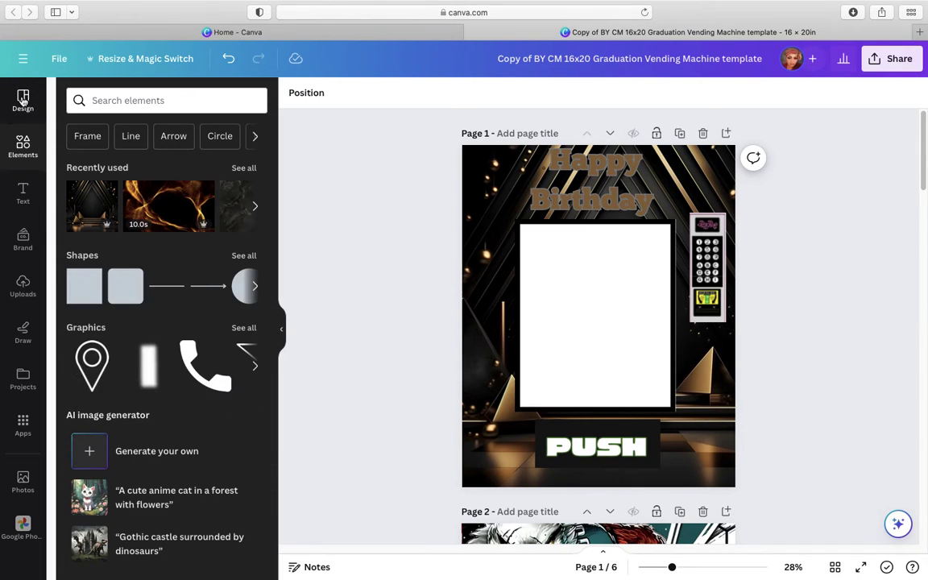
{"action": "left_click", "coordinate": [20, 103]}
{"action": "left_click", "coordinate": [22, 141]}
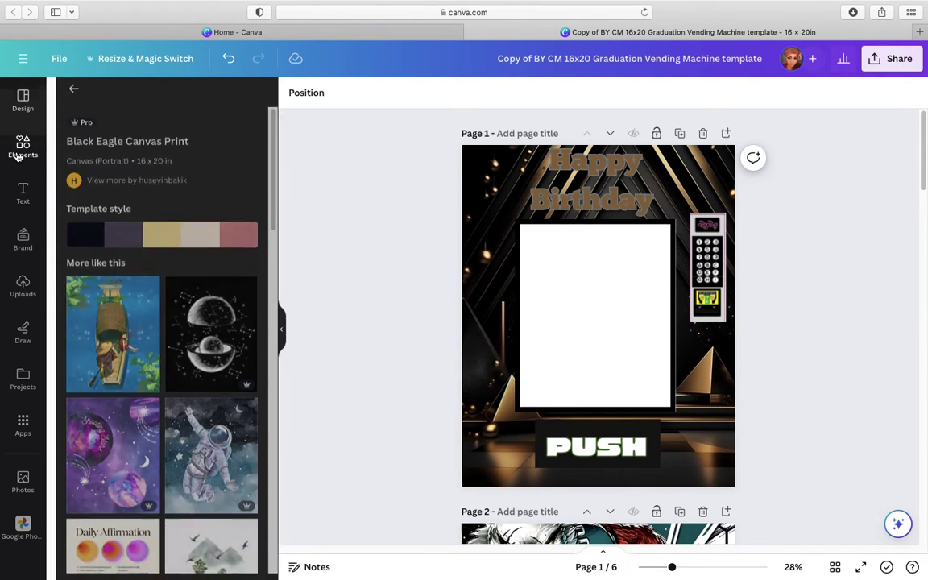
{"action": "left_click_drag", "start_coordinate": [83, 285], "coordinate": [477, 424]}
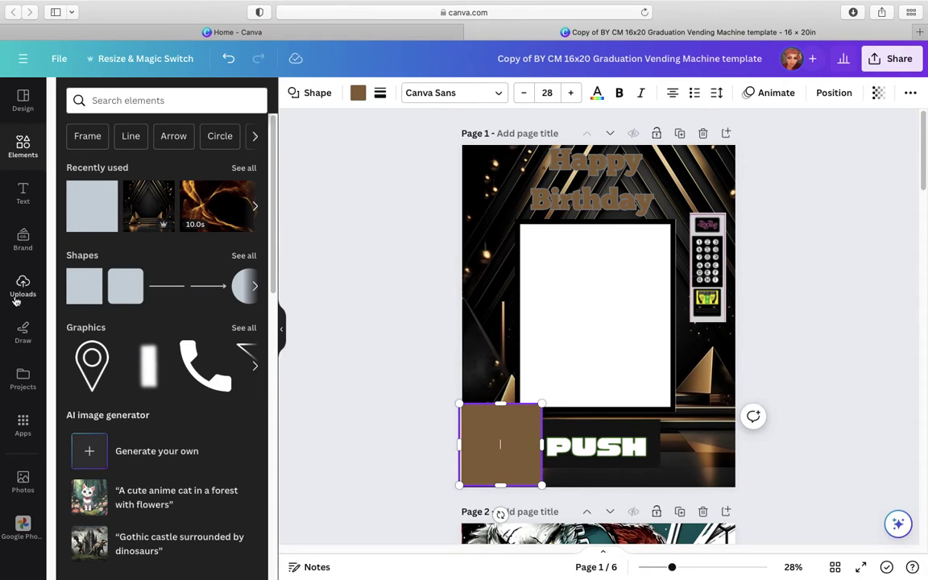
- Insert the selfie with sunglasses from Google Photos at the lower left of page 1 and remove its background
{"action": "left_click", "coordinate": [23, 524]}
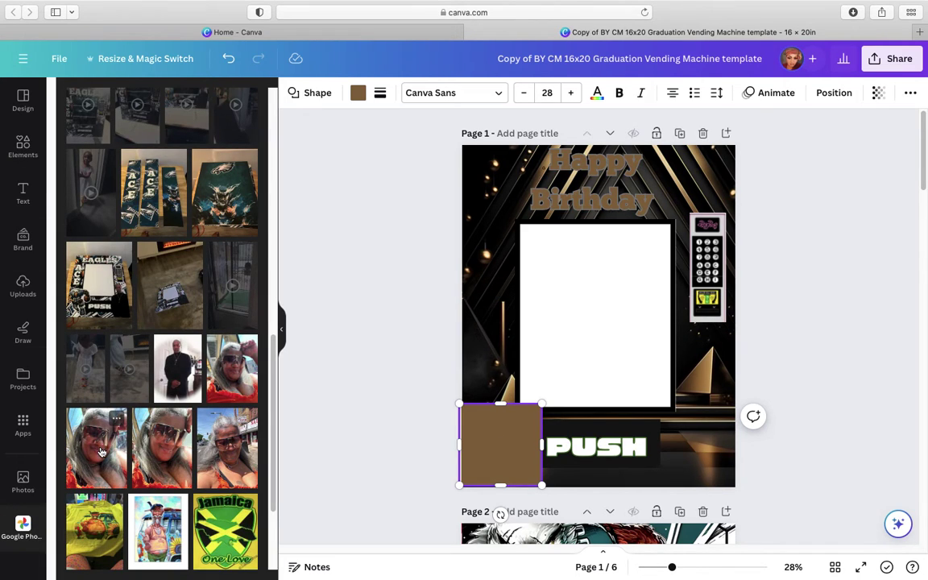
{"action": "left_click", "coordinate": [100, 452]}
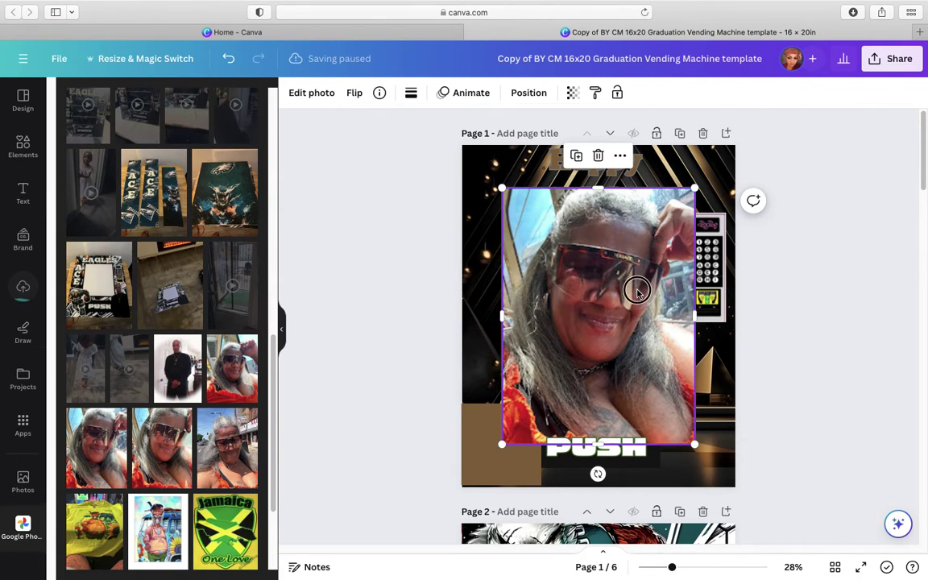
{"action": "left_click_drag", "start_coordinate": [636, 286], "coordinate": [549, 368]}
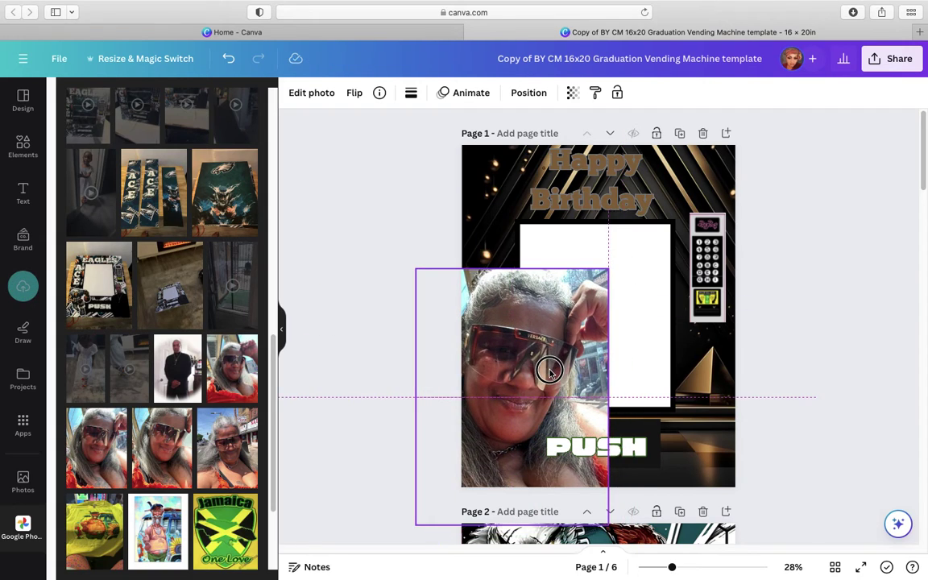
{"action": "left_click", "coordinate": [311, 93]}
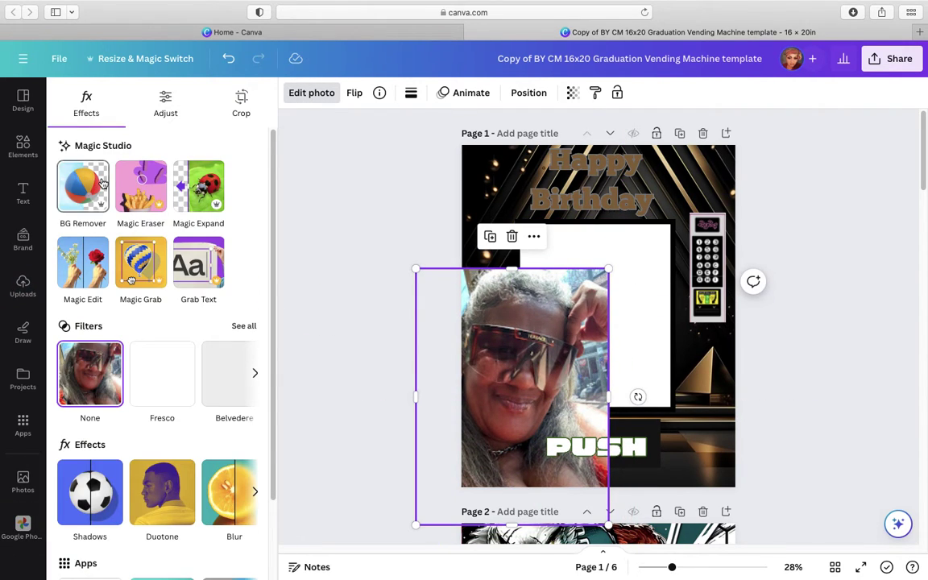
{"action": "left_click", "coordinate": [103, 184]}
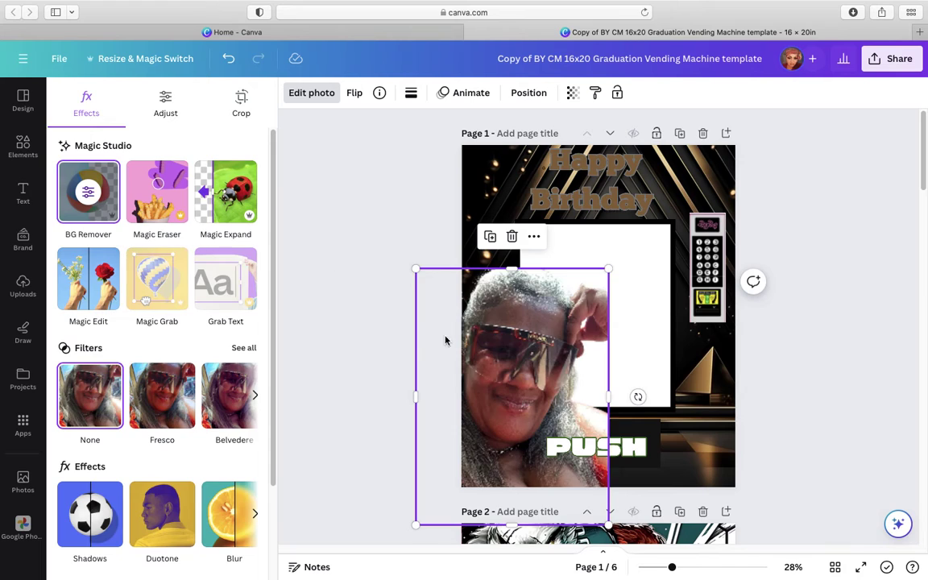
- Move the cut-out photo aside, remove the brown square from page 1, and return the photo to the lower left
{"action": "left_click_drag", "start_coordinate": [502, 398], "coordinate": [627, 398]}
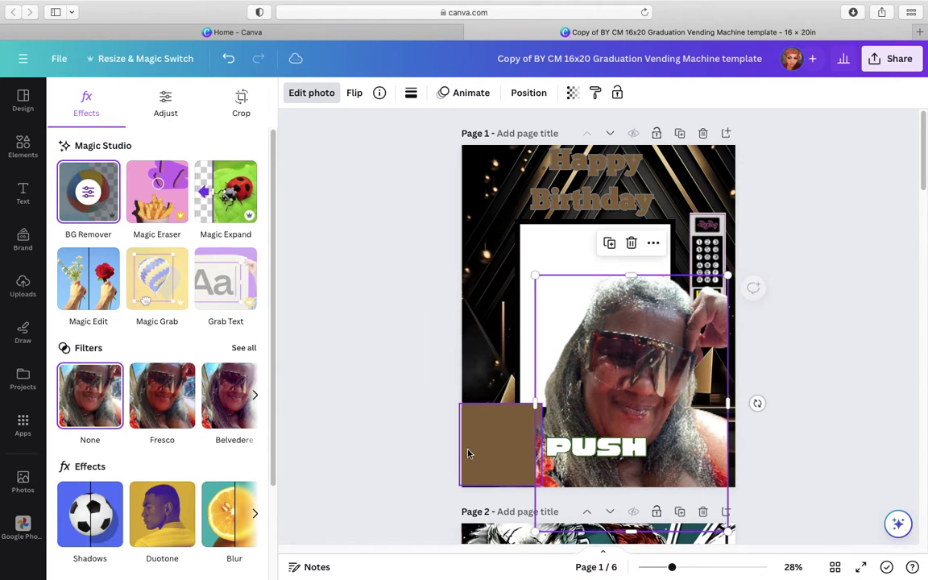
{"action": "left_click_drag", "start_coordinate": [469, 455], "coordinate": [327, 446]}
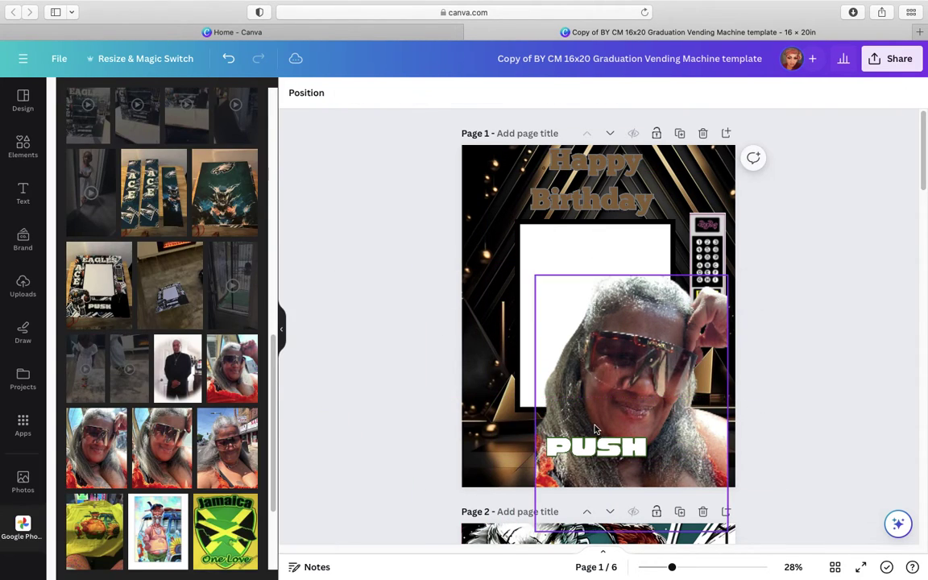
{"action": "left_click_drag", "start_coordinate": [572, 427], "coordinate": [489, 417]}
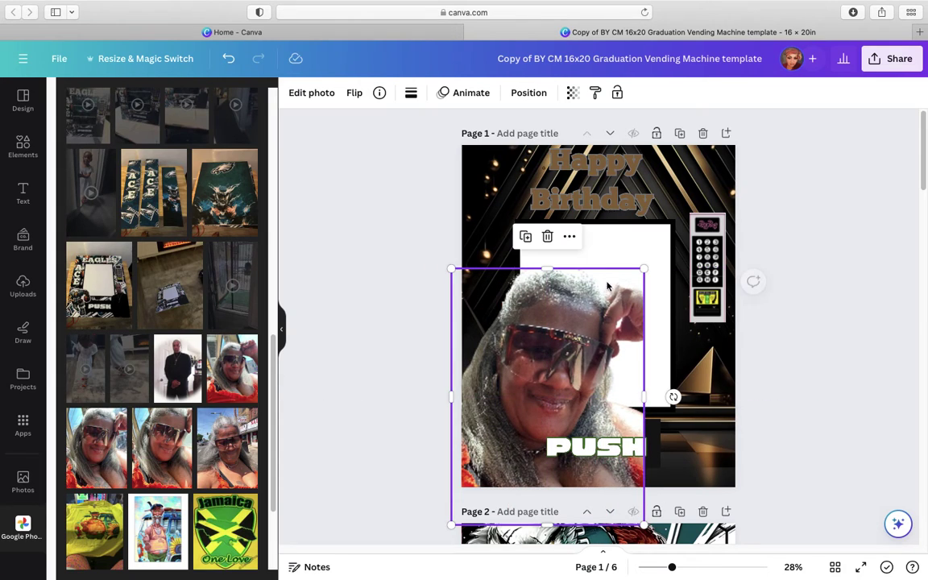
- Shrink the cut-out photo and fit it into the lower-left corner of page 1, beside the PUSH text
{"action": "left_click_drag", "start_coordinate": [644, 271], "coordinate": [567, 340]}
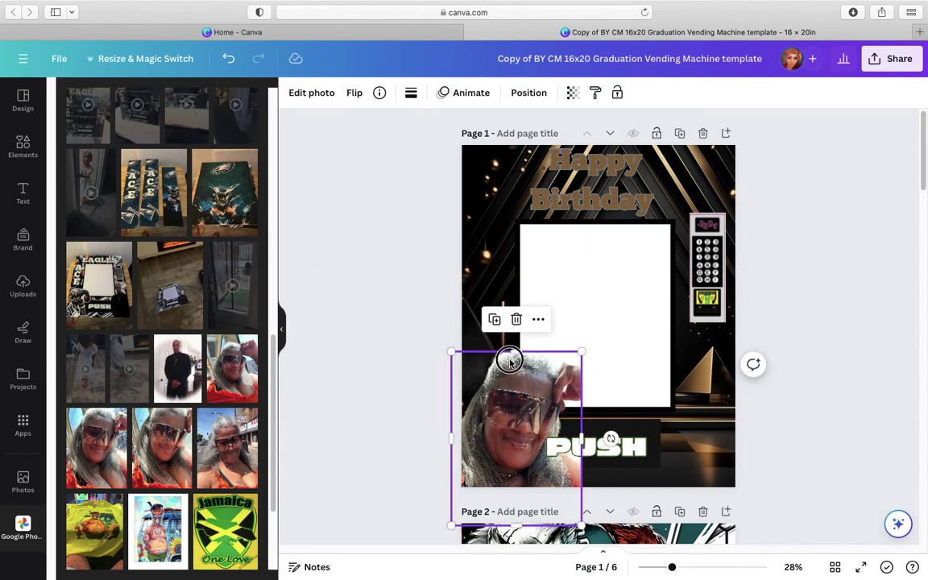
{"action": "left_click_drag", "start_coordinate": [507, 359], "coordinate": [511, 323]}
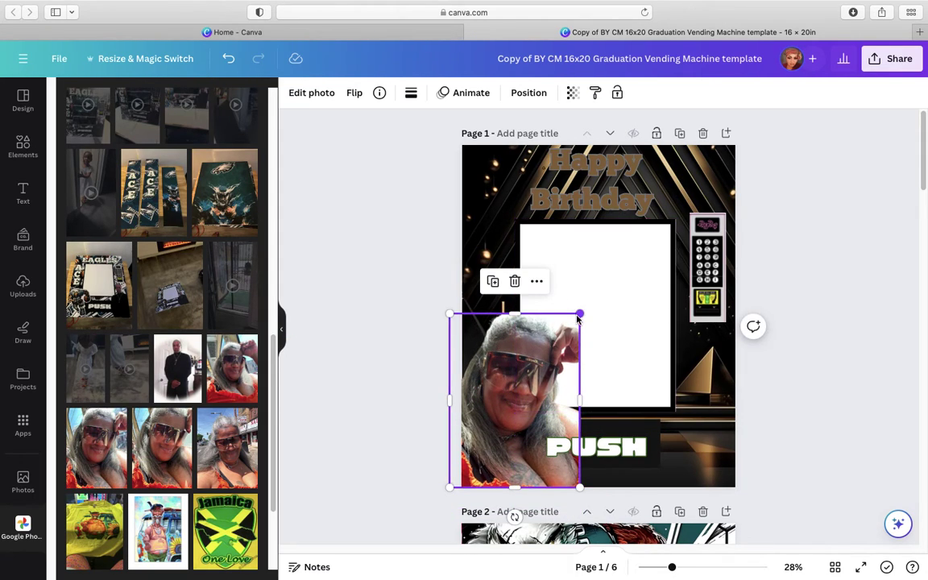
{"action": "left_click_drag", "start_coordinate": [580, 315], "coordinate": [541, 341]}
{"action": "left_click", "coordinate": [902, 397]}
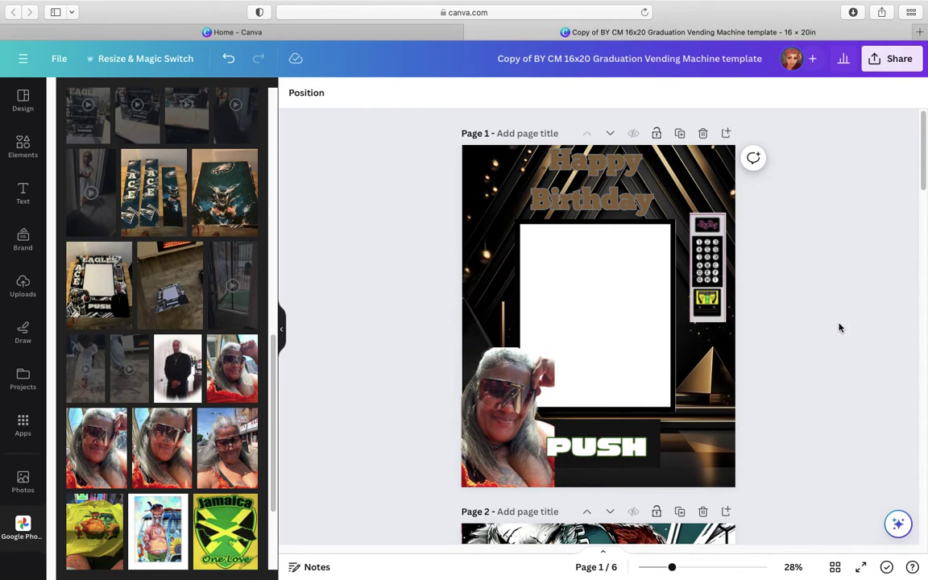
{"action": "left_click", "coordinate": [32, 192]}
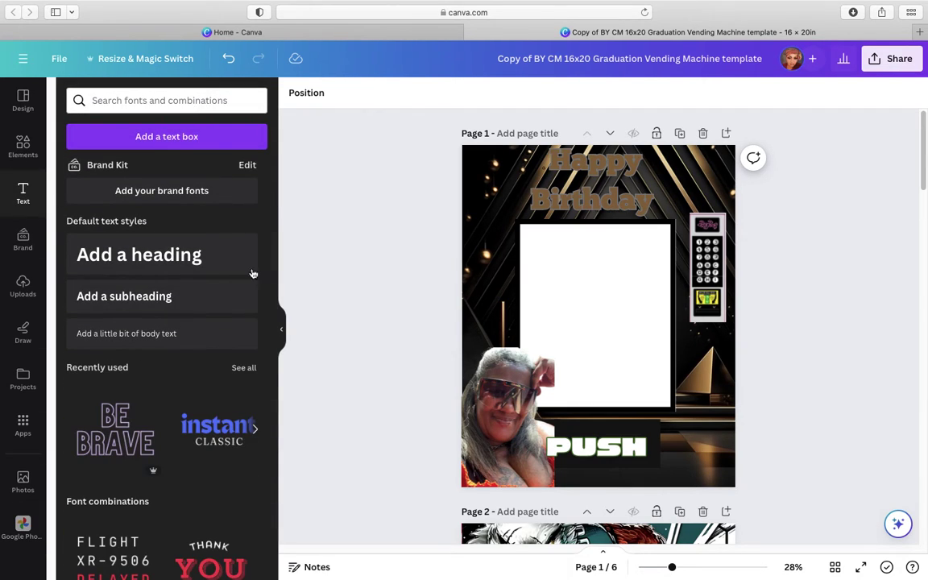
{"action": "left_click", "coordinate": [190, 137]}
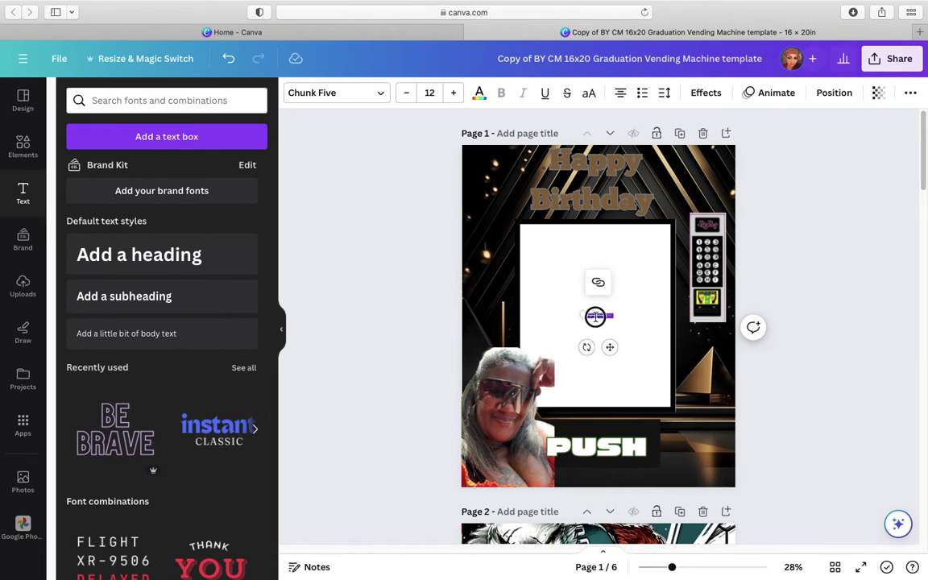
{"action": "left_click_drag", "start_coordinate": [580, 316], "coordinate": [503, 316]}
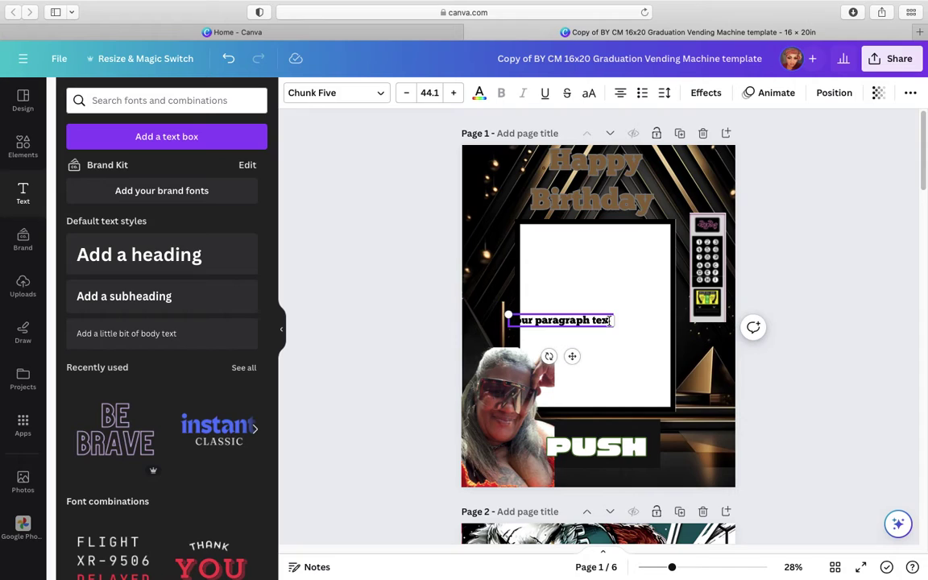
{"action": "key", "text": "BackSpace"}
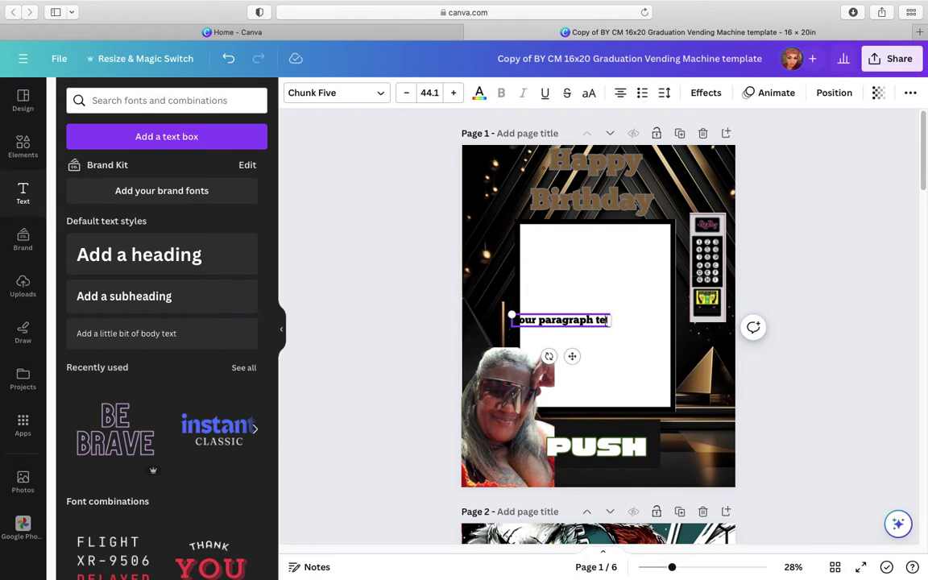
{"action": "key", "text": "BackSpace"}
{"action": "key", "text": "BackSpace"}
{"action": "key", "text": "BackSpace"}
{"action": "key", "text": "BackSpace"}
{"action": "key", "text": "BackSpace"}
{"action": "key", "text": "BackSpace"}
{"action": "key", "text": "BackSpace"}
{"action": "key", "text": "BackSpace"}
{"action": "key", "text": "BackSpace"}
{"action": "key", "text": "BackSpace"}
{"action": "key", "text": "BackSpace"}
{"action": "key", "text": "BackSpace"}
{"action": "key", "text": "BackSpace"}
{"action": "key", "text": "BackSpace"}
{"action": "key", "text": "BackSpace"}
{"action": "key", "text": "BackSpace"}
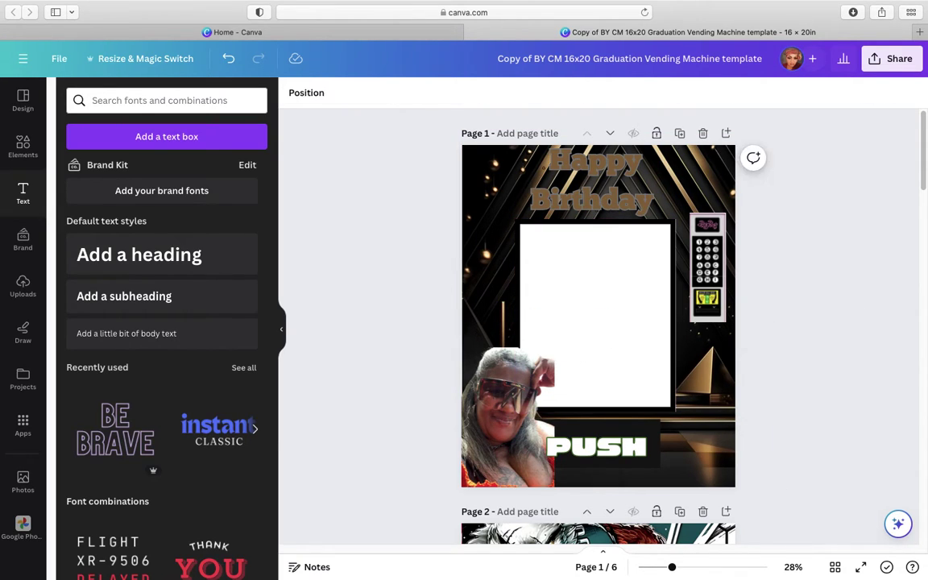
- Unlock page 3 with the vertical KKROB letter strips and duplicate the page
{"action": "scroll", "coordinate": [785, 366], "scroll_direction": "down", "scroll_amount": 10}
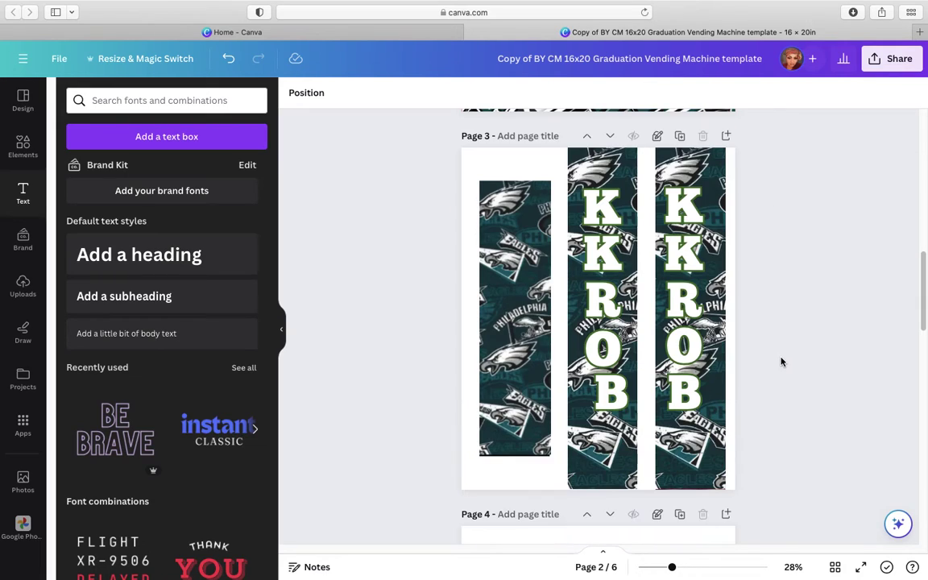
{"action": "scroll", "coordinate": [781, 361], "scroll_direction": "up", "scroll_amount": 5}
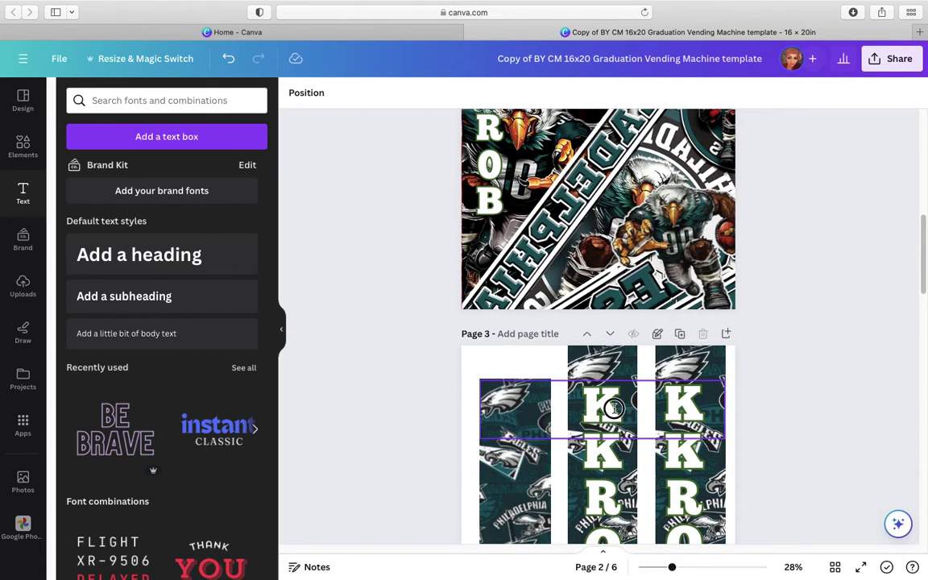
{"action": "left_click", "coordinate": [614, 409]}
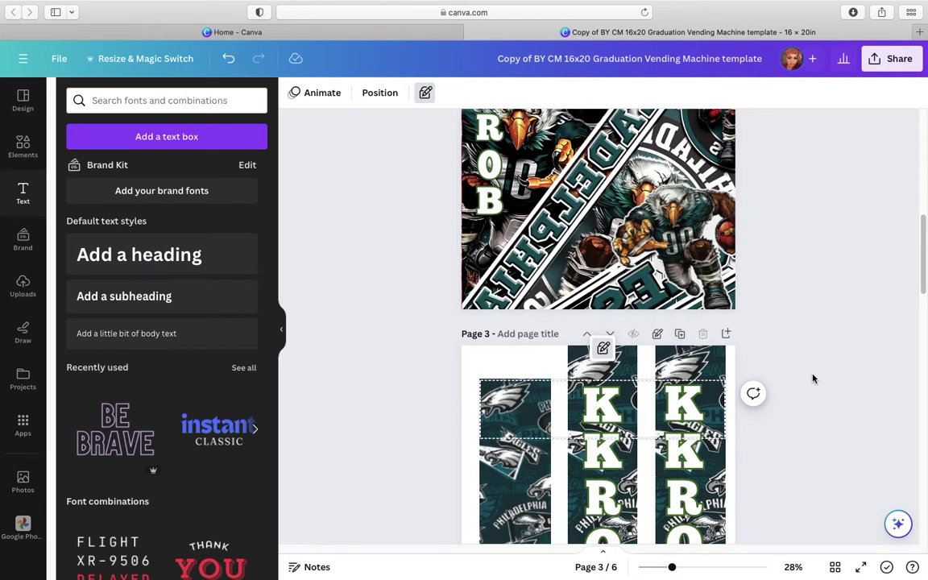
{"action": "left_click", "coordinate": [417, 451]}
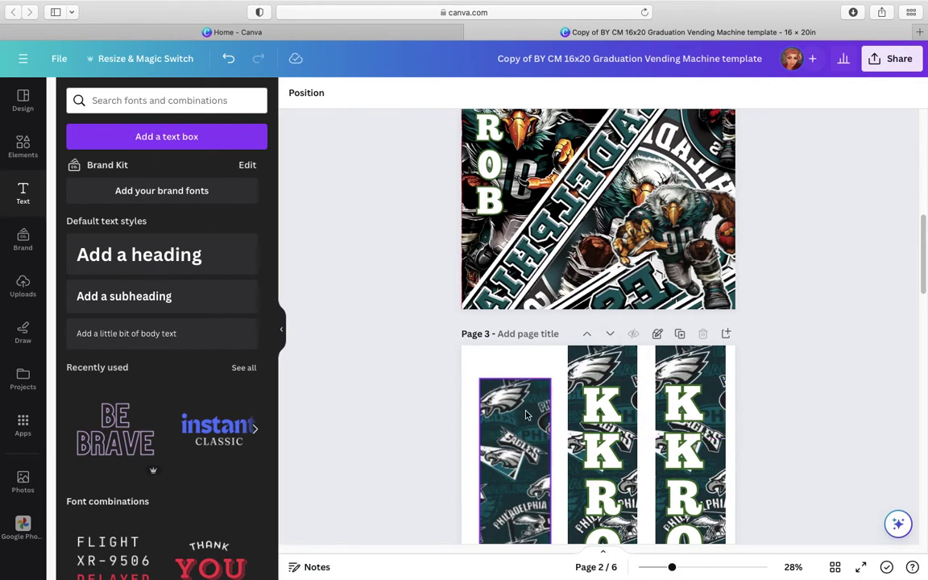
{"action": "left_click", "coordinate": [657, 333]}
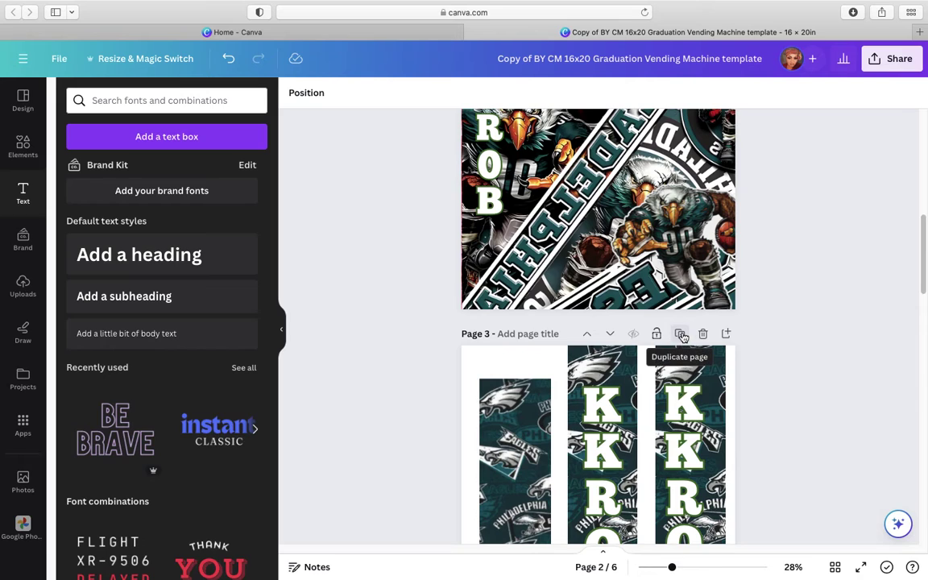
{"action": "left_click", "coordinate": [678, 333]}
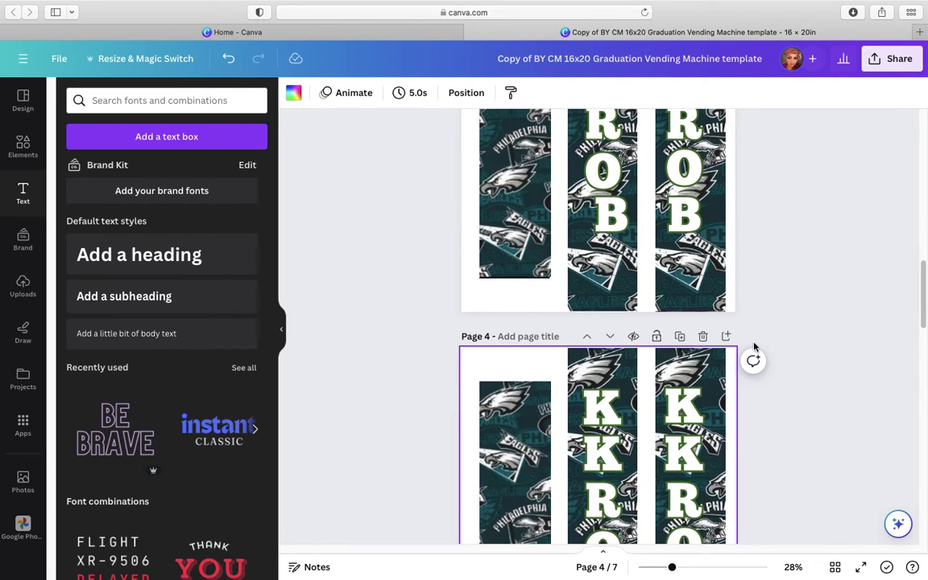
- Move the first K of page 3's middle strip to the upper-left edge of page 1
{"action": "scroll", "coordinate": [752, 349], "scroll_direction": "up", "scroll_amount": 5}
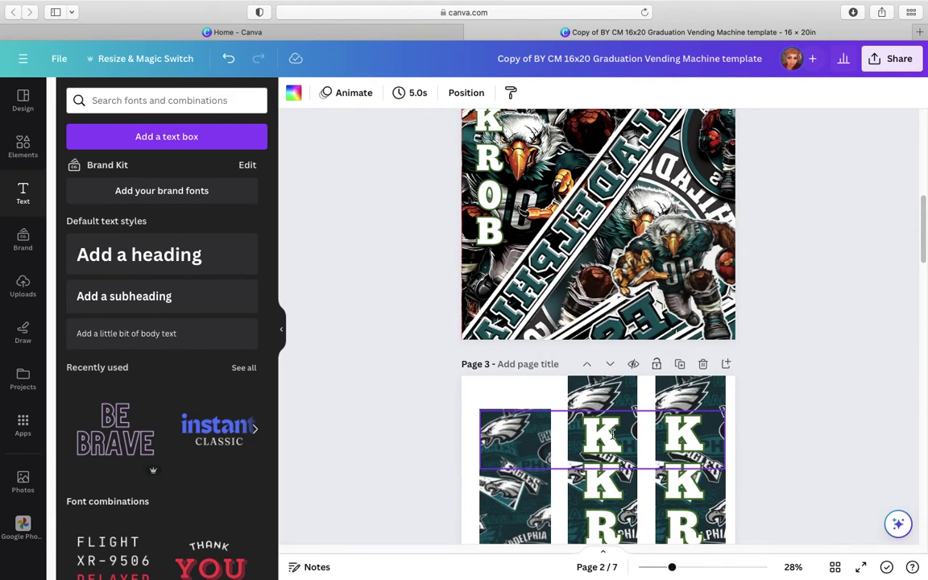
{"action": "left_click_drag", "start_coordinate": [612, 435], "coordinate": [492, 202]}
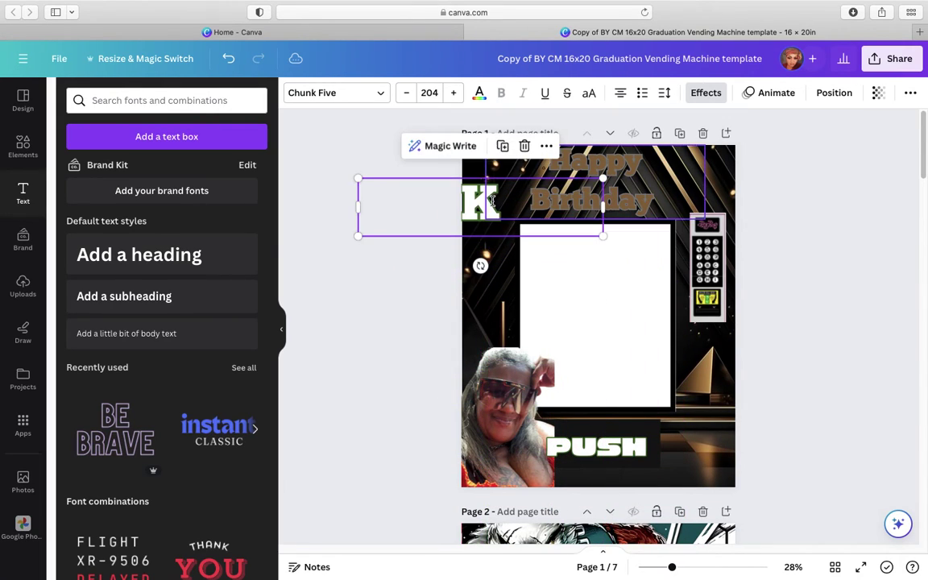
{"action": "left_click", "coordinate": [793, 381]}
- Move the remaining K of page 3's middle strip to page 1, directly below the first K
{"action": "scroll", "coordinate": [636, 405], "scroll_direction": "down", "scroll_amount": 5}
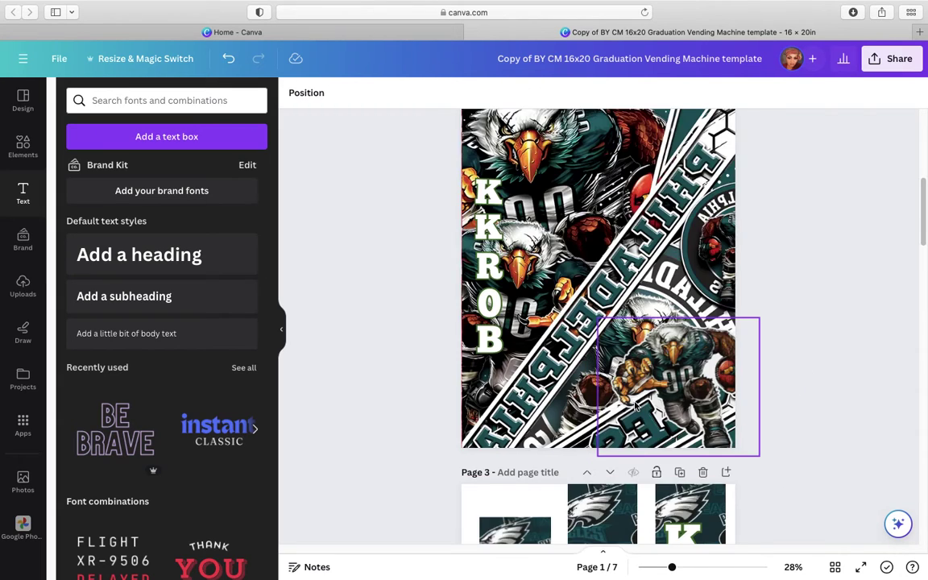
{"action": "scroll", "coordinate": [637, 407], "scroll_direction": "down", "scroll_amount": 3}
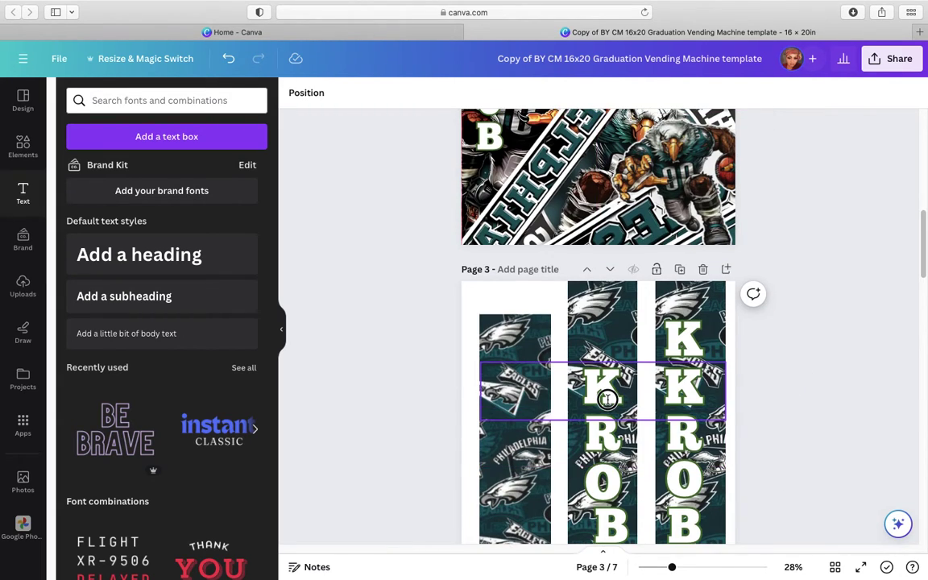
{"action": "left_click", "coordinate": [608, 399]}
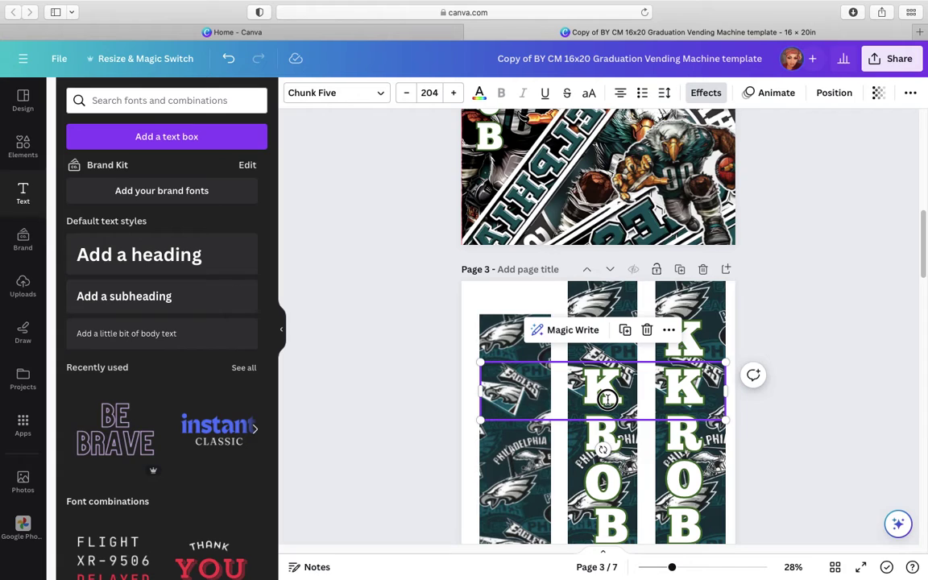
{"action": "left_click_drag", "start_coordinate": [607, 399], "coordinate": [529, 180]}
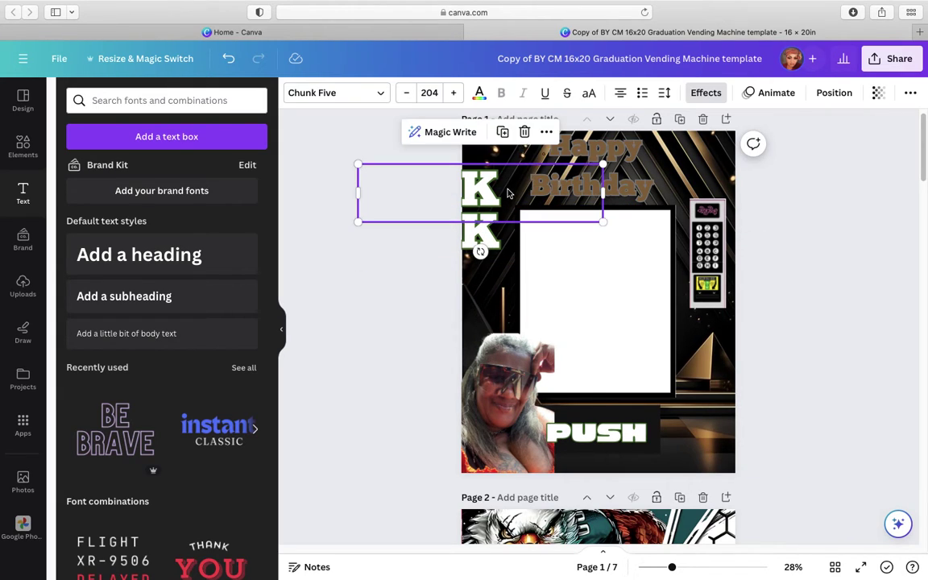
- Try the upper K on page 1 as an M shrunk to size 131, and delete that letter
{"action": "double_click", "coordinate": [499, 199]}
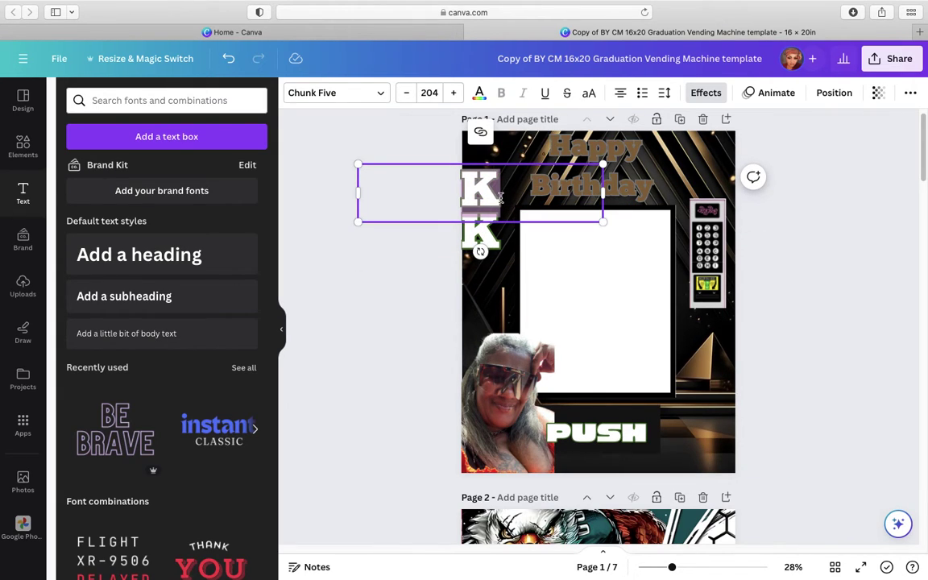
{"action": "left_click", "coordinate": [500, 198]}
{"action": "key", "text": "BackSpace"}
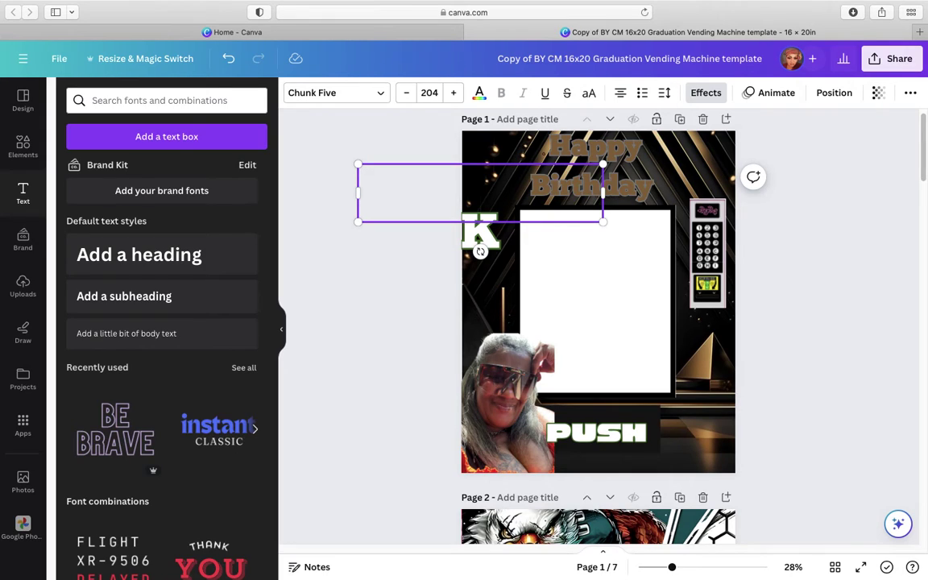
{"action": "type", "text": "M"}
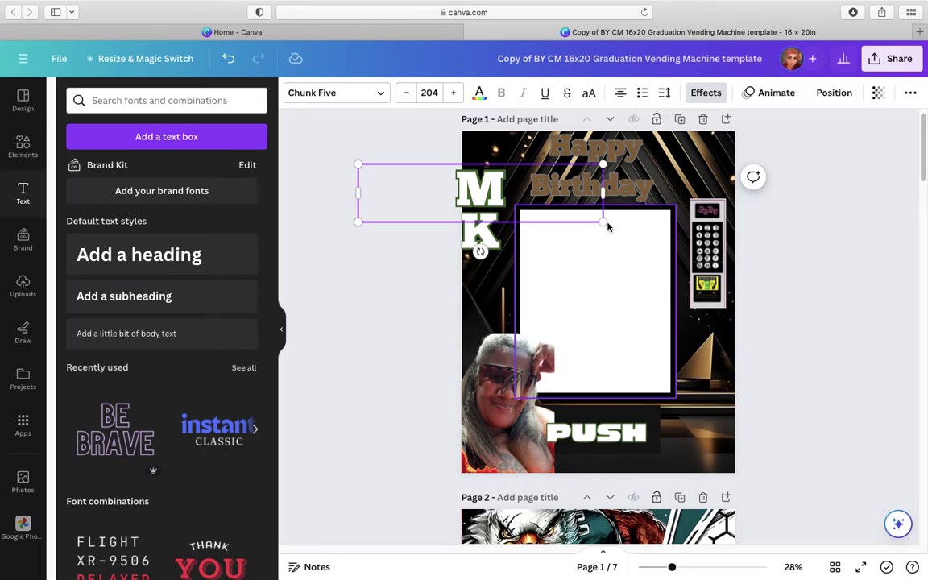
{"action": "left_click_drag", "start_coordinate": [604, 222], "coordinate": [514, 201]}
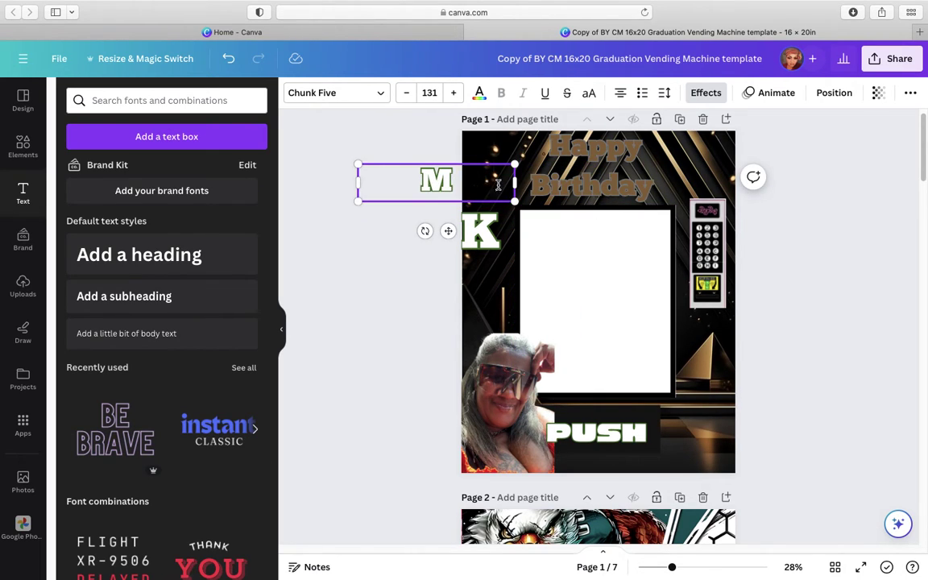
{"action": "key", "text": "Delete"}
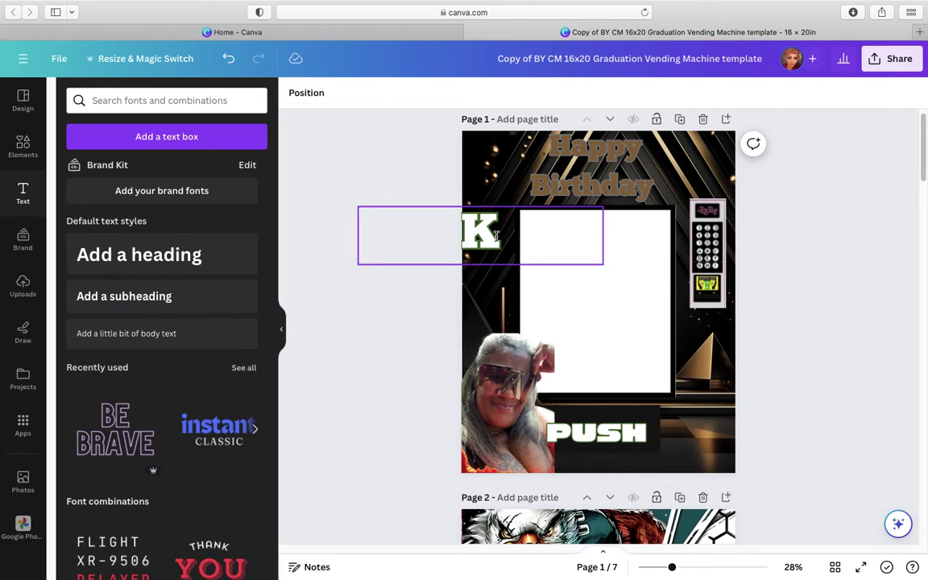
- Move the remaining K up beside the Birthday text on page 1 and change it to M
{"action": "left_click_drag", "start_coordinate": [491, 234], "coordinate": [497, 200]}
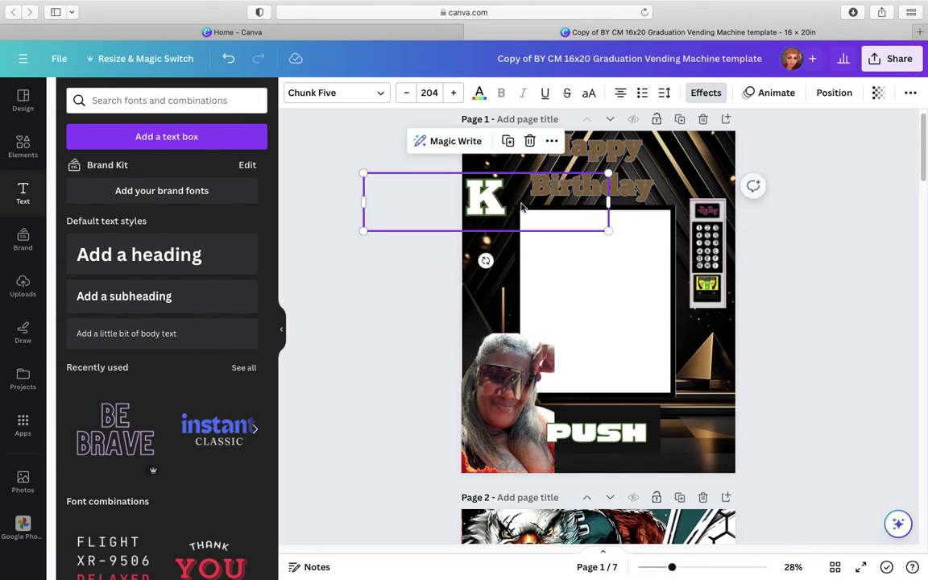
{"action": "right_click", "coordinate": [514, 213]}
{"action": "left_click", "coordinate": [506, 208]}
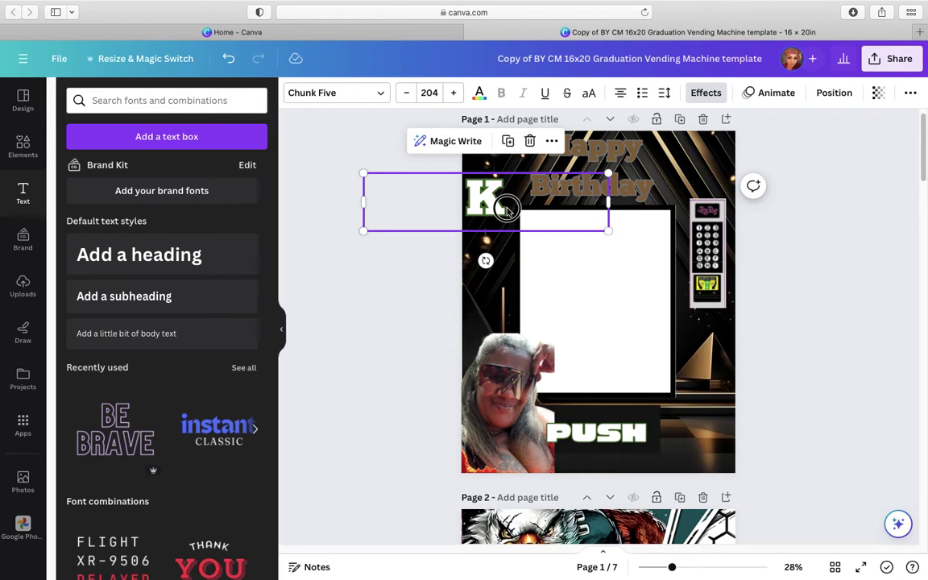
{"action": "left_click", "coordinate": [506, 208]}
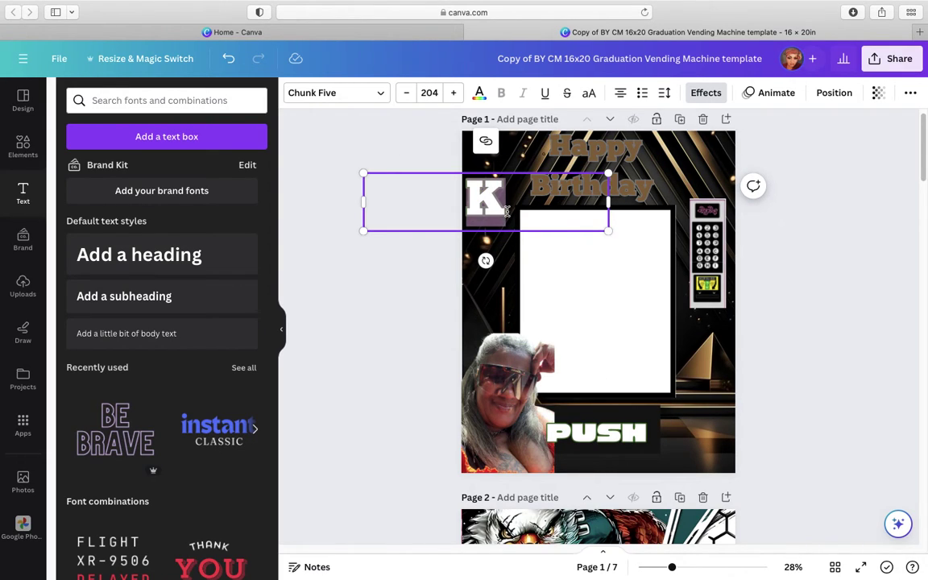
{"action": "type", "text": "M"}
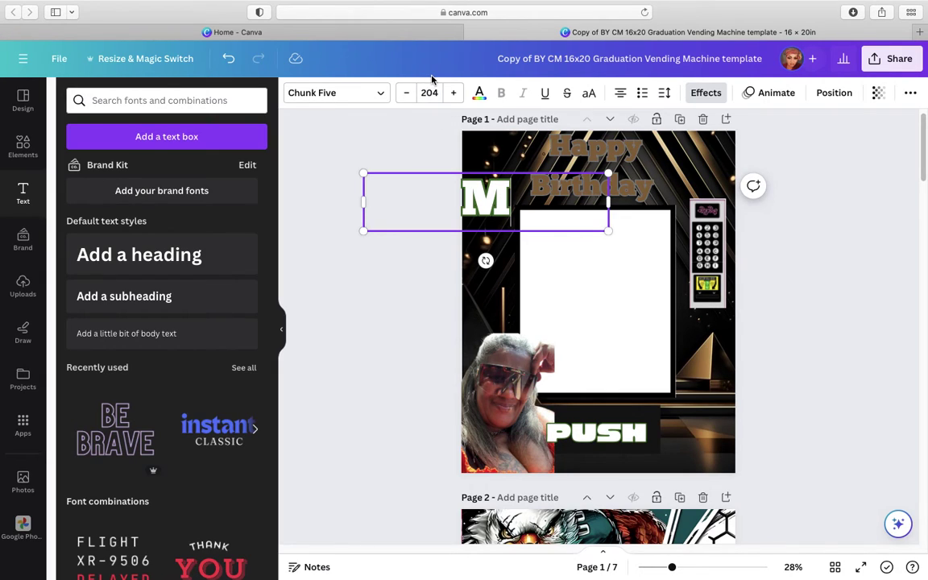
- Try the fonts Zico Display Inline, Gyanko, Shrikhand and Bodoni FLF on the M, and set it to Abril Fatface
{"action": "left_click", "coordinate": [380, 96]}
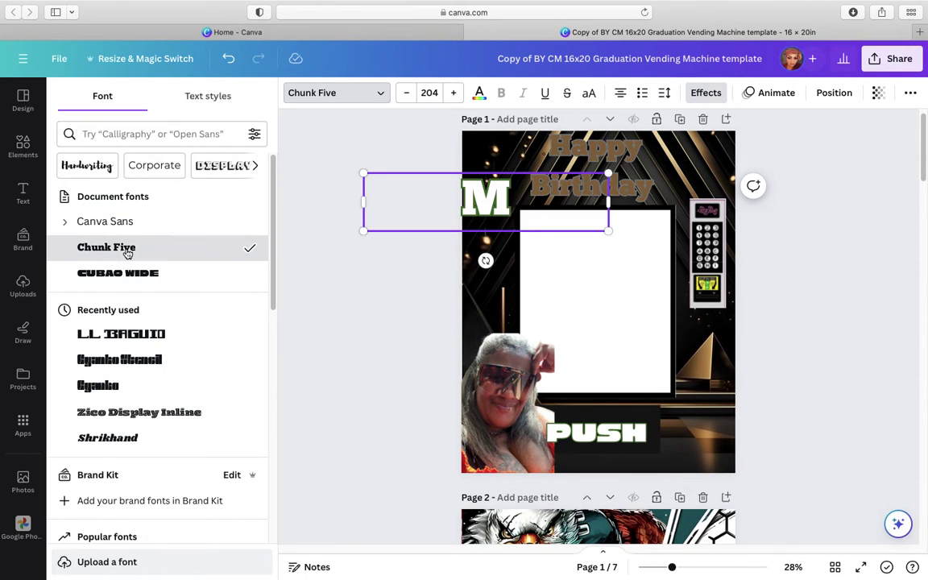
{"action": "left_click", "coordinate": [121, 250]}
{"action": "left_click", "coordinate": [119, 413]}
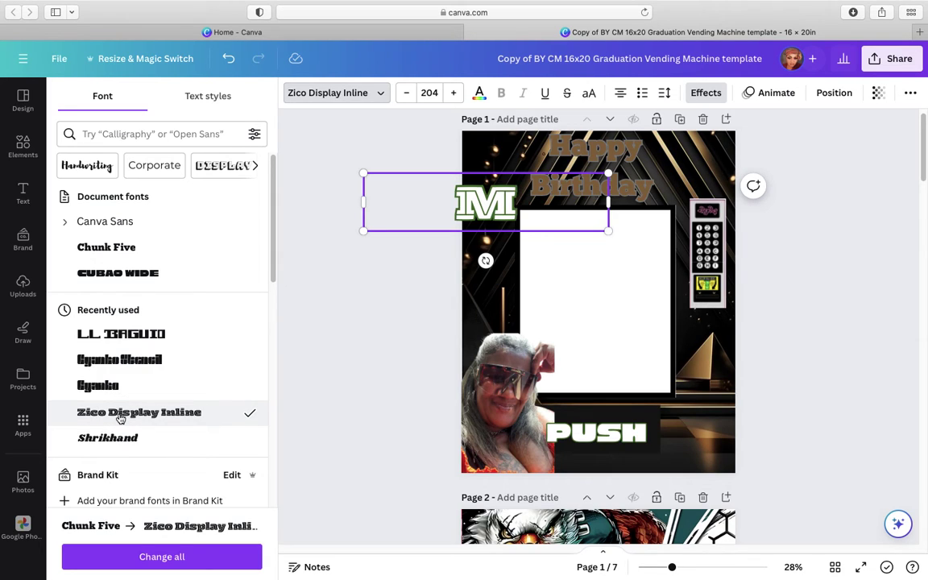
{"action": "left_click", "coordinate": [107, 387]}
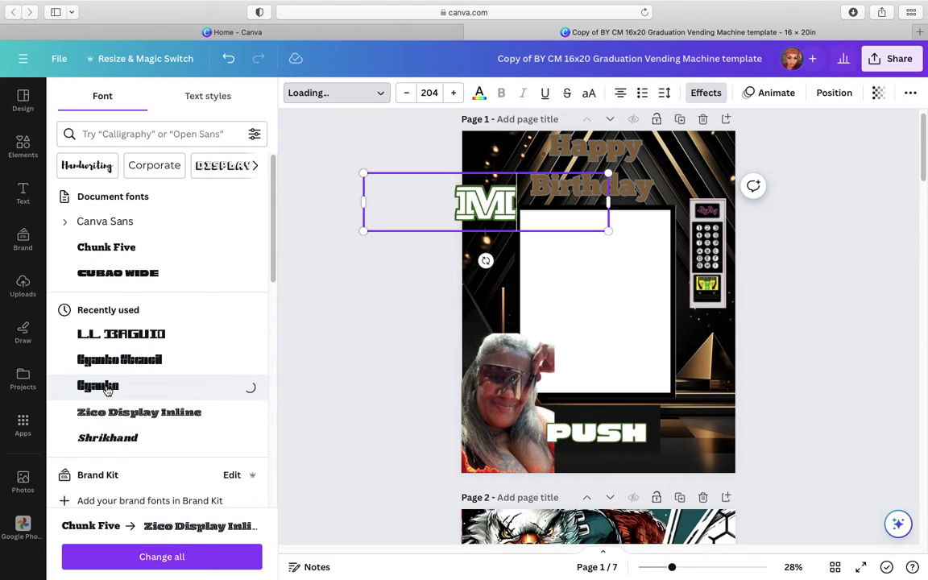
{"action": "scroll", "coordinate": [117, 386], "scroll_direction": "down", "scroll_amount": 3}
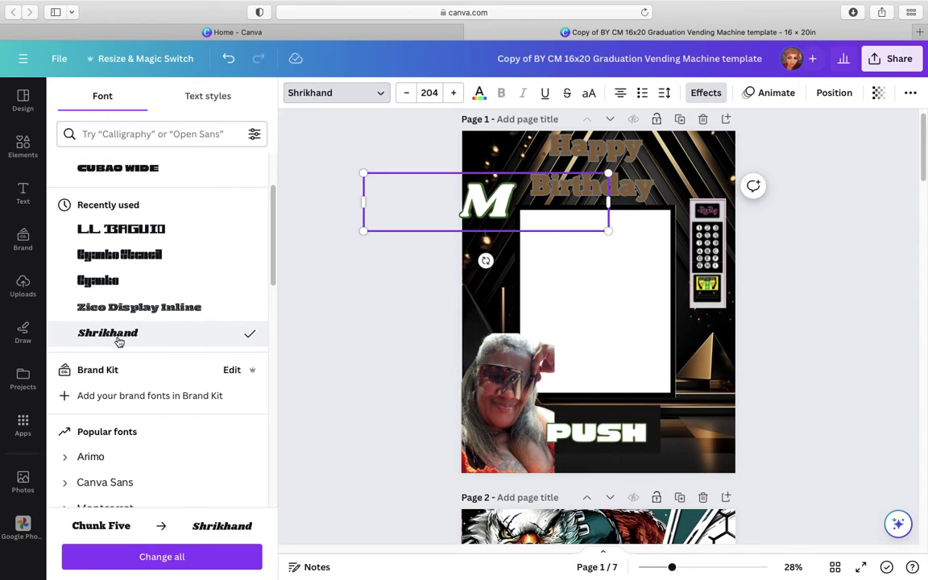
{"action": "scroll", "coordinate": [166, 385], "scroll_direction": "down", "scroll_amount": 8}
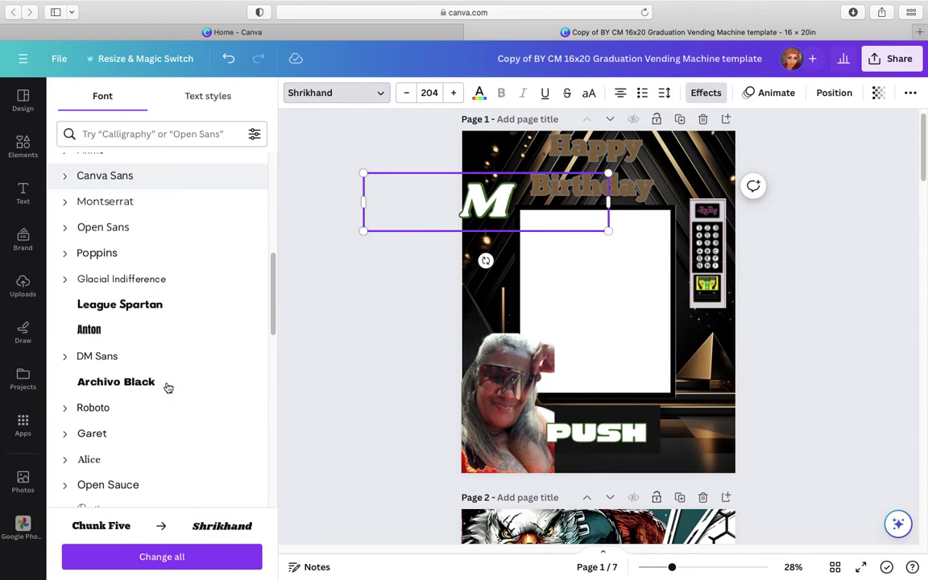
{"action": "scroll", "coordinate": [166, 385], "scroll_direction": "down", "scroll_amount": 7}
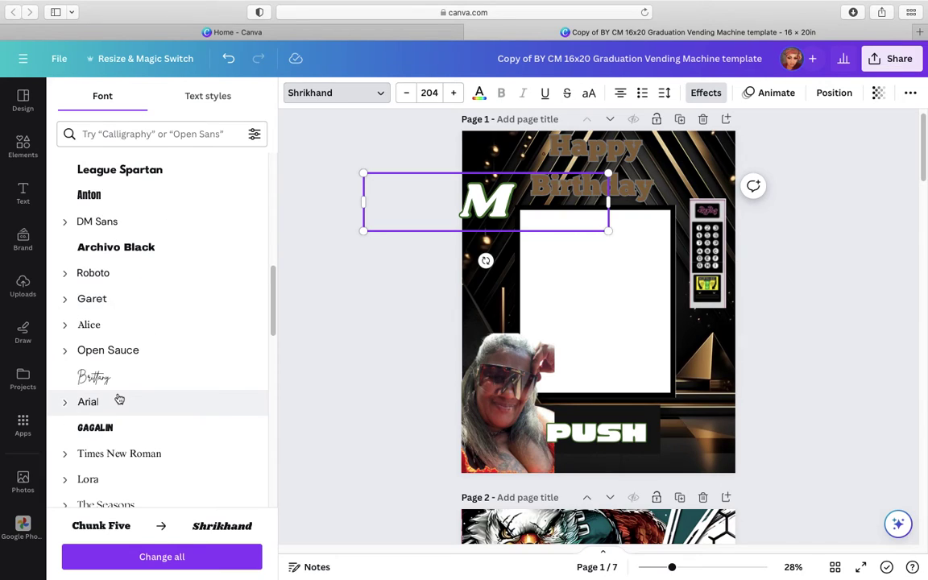
{"action": "scroll", "coordinate": [183, 399], "scroll_direction": "down", "scroll_amount": 4}
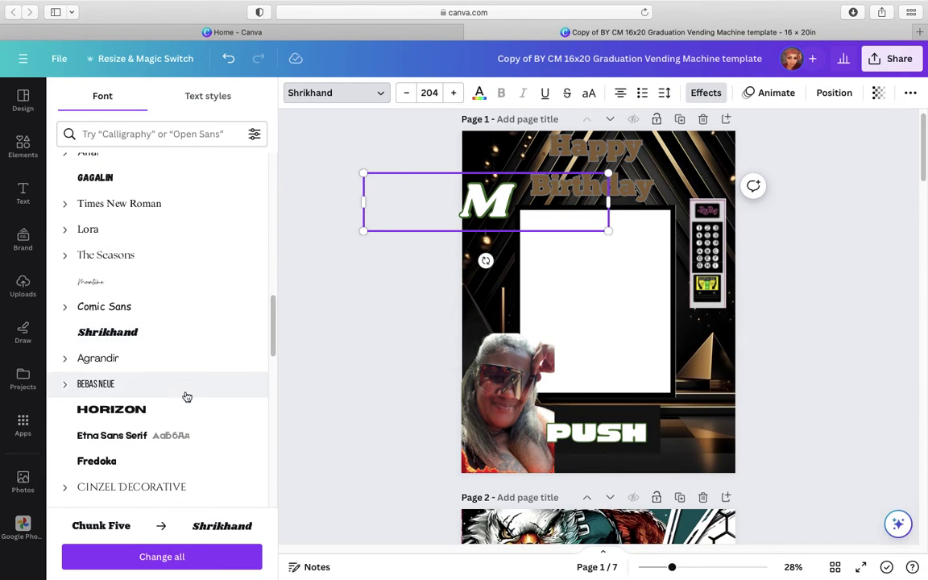
{"action": "scroll", "coordinate": [183, 399], "scroll_direction": "down", "scroll_amount": 7}
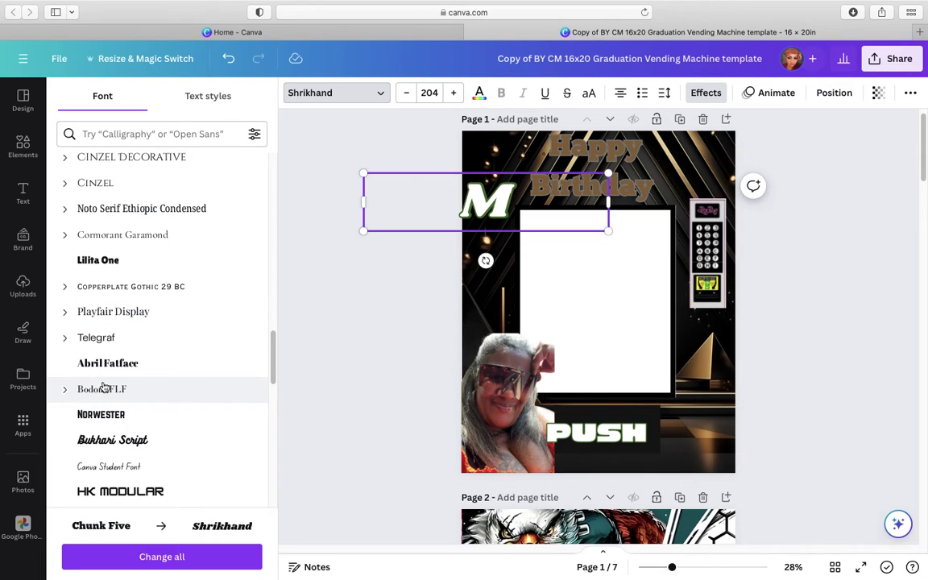
{"action": "left_click", "coordinate": [101, 391]}
{"action": "left_click", "coordinate": [263, 356]}
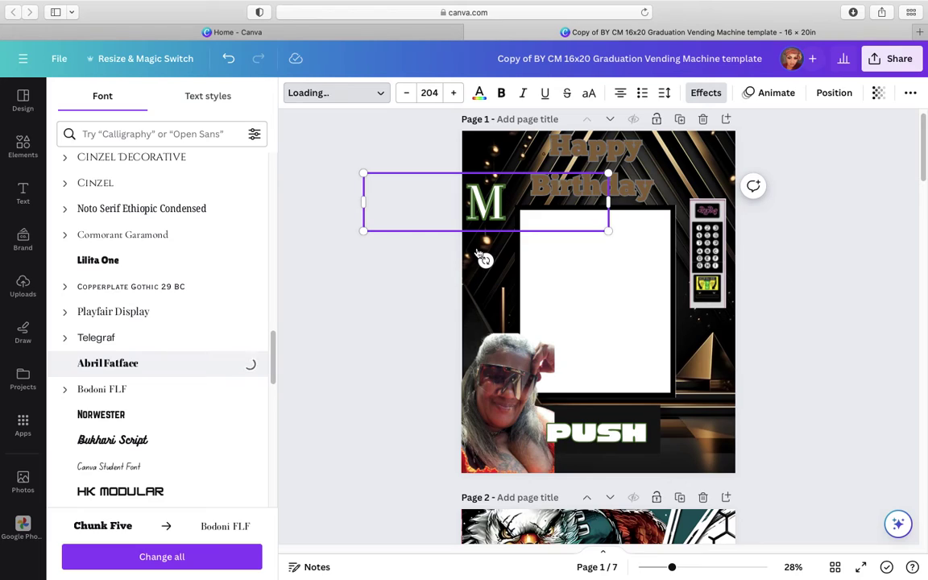
- Leave text editing of the M on page 1 and duplicate its text box
{"action": "right_click", "coordinate": [495, 208]}
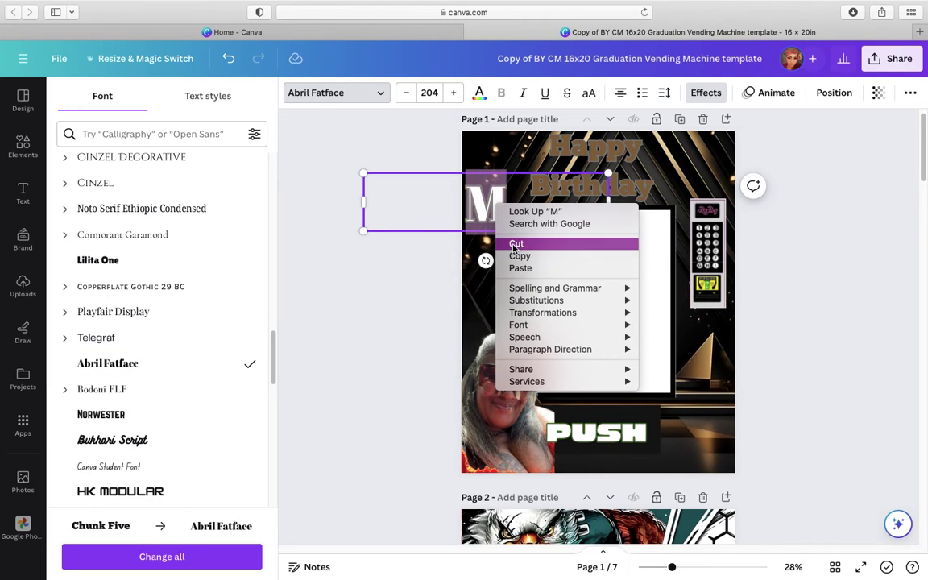
{"action": "left_click", "coordinate": [353, 320]}
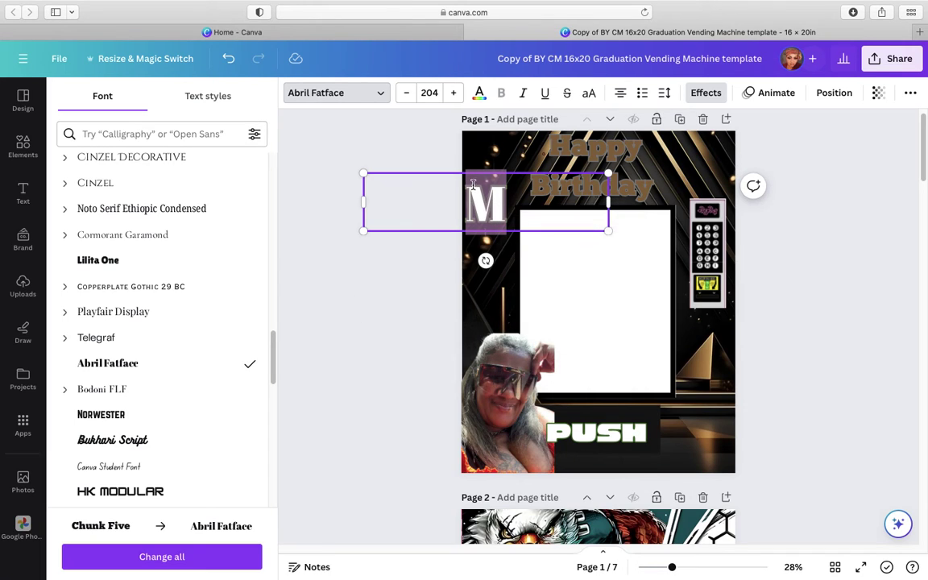
{"action": "key", "text": "Escape"}
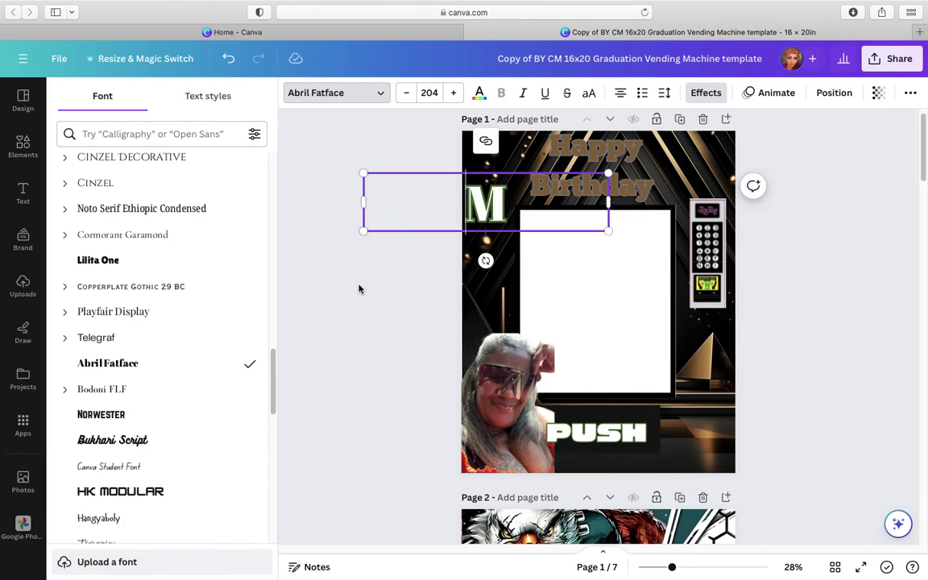
{"action": "left_click", "coordinate": [389, 319]}
{"action": "left_click", "coordinate": [500, 203]}
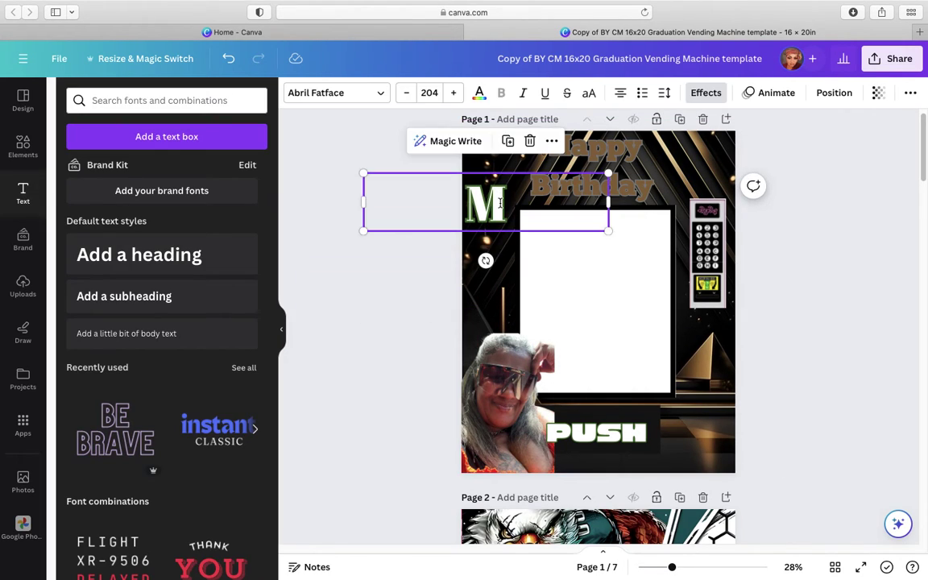
{"action": "left_click", "coordinate": [508, 141]}
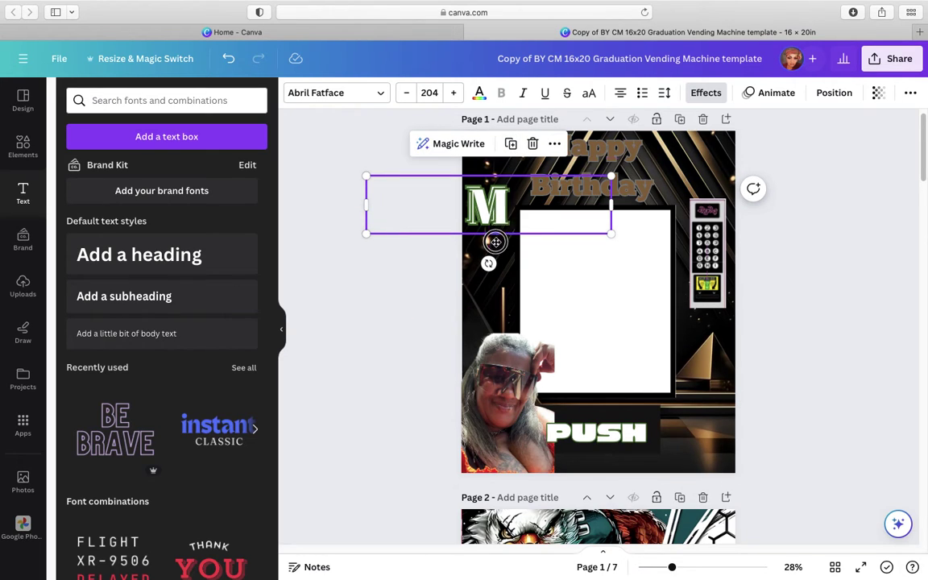
- Separate the two M letters on page 1, shrink the upper one to size 154 and place it beside the Birthday text
{"action": "left_click_drag", "start_coordinate": [490, 178], "coordinate": [510, 199]}
{"action": "left_click", "coordinate": [354, 176]}
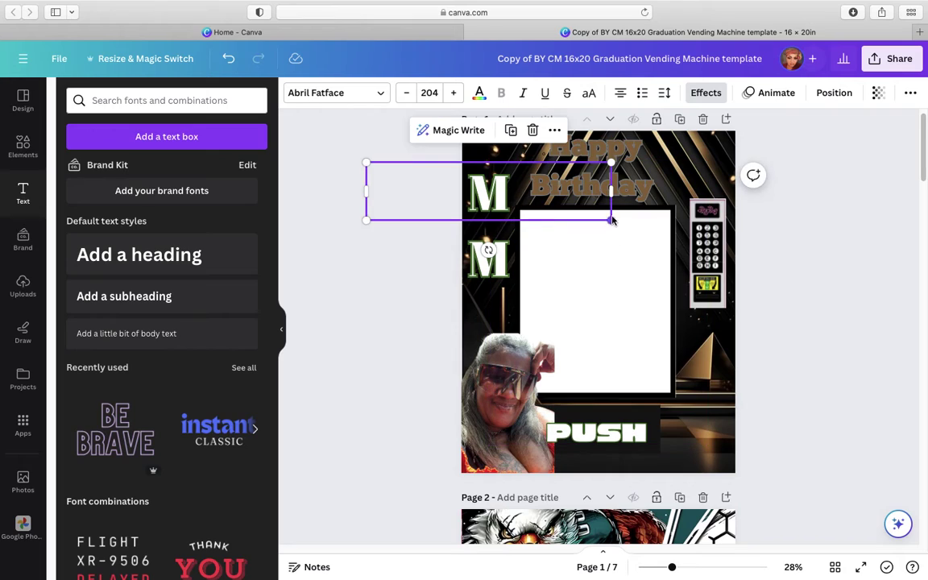
{"action": "left_click_drag", "start_coordinate": [610, 219], "coordinate": [550, 206]}
{"action": "left_click_drag", "start_coordinate": [501, 189], "coordinate": [526, 199]}
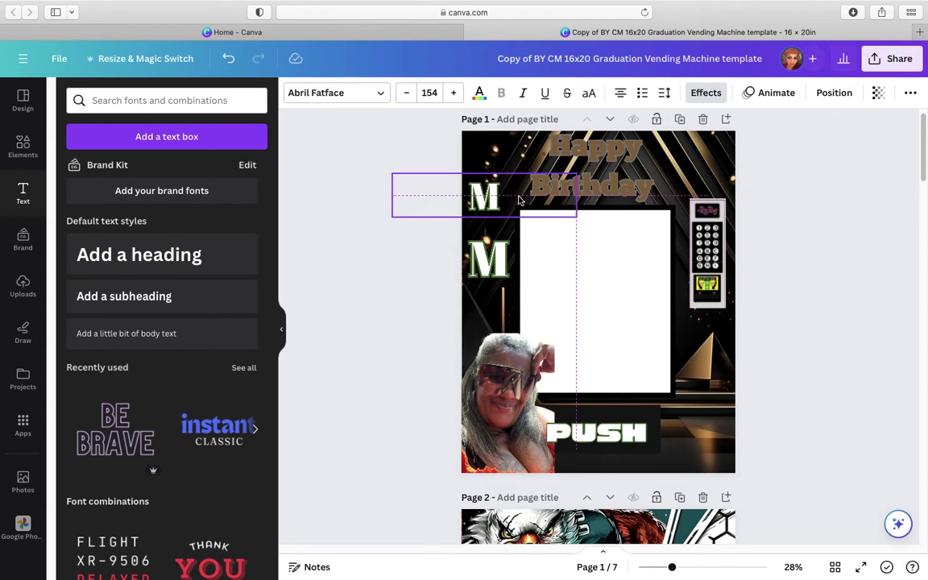
- Change the lower M on page 1 to I, shrink it to size 154 and place it directly under the M
{"action": "left_click", "coordinate": [411, 314]}
{"action": "left_click", "coordinate": [505, 266]}
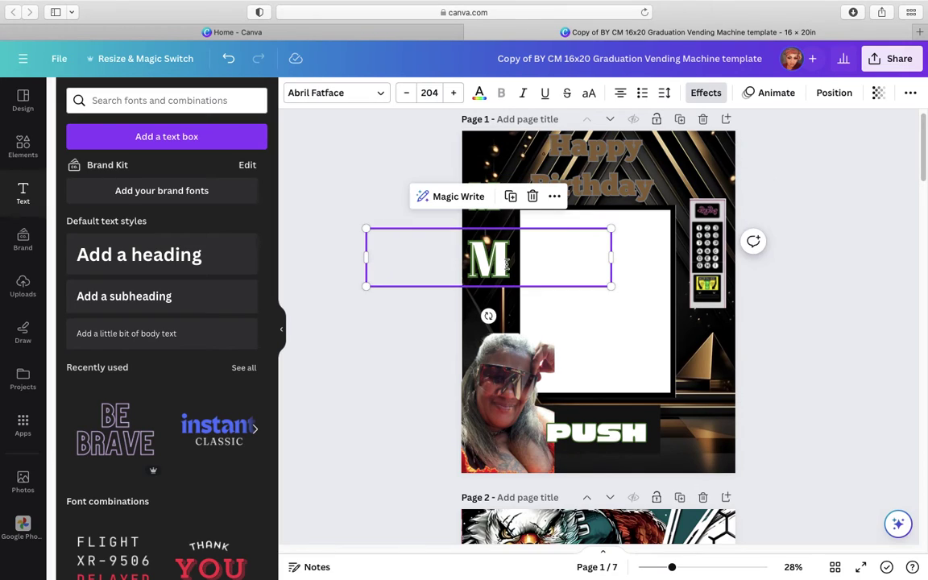
{"action": "double_click", "coordinate": [509, 261]}
{"action": "key", "text": "BackSpace"}
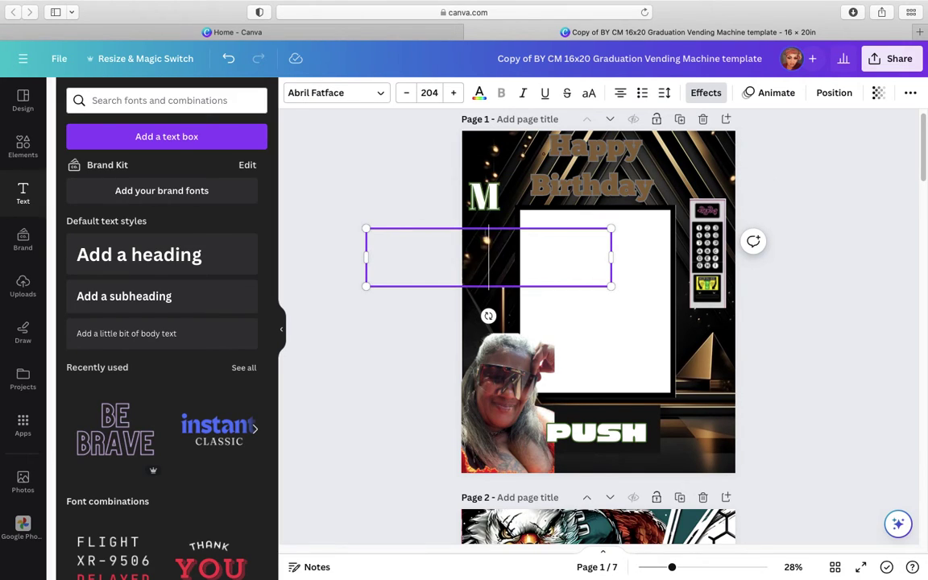
{"action": "type", "text": "I"}
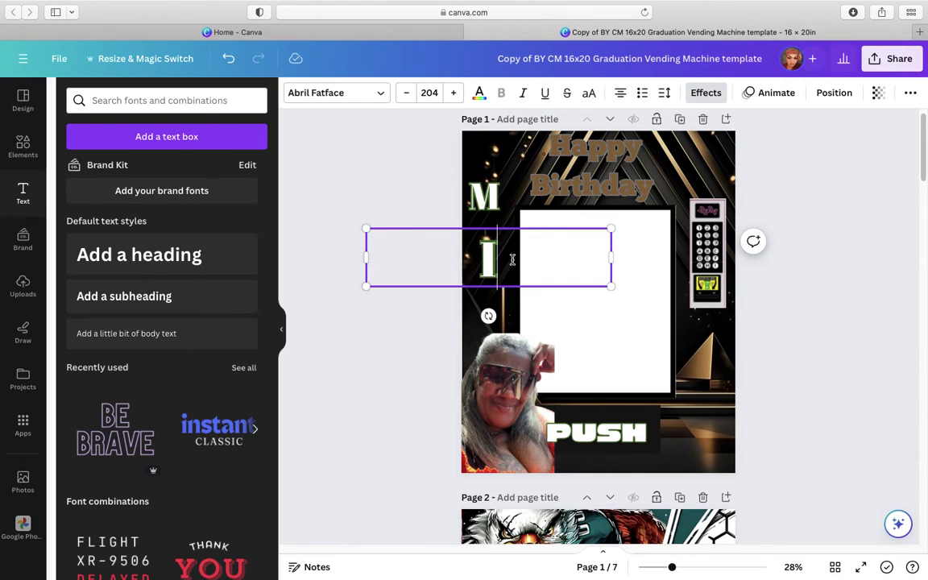
{"action": "left_click_drag", "start_coordinate": [611, 289], "coordinate": [550, 272]}
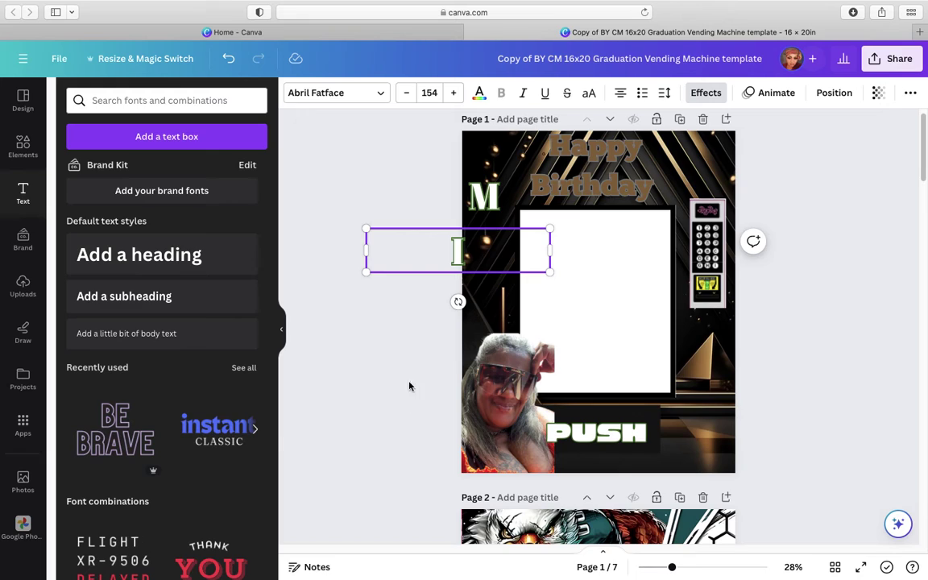
{"action": "left_click_drag", "start_coordinate": [480, 255], "coordinate": [506, 239]}
{"action": "left_click", "coordinate": [344, 384]}
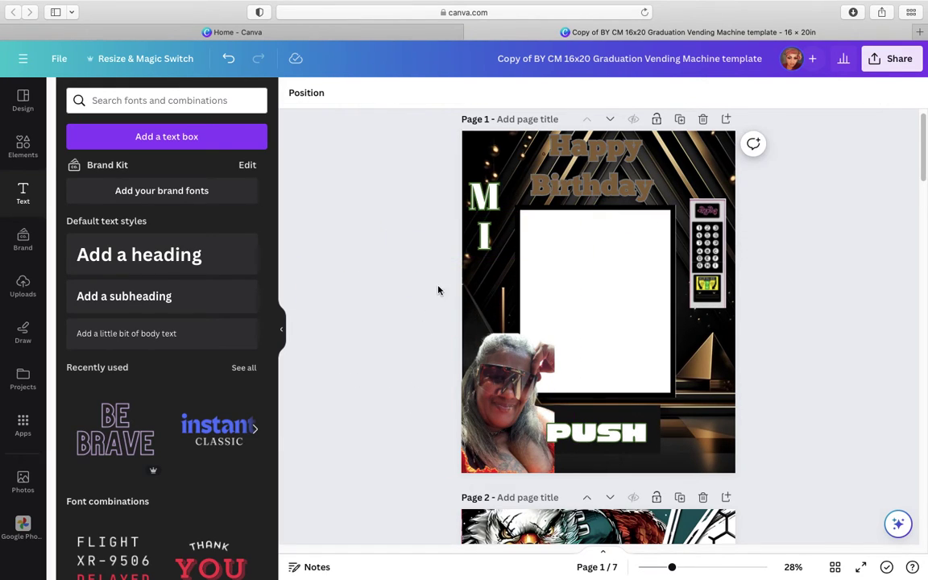
- Duplicate the I on page 1 and place the copy below it in the vertical column
{"action": "left_click", "coordinate": [476, 246]}
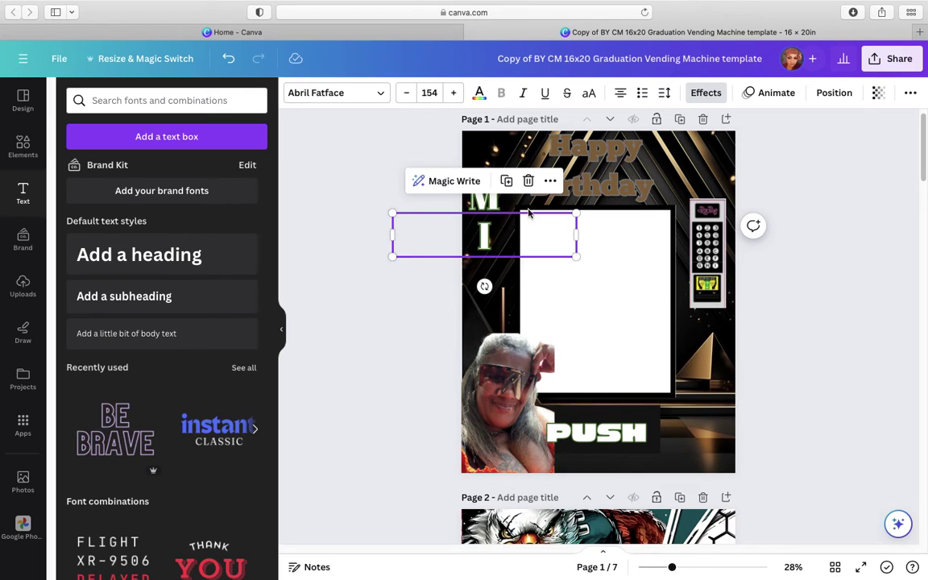
{"action": "left_click_drag", "start_coordinate": [511, 227], "coordinate": [514, 229]}
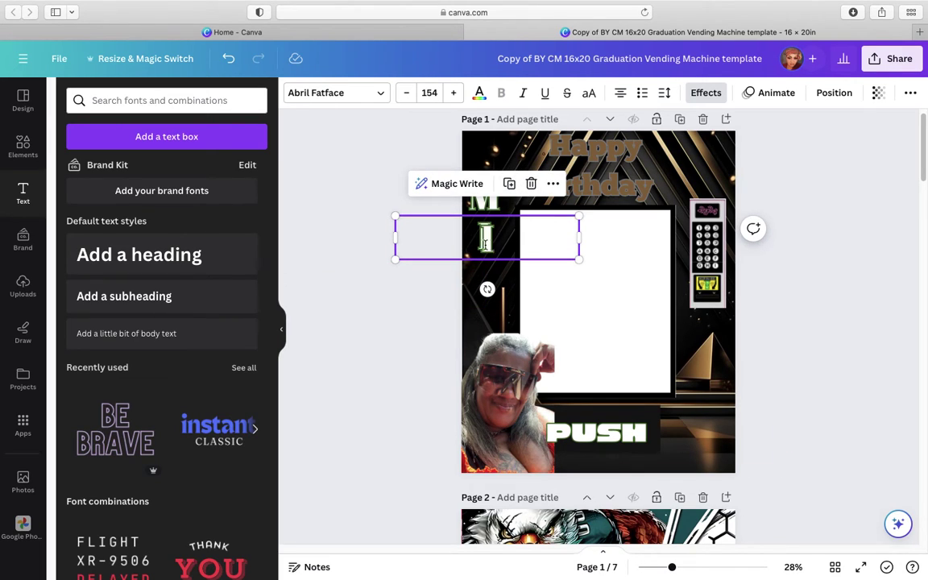
{"action": "left_click_drag", "start_coordinate": [485, 239], "coordinate": [483, 271]}
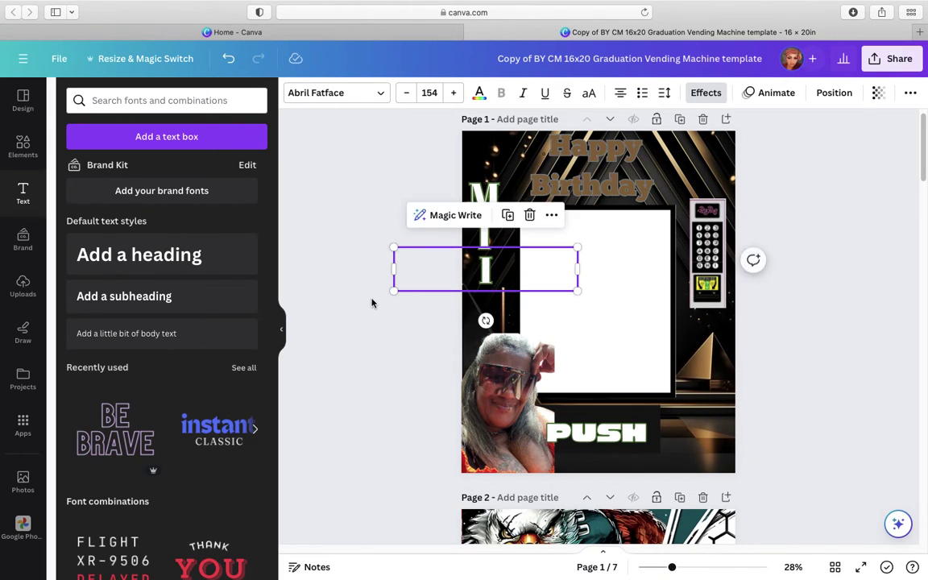
{"action": "left_click", "coordinate": [387, 307]}
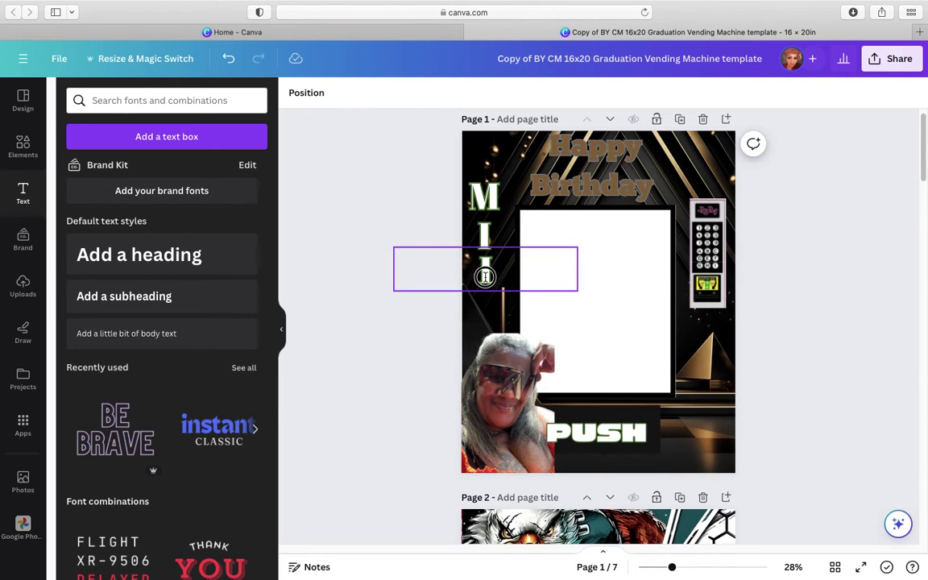
- Move both I letters off the left edge of page 1 and raise the M to beside the Happy Birthday heading
{"action": "left_click_drag", "start_coordinate": [485, 276], "coordinate": [396, 274]}
{"action": "left_click", "coordinate": [444, 238]}
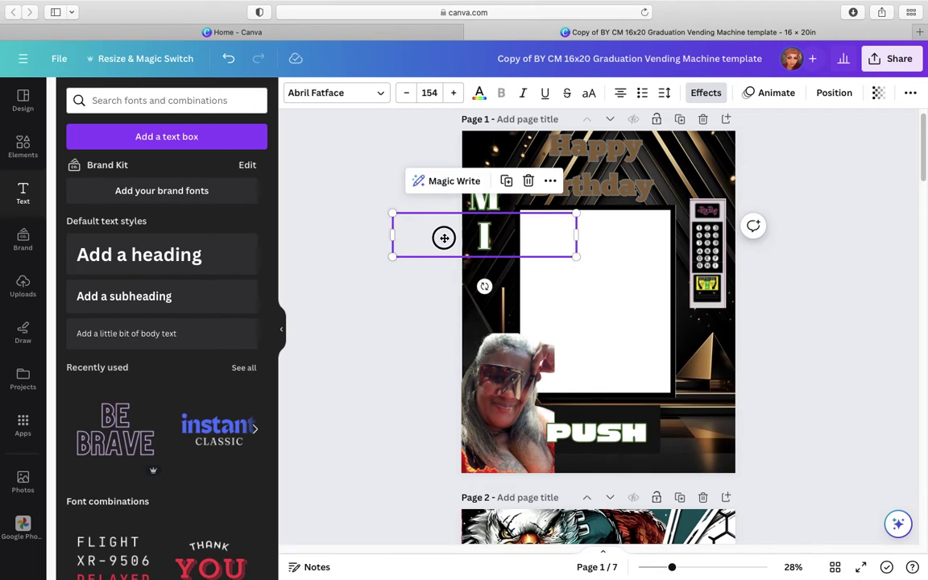
{"action": "left_click_drag", "start_coordinate": [444, 238], "coordinate": [381, 240]}
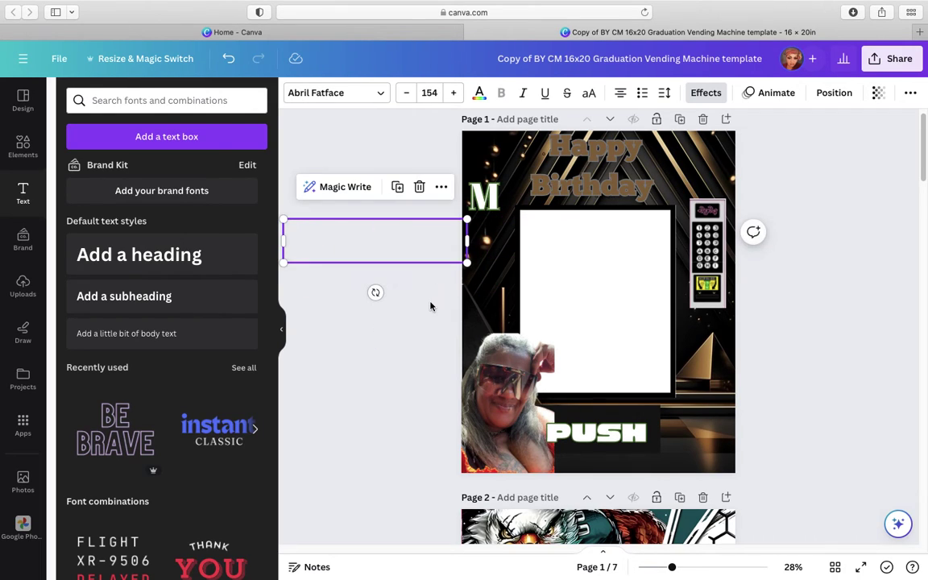
{"action": "left_click", "coordinate": [501, 210]}
{"action": "left_click_drag", "start_coordinate": [501, 211], "coordinate": [504, 177]}
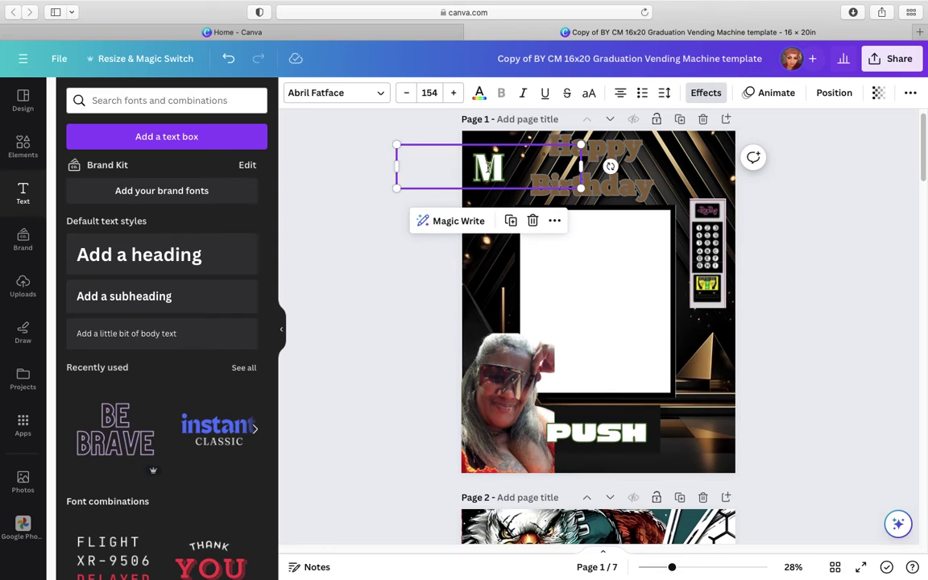
- Duplicate the M on page 1, place the copy below it and change the copy to a capital I
{"action": "key", "text": "super+d"}
{"action": "left_click_drag", "start_coordinate": [488, 167], "coordinate": [505, 224]}
{"action": "double_click", "coordinate": [505, 220]}
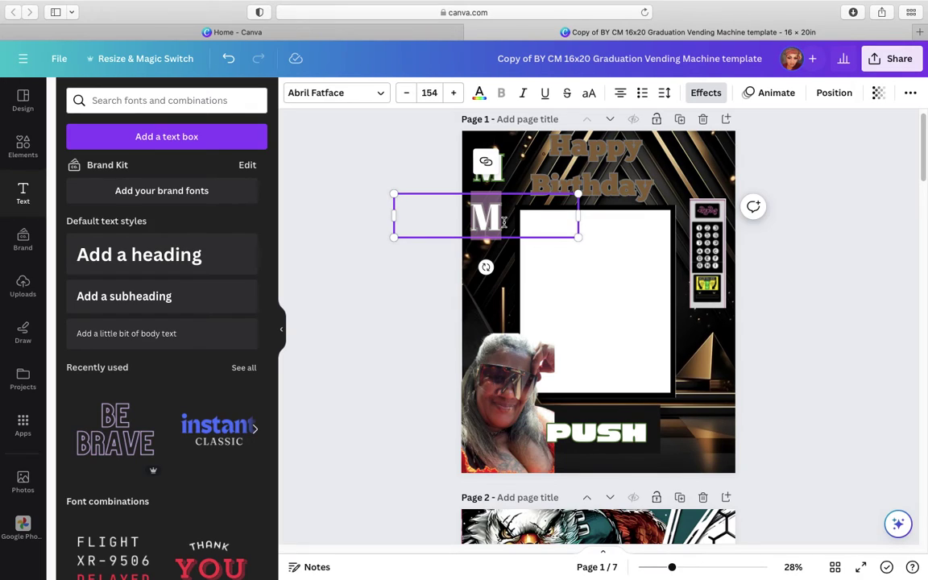
{"action": "key", "text": "BackSpace"}
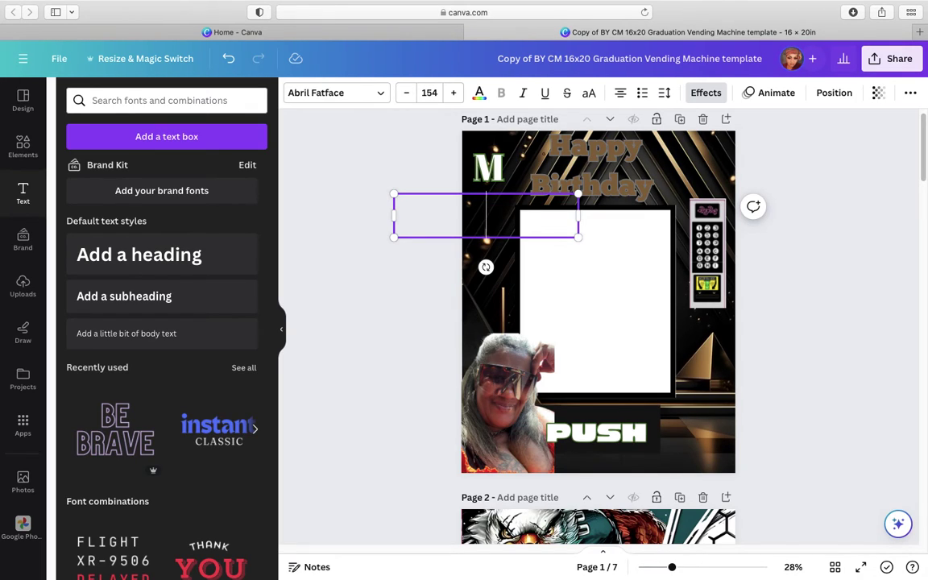
{"action": "type", "text": "i"}
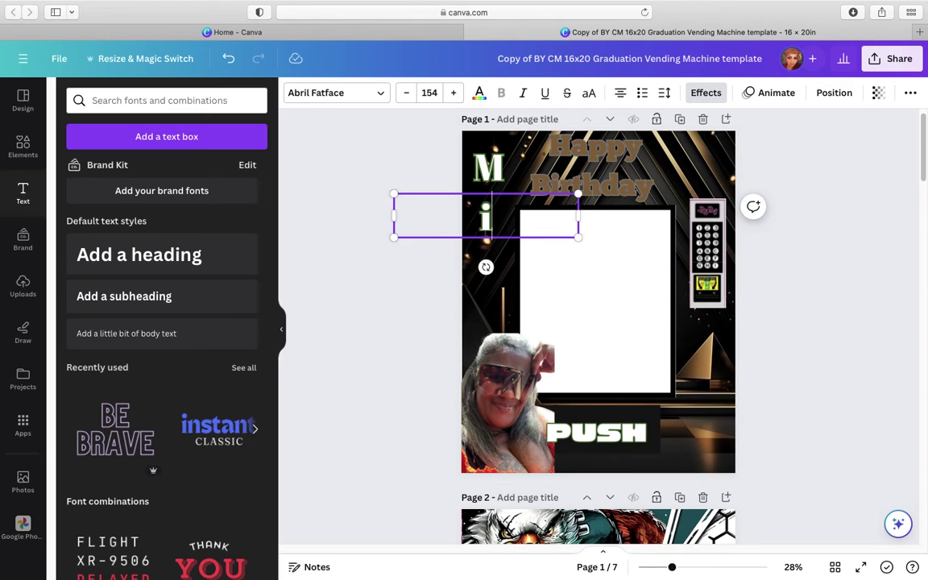
{"action": "right_click", "coordinate": [498, 228]}
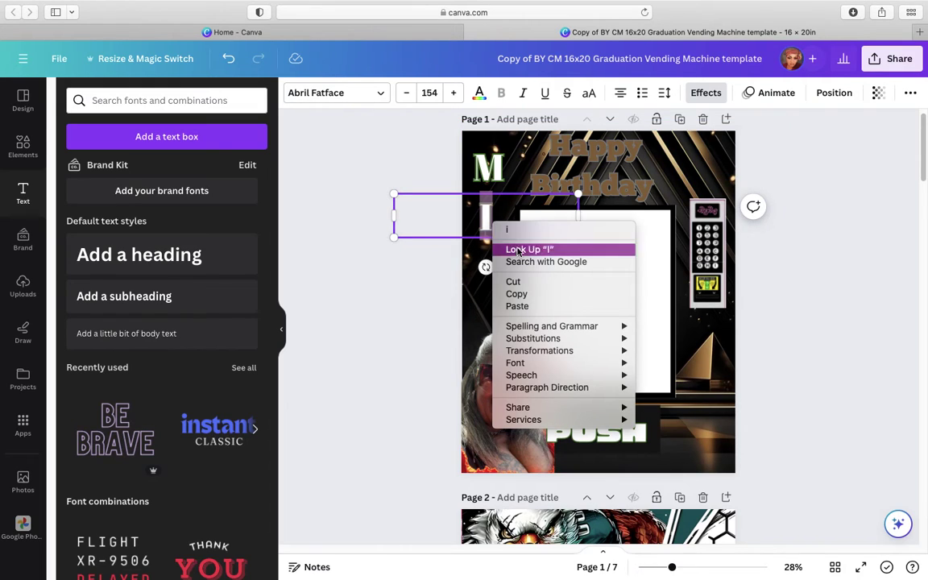
{"action": "left_click", "coordinate": [488, 215]}
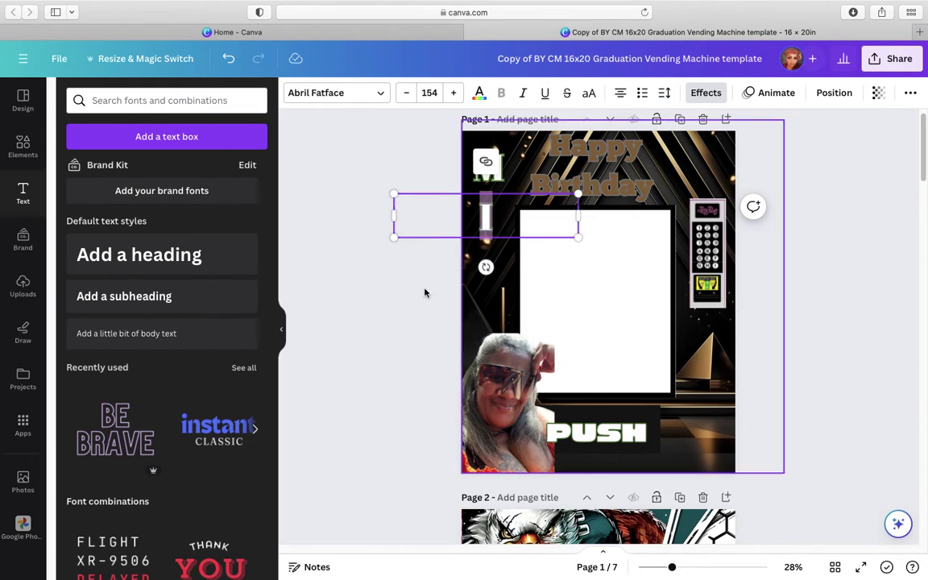
{"action": "left_click", "coordinate": [391, 287]}
- Duplicate the new I under the M and place the copy beneath it as the third letter
{"action": "left_click", "coordinate": [494, 217]}
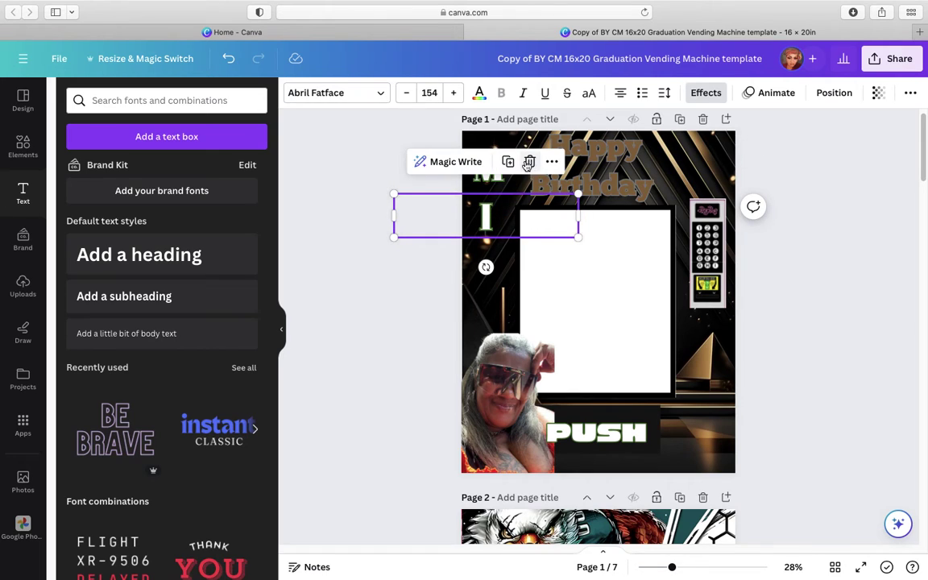
{"action": "key", "text": "shift+Right"}
{"action": "key", "text": "shift+Down"}
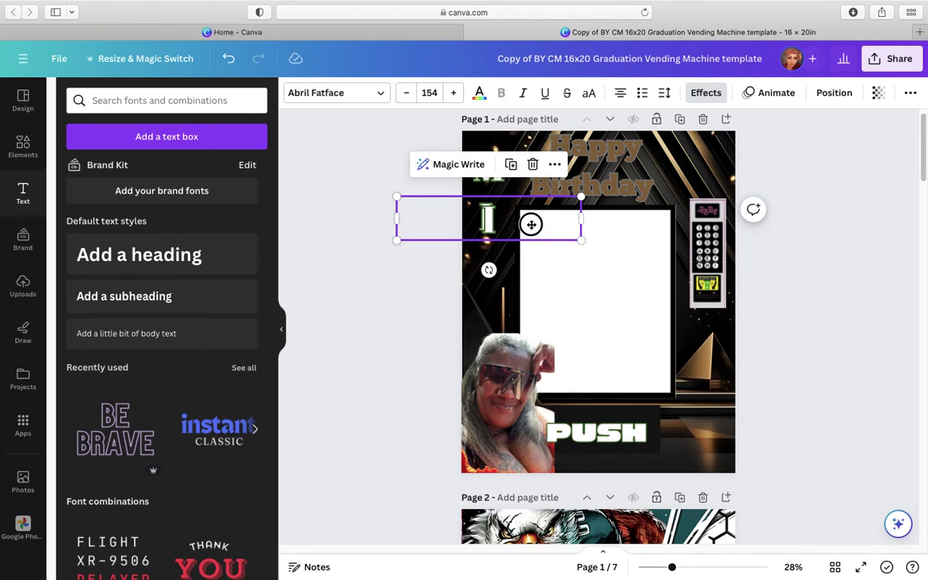
{"action": "left_click_drag", "start_coordinate": [530, 222], "coordinate": [527, 262]}
{"action": "left_click", "coordinate": [410, 165]}
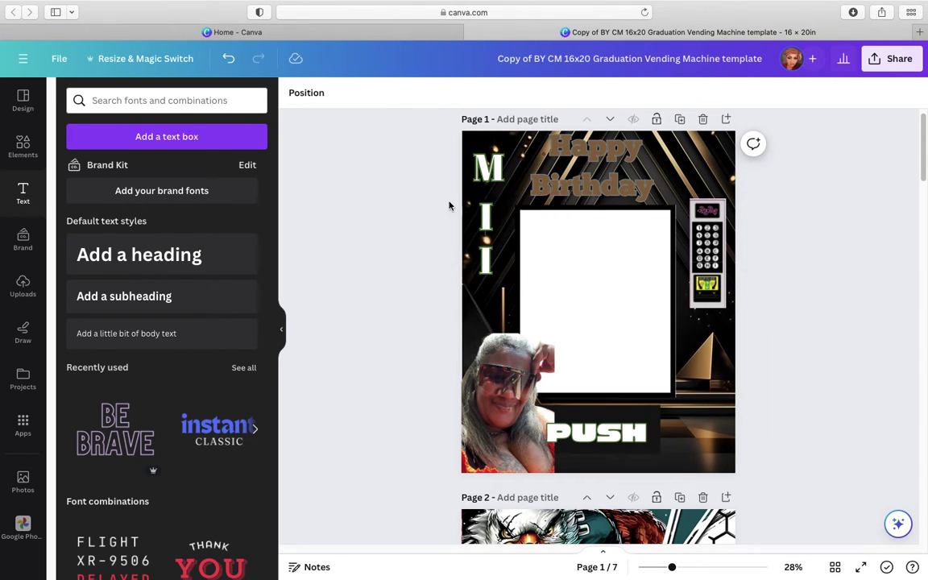
- Tighten the spacing of the two I letters and align them under the M on page 1
{"action": "left_click_drag", "start_coordinate": [486, 213], "coordinate": [487, 204]}
{"action": "mouse_move", "coordinate": [486, 244]}
{"action": "left_mouse_down"}
{"action": "mouse_move", "coordinate": [479, 252]}
{"action": "mouse_move", "coordinate": [489, 244]}
{"action": "left_mouse_up"}
{"action": "left_click", "coordinate": [486, 259]}
{"action": "left_click_drag", "start_coordinate": [446, 156], "coordinate": [495, 281]}
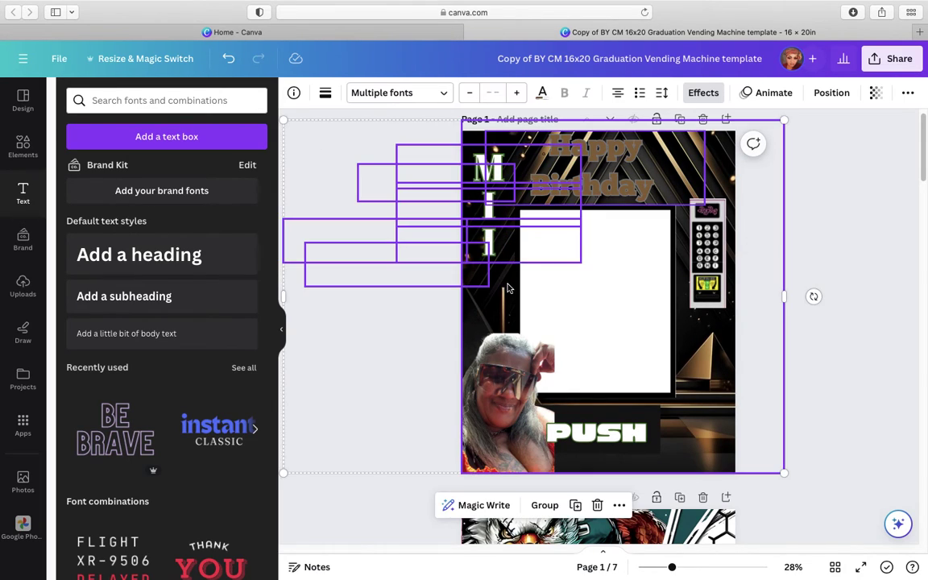
{"action": "left_click", "coordinate": [319, 289]}
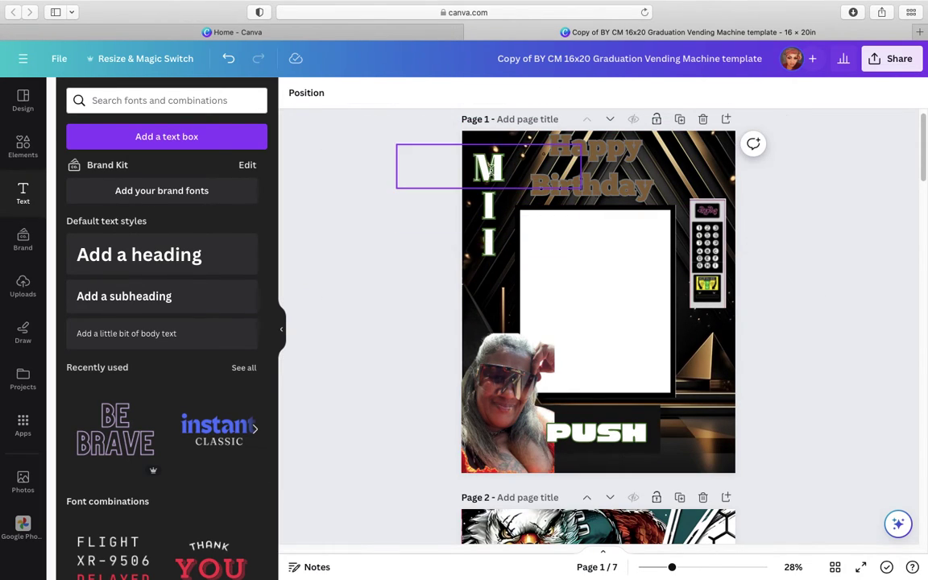
- Shrink the M on page 1 to size 132 and the I below it to 134, and recenter that I under the M
{"action": "left_click", "coordinate": [443, 155]}
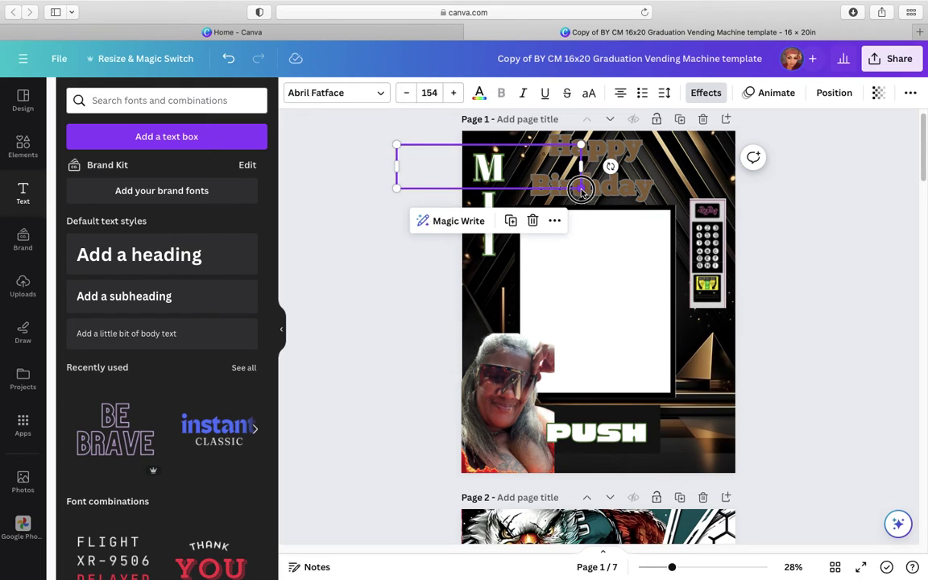
{"action": "left_click_drag", "start_coordinate": [580, 188], "coordinate": [597, 175]}
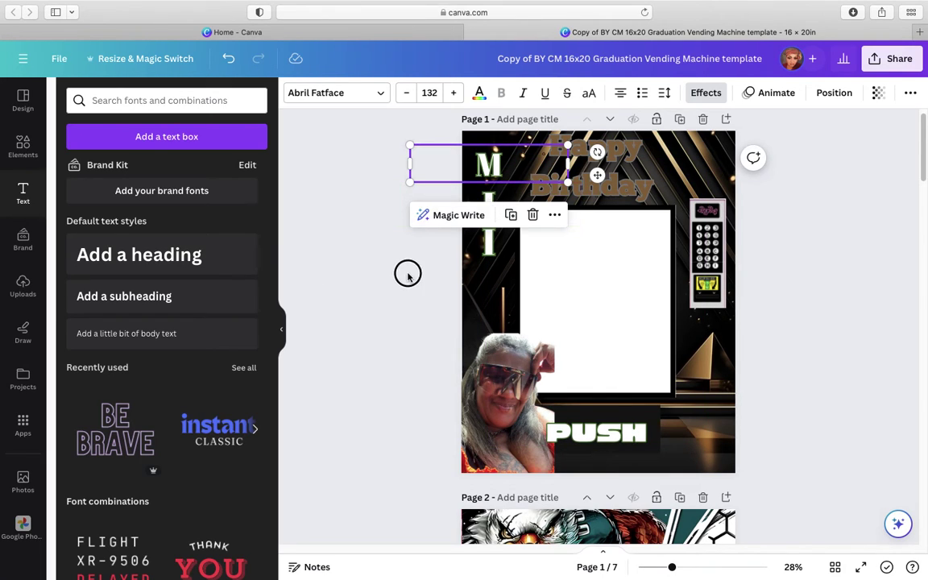
{"action": "mouse_move", "coordinate": [488, 206]}
{"action": "left_mouse_down"}
{"action": "mouse_move", "coordinate": [474, 223]}
{"action": "mouse_move", "coordinate": [492, 208]}
{"action": "left_mouse_up"}
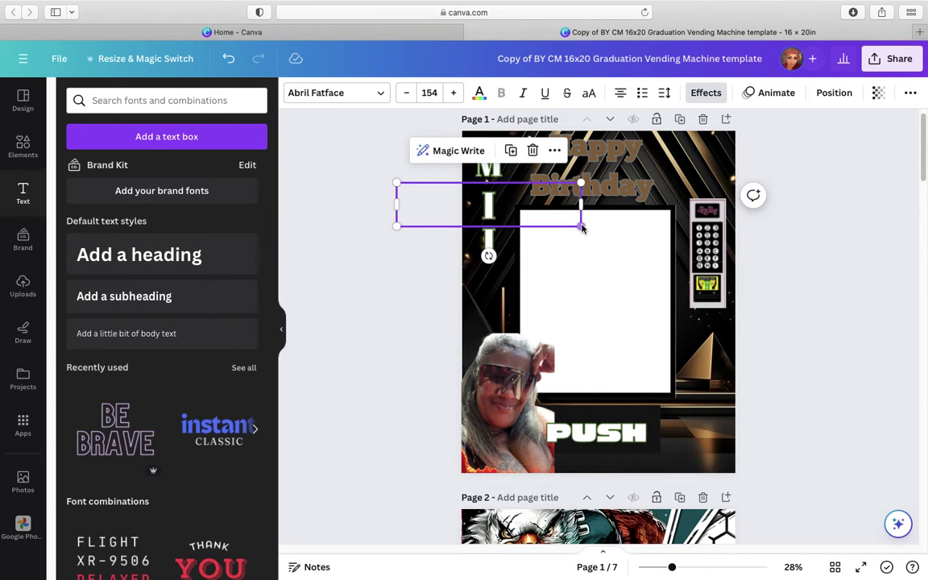
{"action": "left_click_drag", "start_coordinate": [582, 222], "coordinate": [555, 216]}
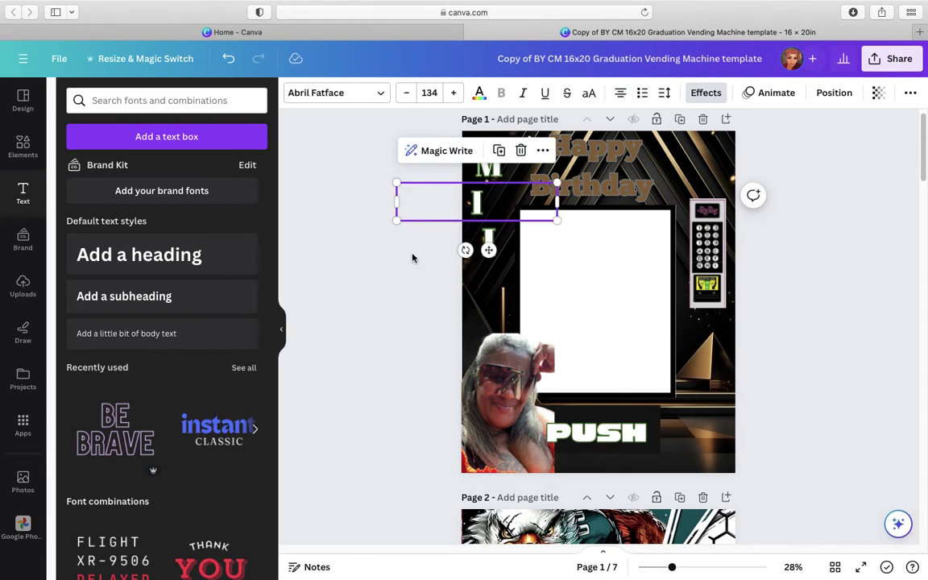
{"action": "left_click", "coordinate": [412, 257]}
{"action": "left_click", "coordinate": [484, 207]}
{"action": "left_click_drag", "start_coordinate": [484, 206], "coordinate": [489, 205]}
{"action": "left_click", "coordinate": [435, 257]}
- Move the lowest I on page 1 up closer to the I above it
{"action": "left_click", "coordinate": [498, 256]}
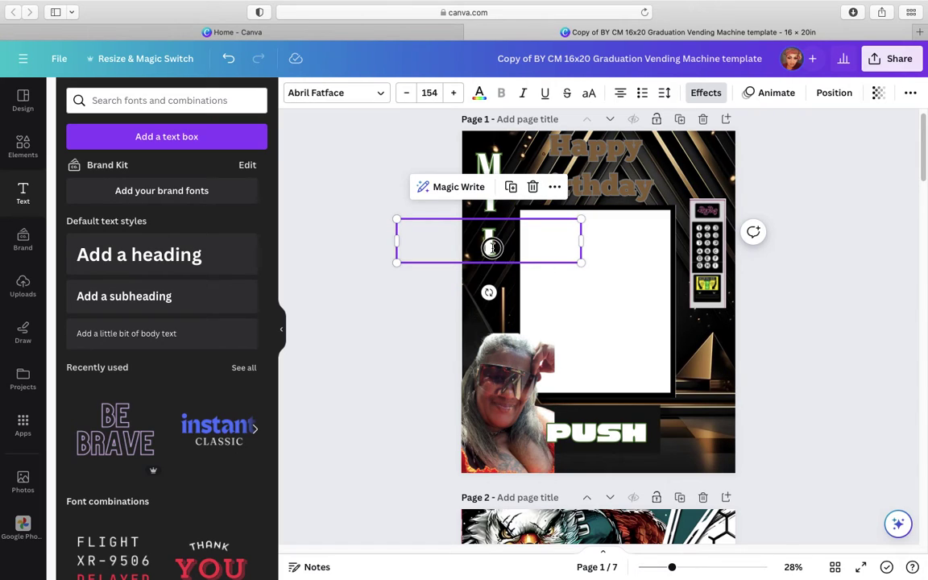
{"action": "left_click_drag", "start_coordinate": [492, 247], "coordinate": [492, 240]}
{"action": "left_click", "coordinate": [420, 297]}
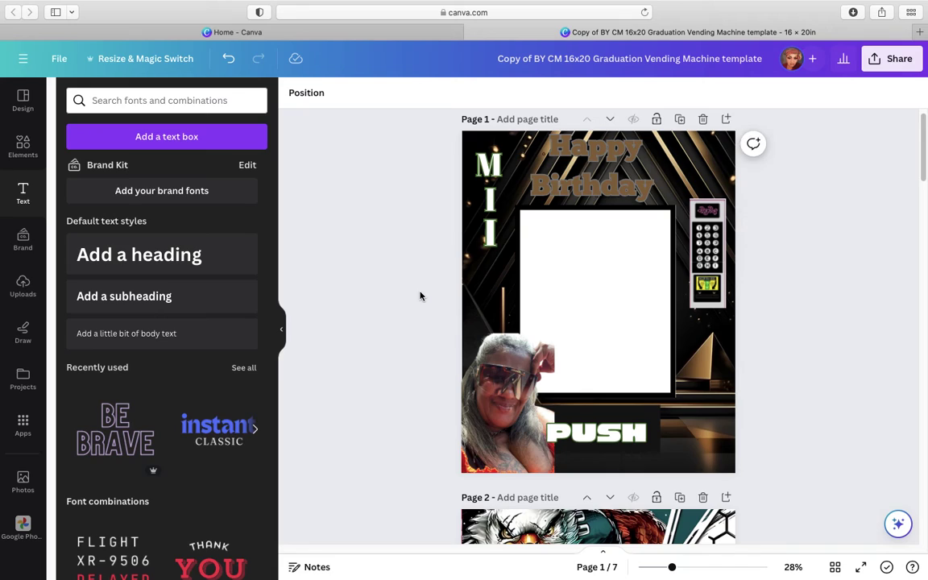
- Replace the lowest I in the vertical name on page 1 with an S
{"action": "left_click", "coordinate": [446, 211]}
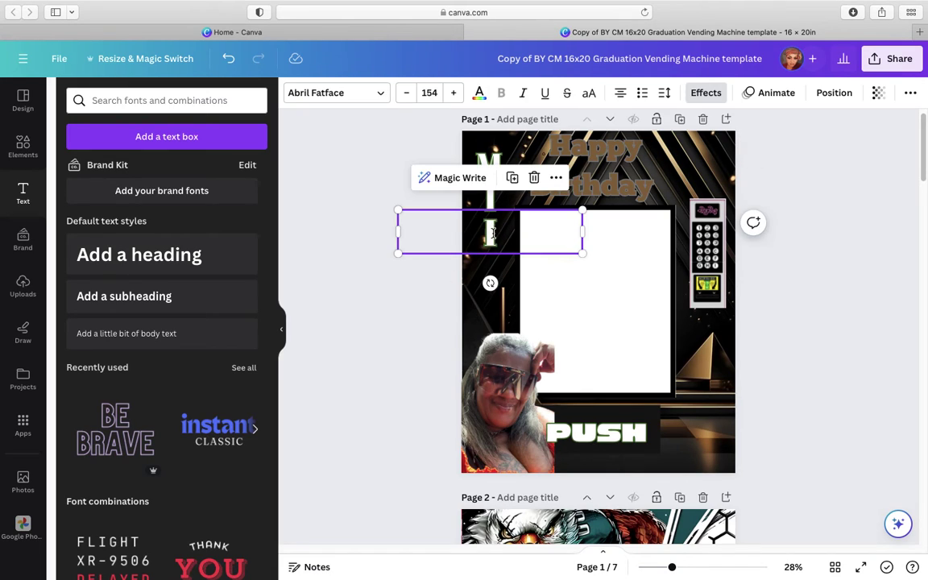
{"action": "double_click", "coordinate": [496, 233]}
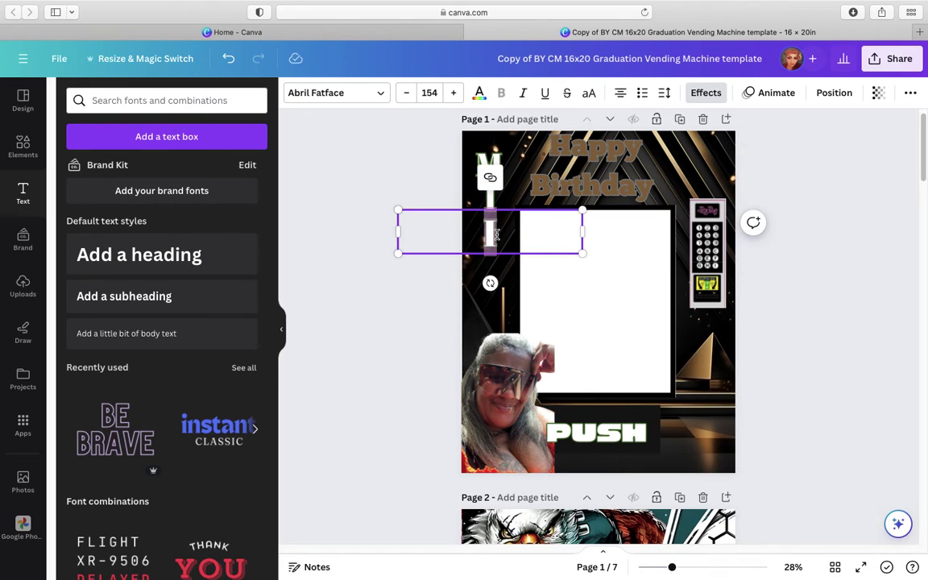
{"action": "type", "text": "IS"}
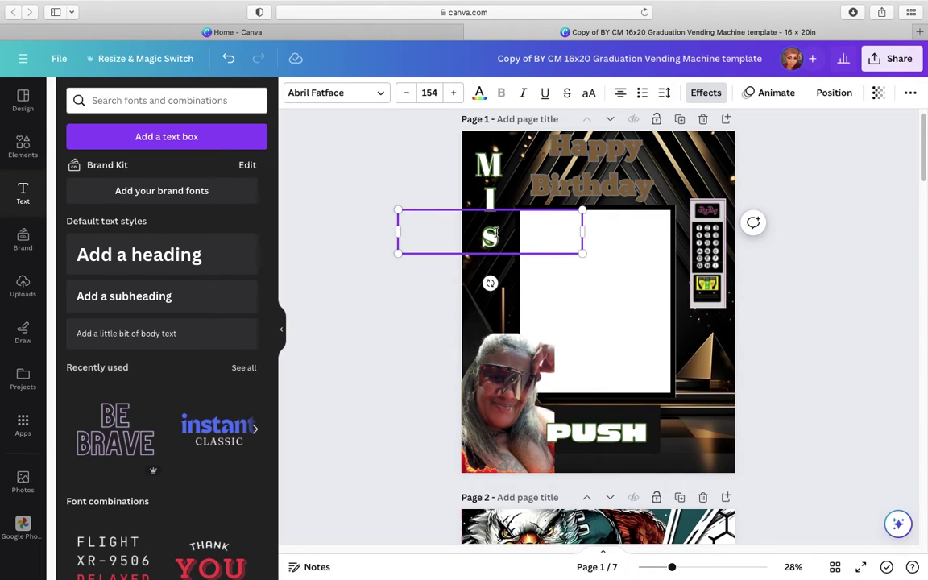
{"action": "right_click", "coordinate": [502, 243]}
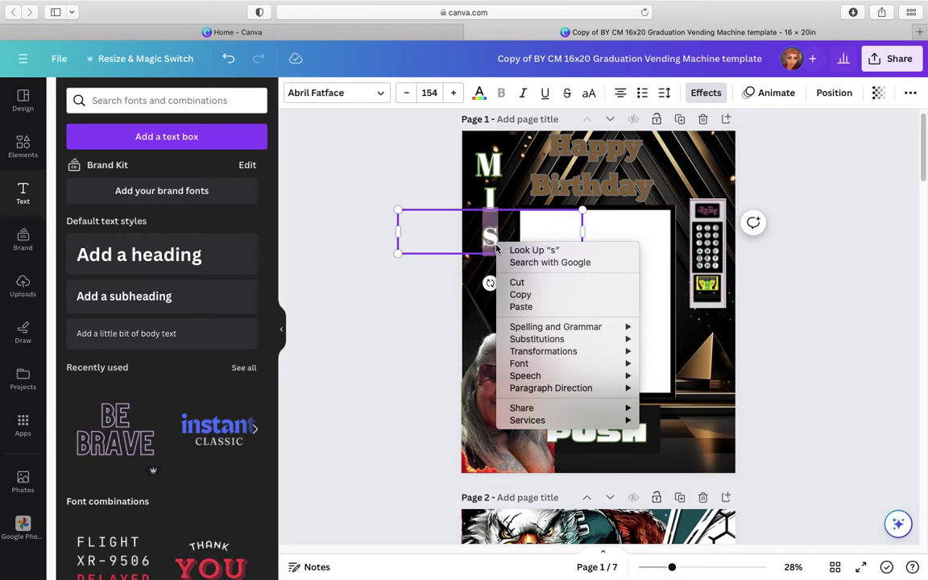
{"action": "left_click", "coordinate": [350, 223]}
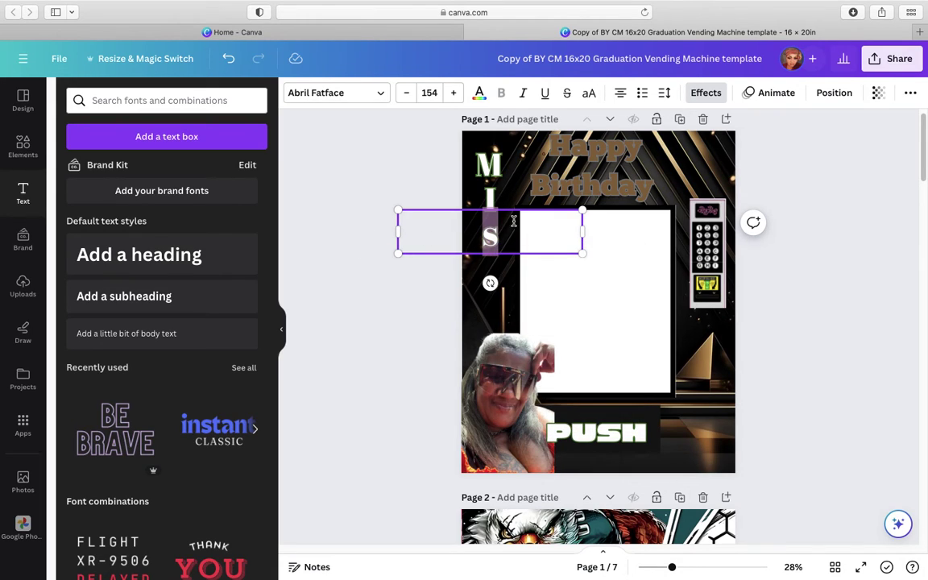
{"action": "left_click", "coordinate": [353, 363]}
- Duplicate the S on page 1 and place the copy directly beneath it as the fourth letter
{"action": "left_click", "coordinate": [427, 234]}
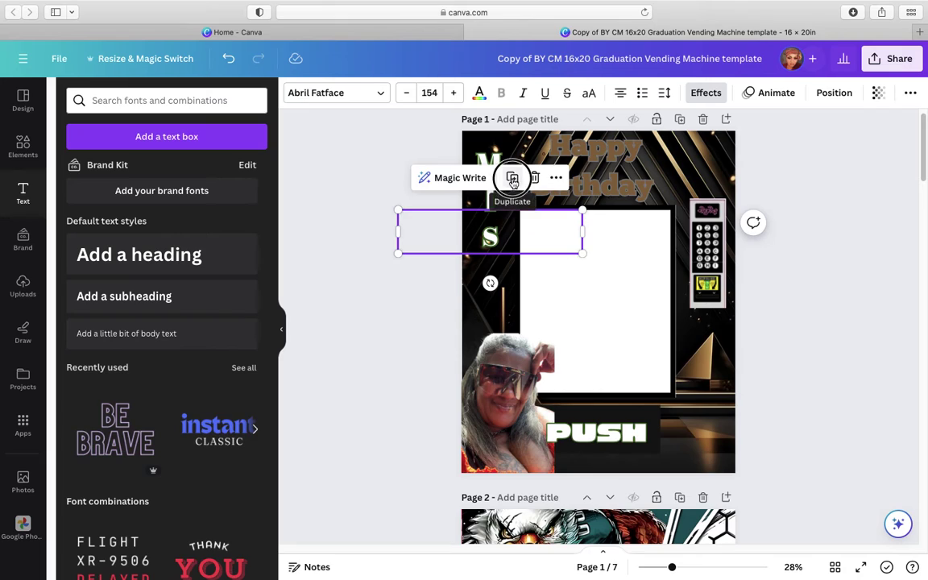
{"action": "left_click", "coordinate": [512, 179]}
{"action": "left_click_drag", "start_coordinate": [496, 244], "coordinate": [496, 275]}
{"action": "left_click", "coordinate": [396, 209]}
{"action": "left_click", "coordinate": [492, 245]}
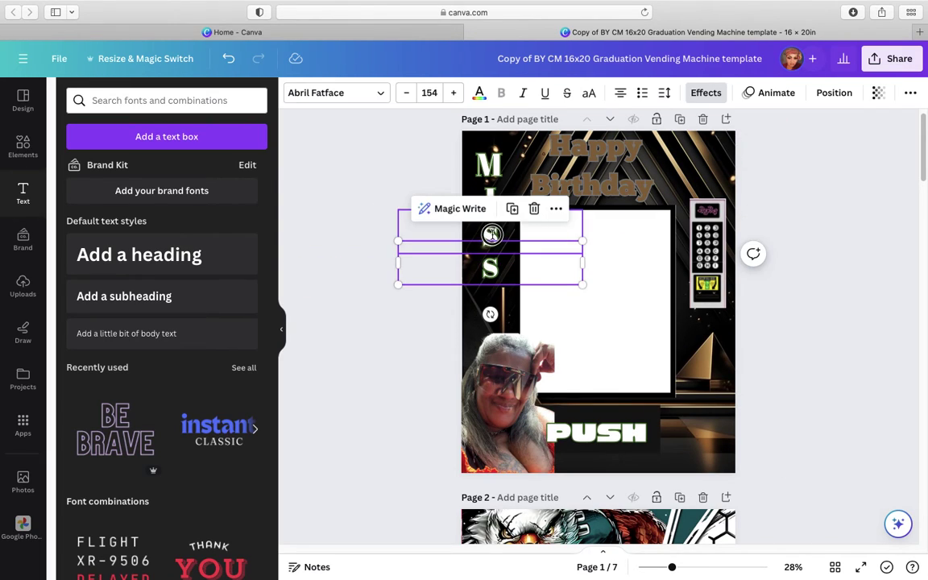
{"action": "left_click", "coordinate": [369, 374]}
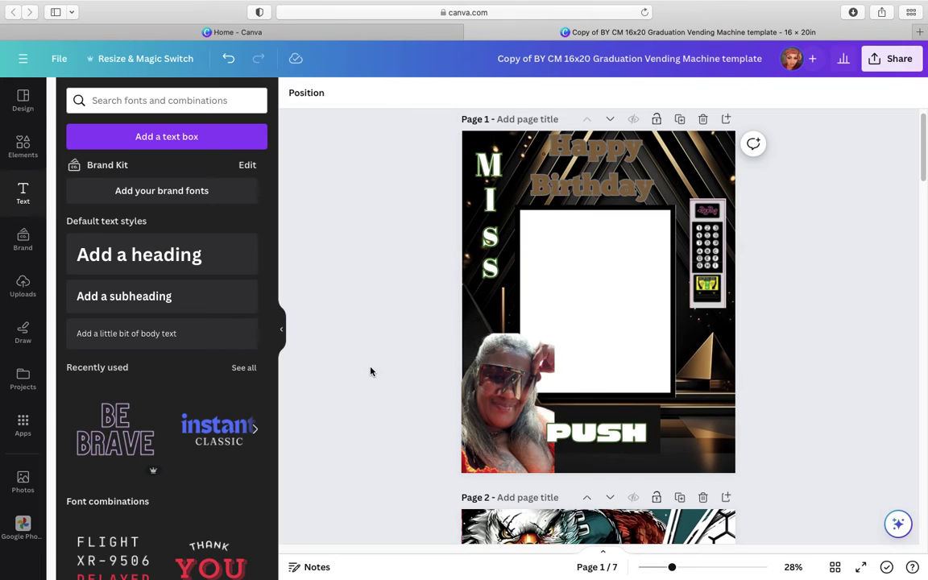
- Move both S letters on page 1 up to tighten their spacing under the I, keeping them centered
{"action": "left_click", "coordinate": [490, 242]}
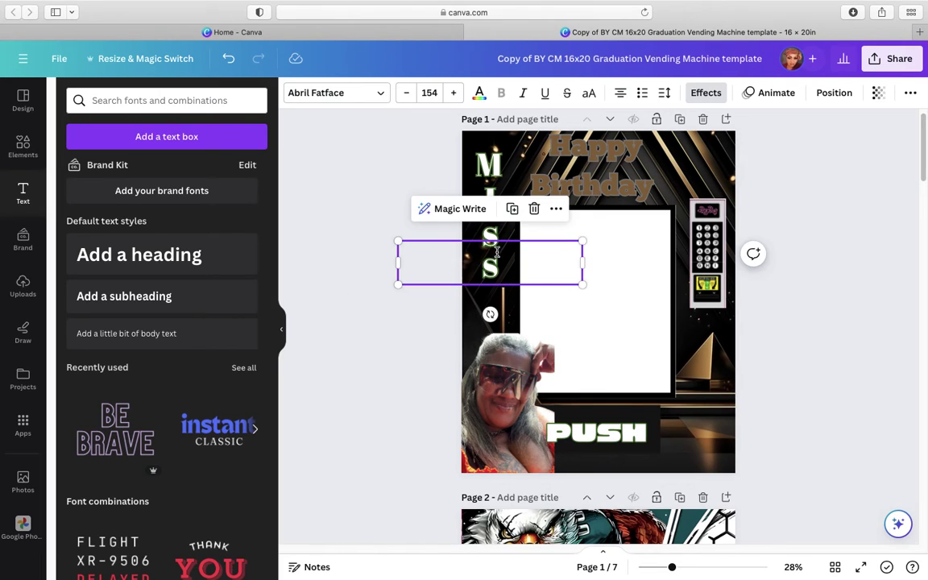
{"action": "left_click", "coordinate": [396, 322]}
{"action": "left_click", "coordinate": [490, 245]}
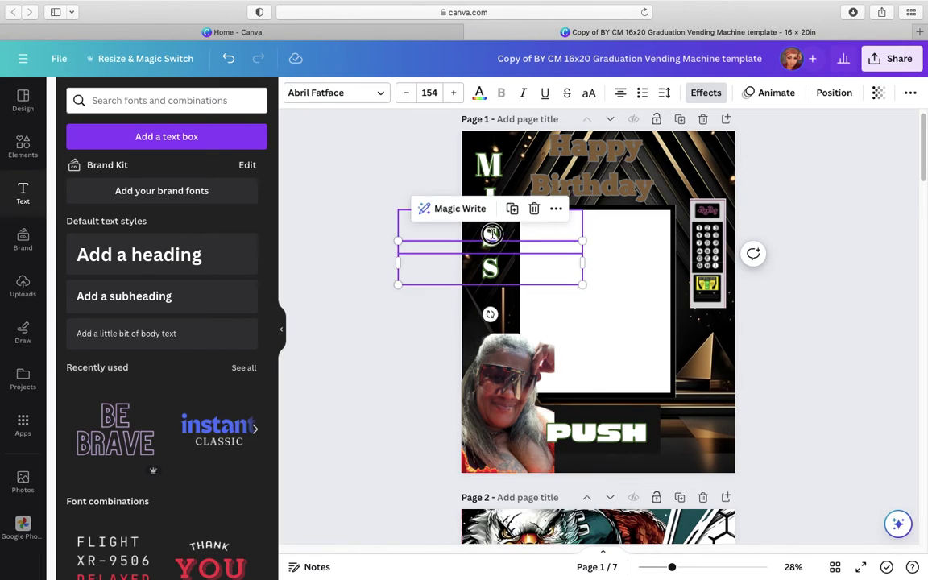
{"action": "left_click", "coordinate": [339, 330]}
{"action": "left_click", "coordinate": [493, 238]}
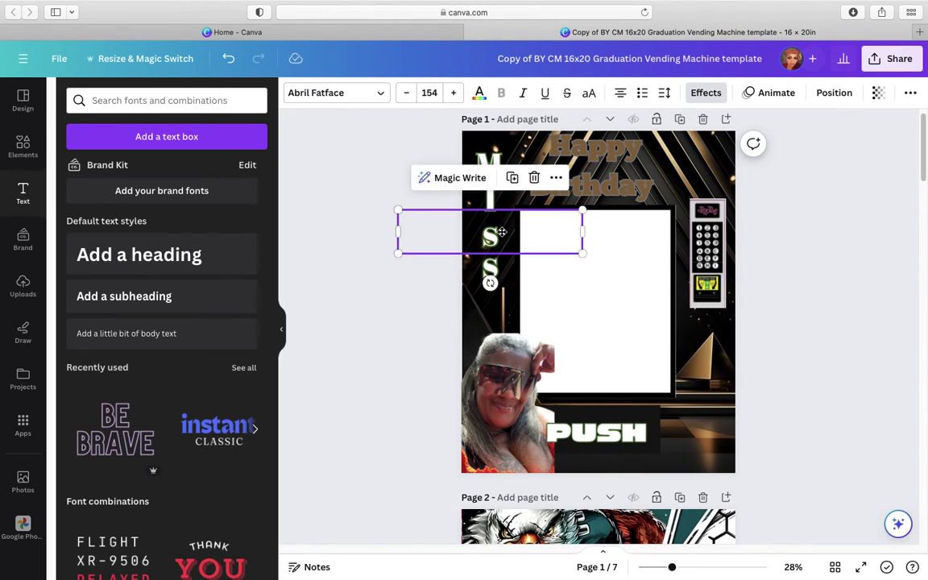
{"action": "left_click_drag", "start_coordinate": [496, 238], "coordinate": [495, 230]}
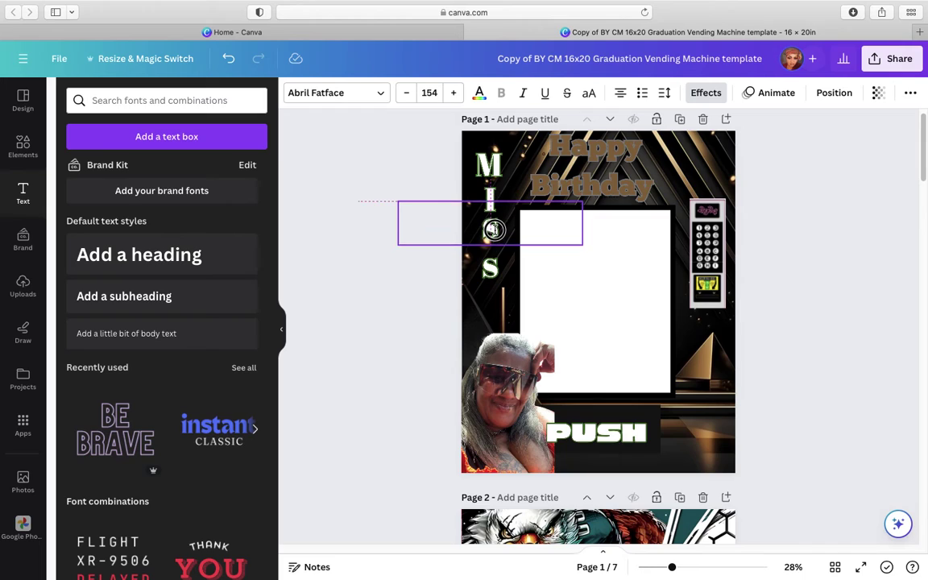
{"action": "left_click_drag", "start_coordinate": [433, 206], "coordinate": [433, 246]}
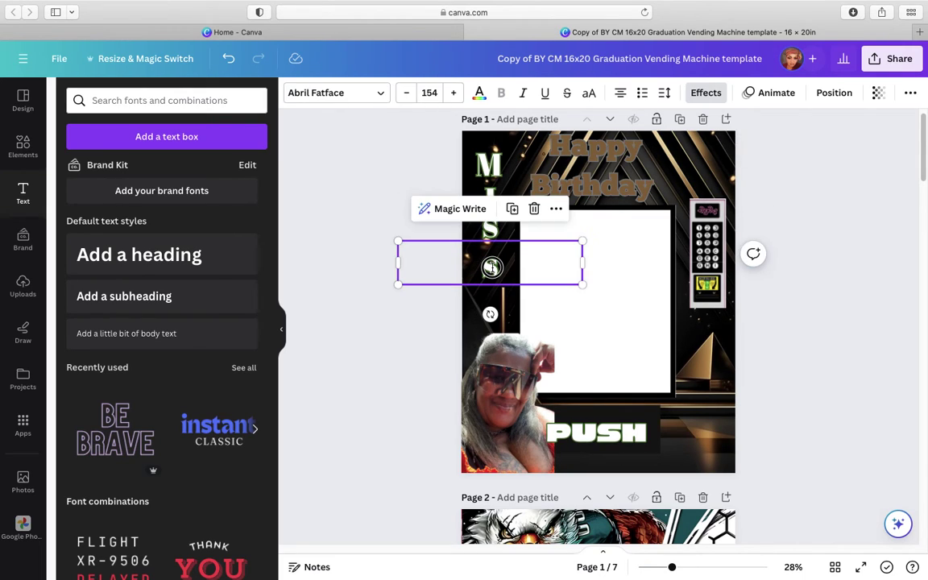
{"action": "left_click_drag", "start_coordinate": [489, 267], "coordinate": [493, 256]}
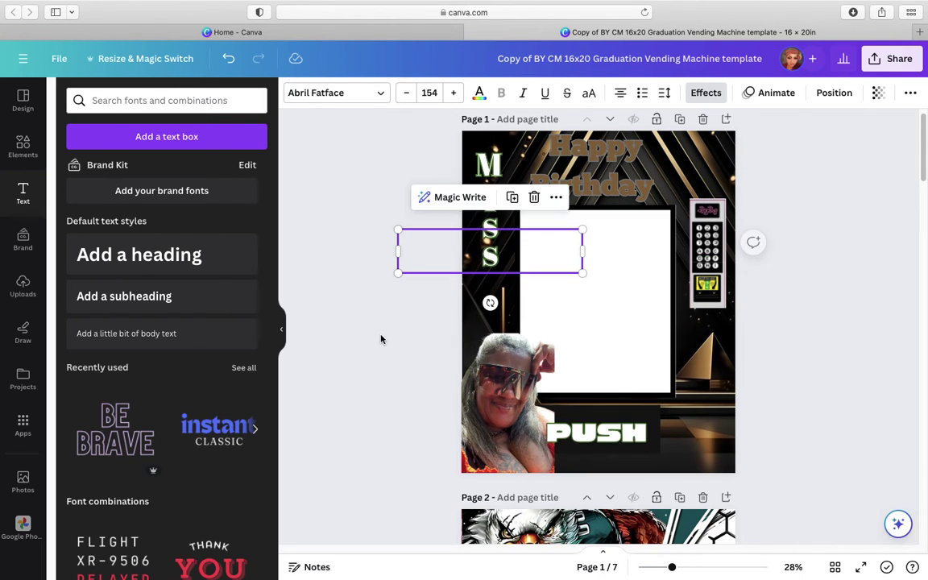
{"action": "left_click", "coordinate": [373, 352]}
- Duplicate the lower S on page 1, change the copy to Y, and place it just above the photo as the last letter
{"action": "left_click", "coordinate": [490, 259]}
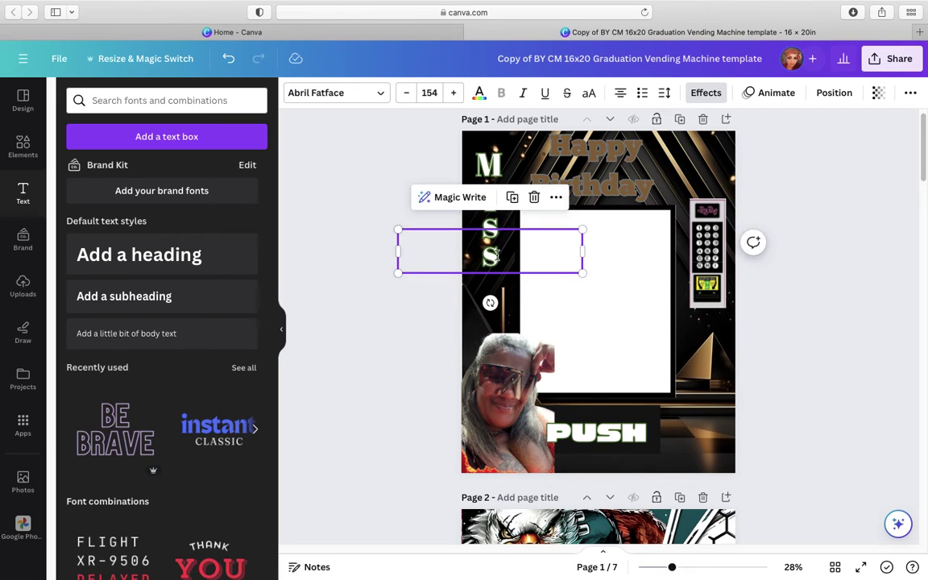
{"action": "left_click_drag", "start_coordinate": [491, 263], "coordinate": [495, 295]}
{"action": "double_click", "coordinate": [503, 292]}
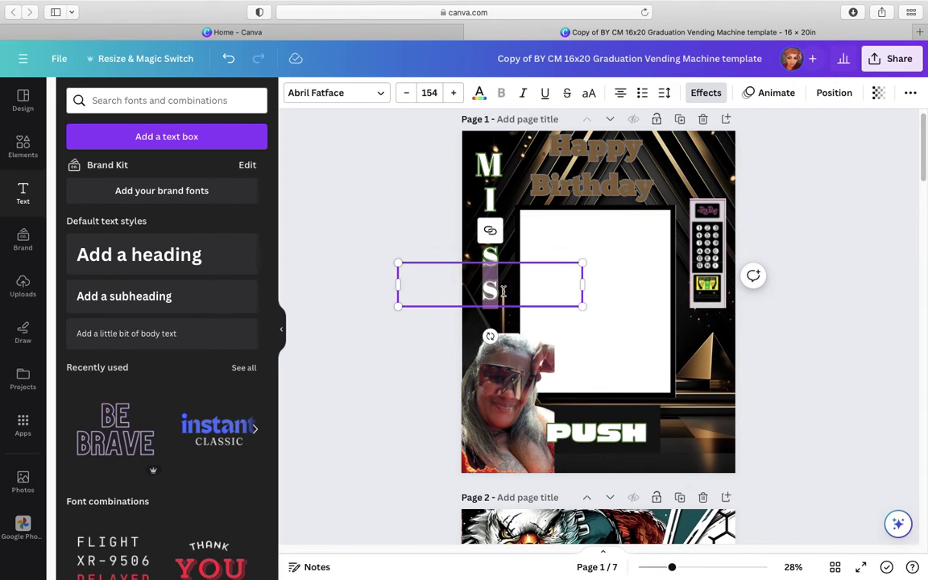
{"action": "key", "text": "BackSpace"}
{"action": "type", "text": "Y"}
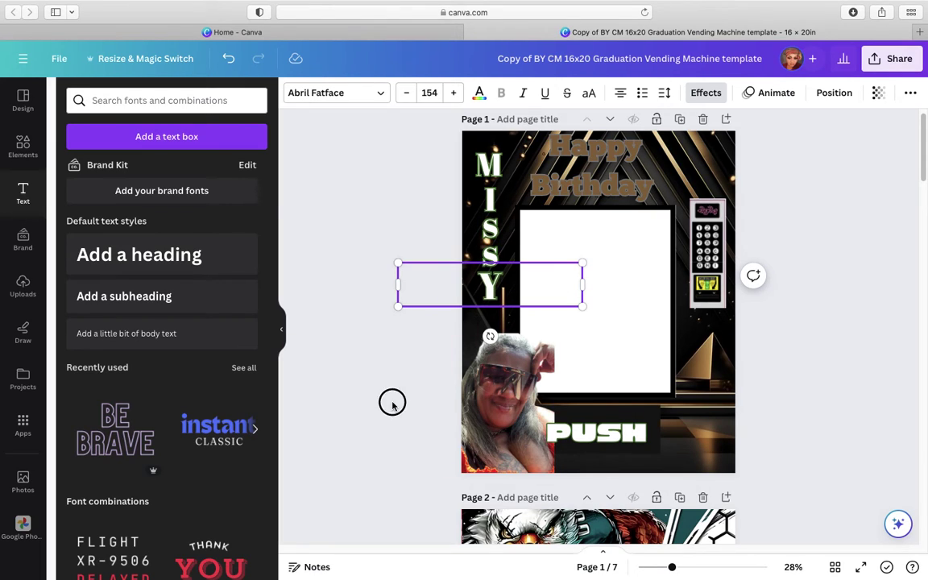
{"action": "left_click_drag", "start_coordinate": [504, 305], "coordinate": [493, 311]}
{"action": "left_click", "coordinate": [431, 399]}
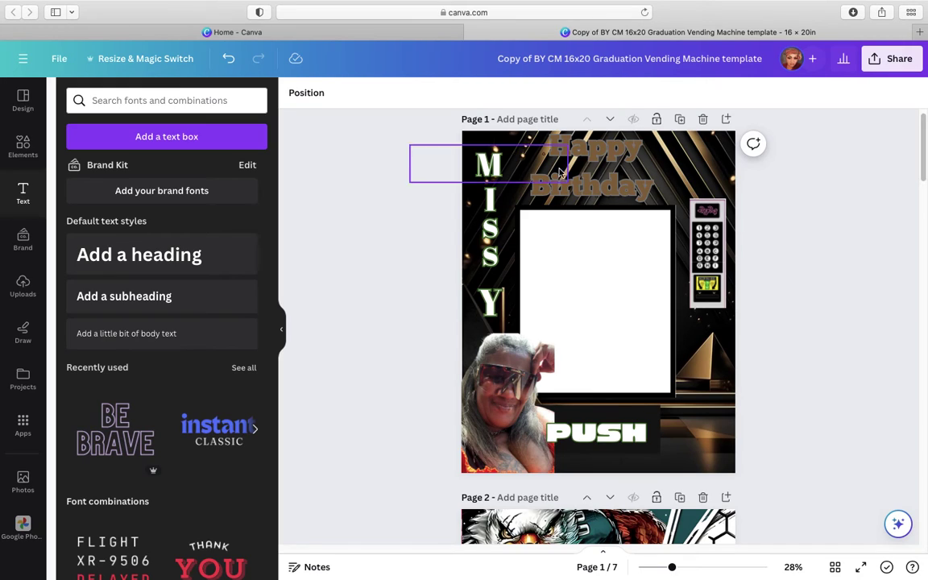
- Change the outline color of the Happy Birthday heading on page 1 to the light orange default color
{"action": "left_click", "coordinate": [633, 157]}
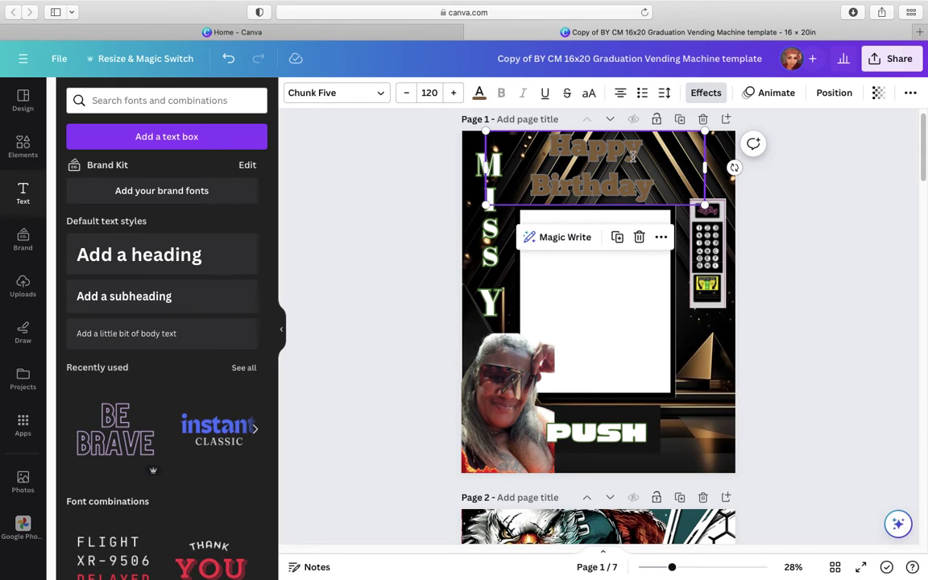
{"action": "left_click", "coordinate": [480, 94]}
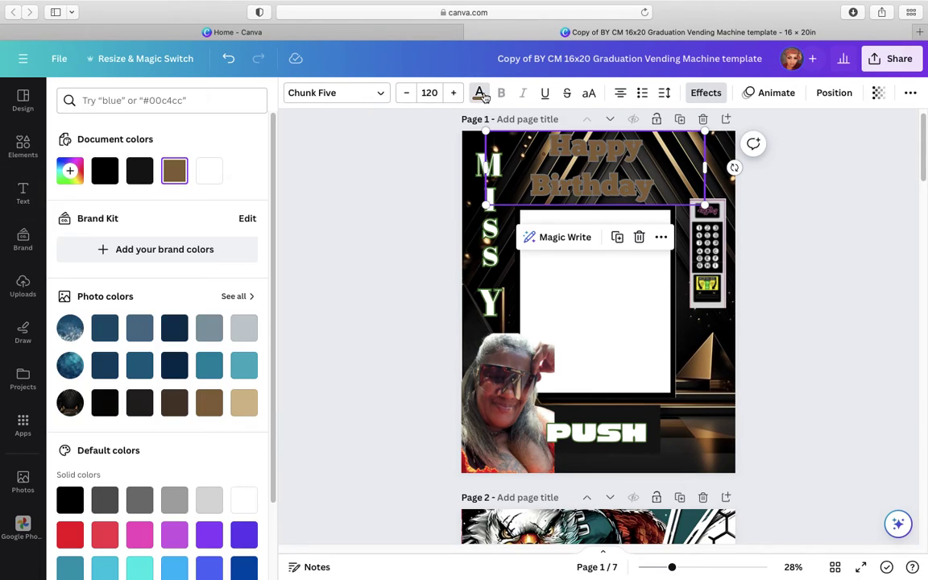
{"action": "left_click", "coordinate": [706, 94]}
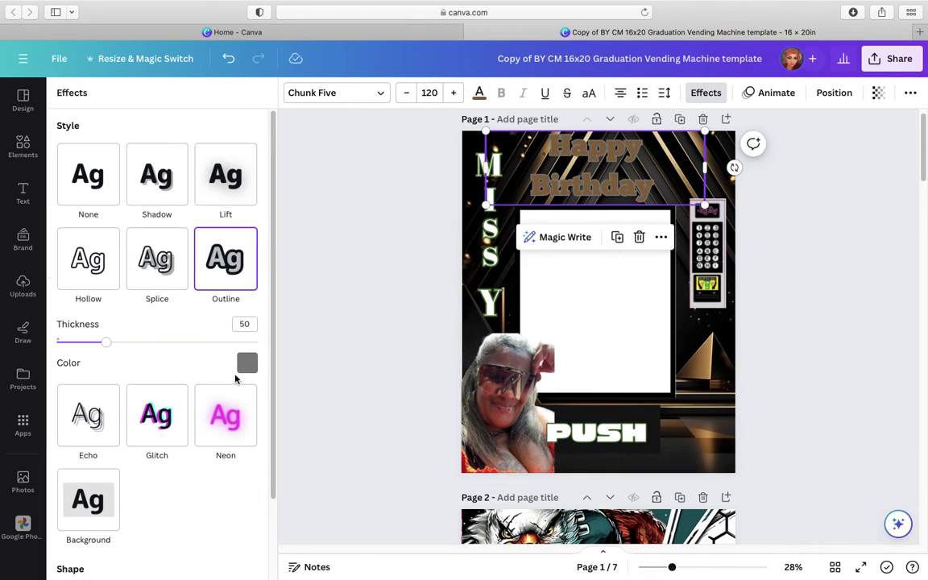
{"action": "left_click", "coordinate": [247, 364]}
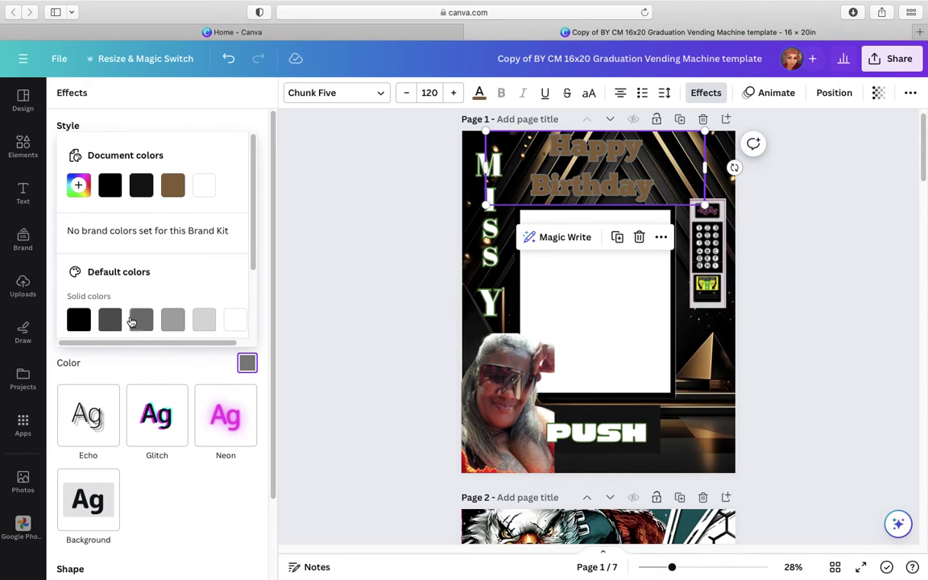
{"action": "scroll", "coordinate": [229, 298], "scroll_direction": "down", "scroll_amount": 2}
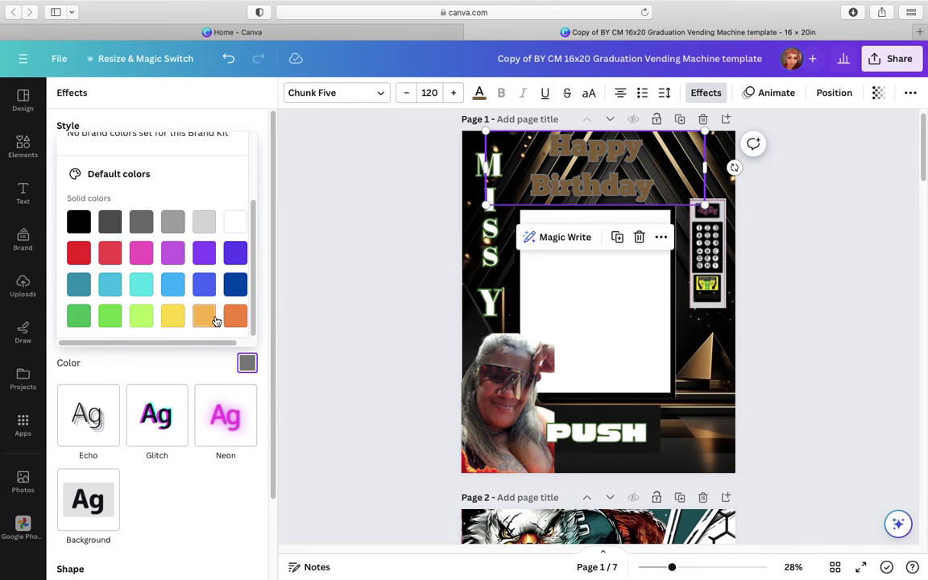
{"action": "left_click", "coordinate": [207, 321]}
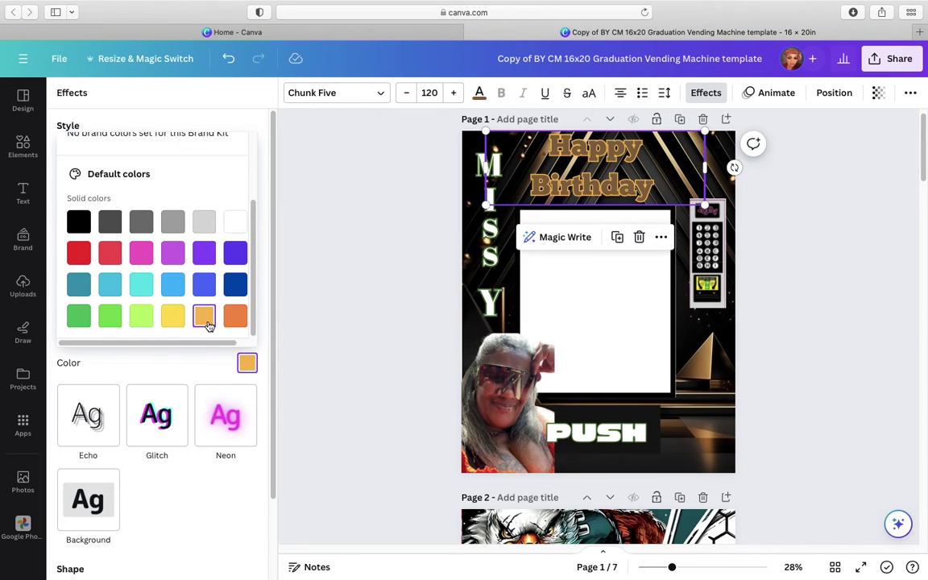
{"action": "key", "text": "Escape"}
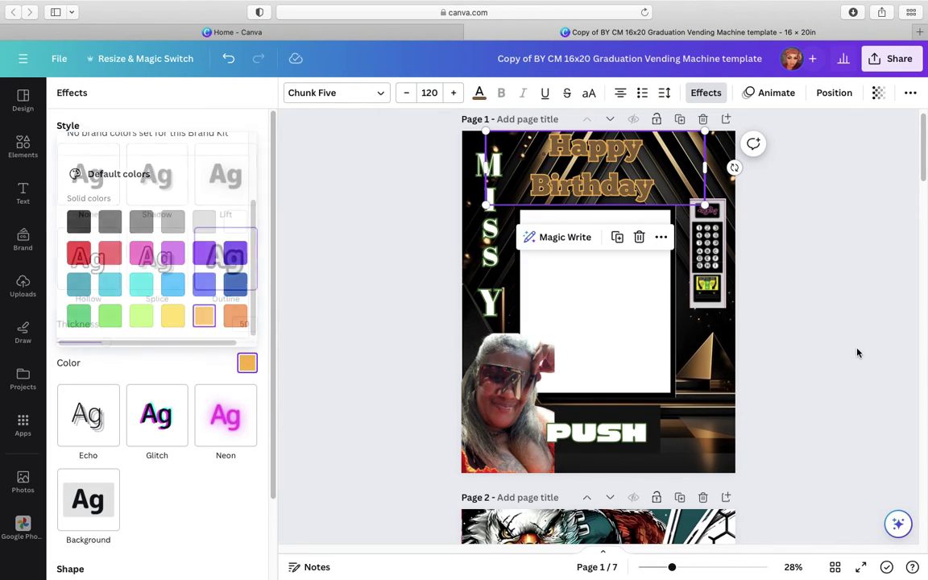
{"action": "left_click", "coordinate": [857, 383]}
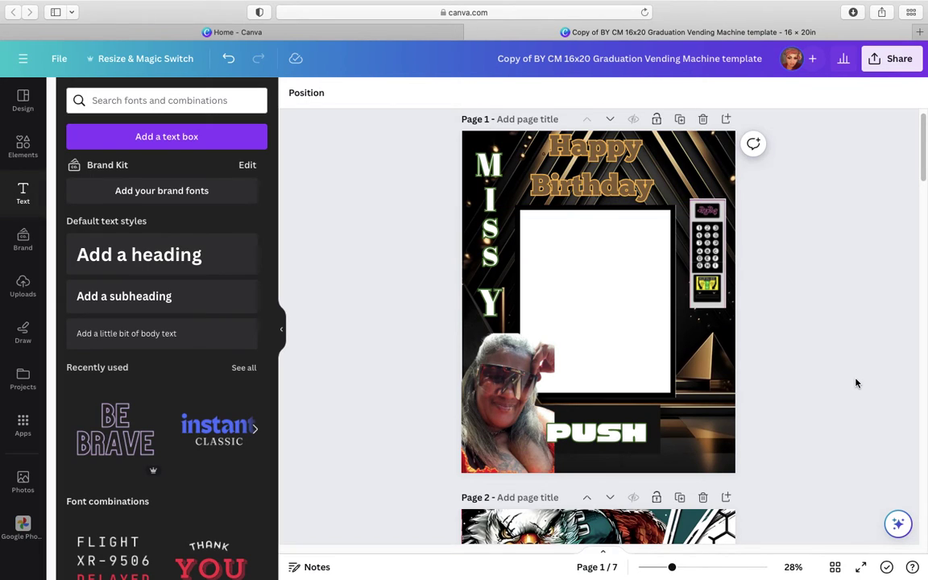
- Replace the Eagles background on page 2 with the recently used black and gold marble image
{"action": "scroll", "coordinate": [855, 380], "scroll_direction": "down", "scroll_amount": 6}
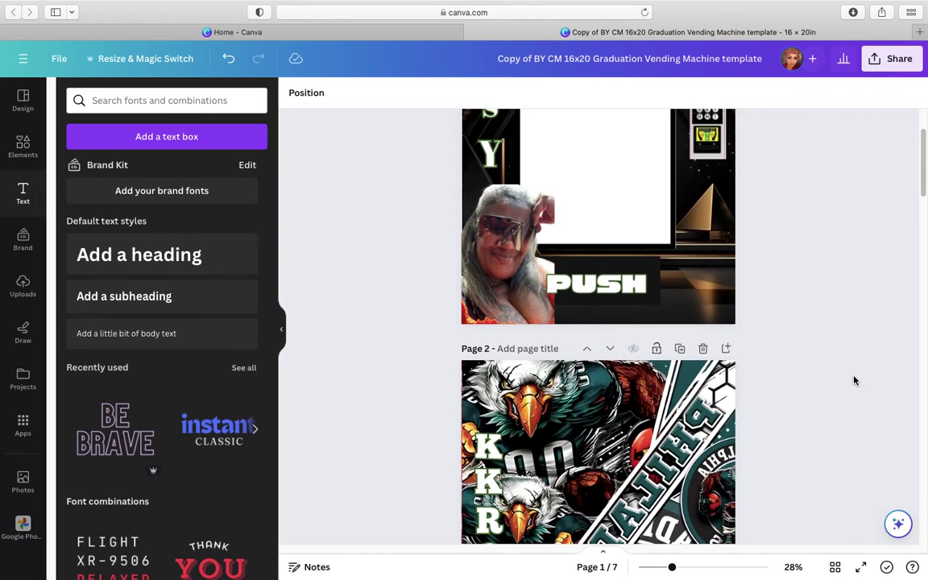
{"action": "scroll", "coordinate": [851, 382], "scroll_direction": "down", "scroll_amount": 2}
{"action": "scroll", "coordinate": [847, 383], "scroll_direction": "up", "scroll_amount": 1}
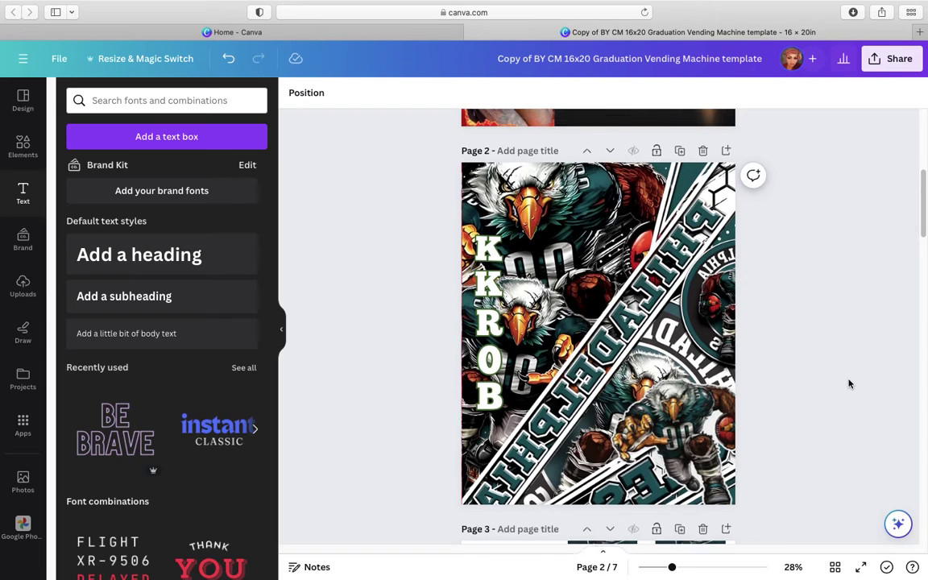
{"action": "scroll", "coordinate": [386, 379], "scroll_direction": "up", "scroll_amount": 1}
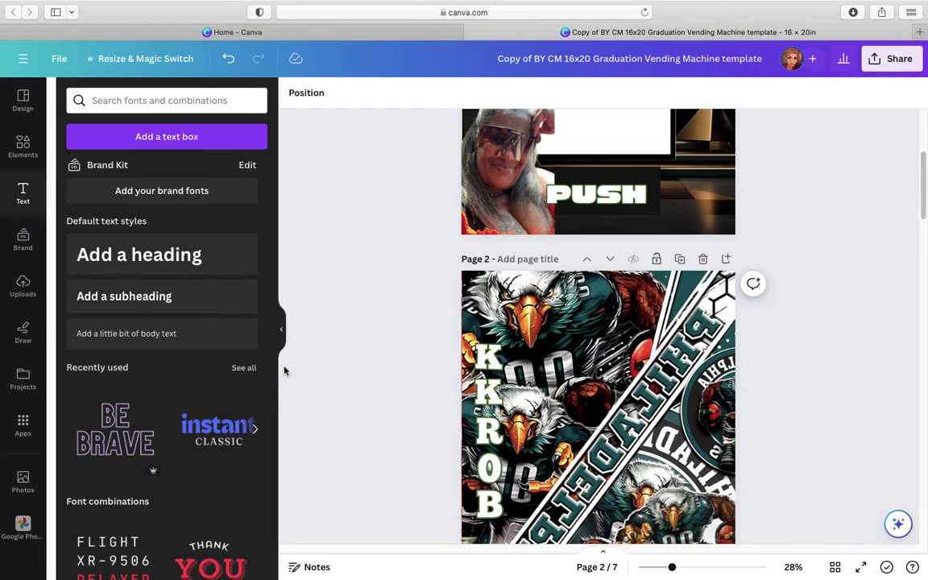
{"action": "left_click_drag", "start_coordinate": [392, 331], "coordinate": [466, 377]}
{"action": "scroll", "coordinate": [808, 381], "scroll_direction": "down", "scroll_amount": 1}
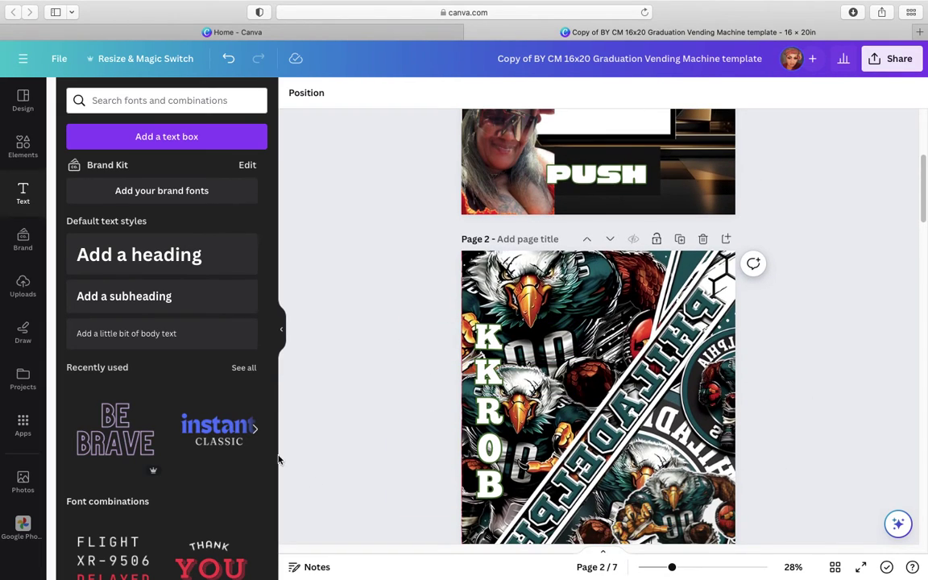
{"action": "left_click", "coordinate": [22, 146]}
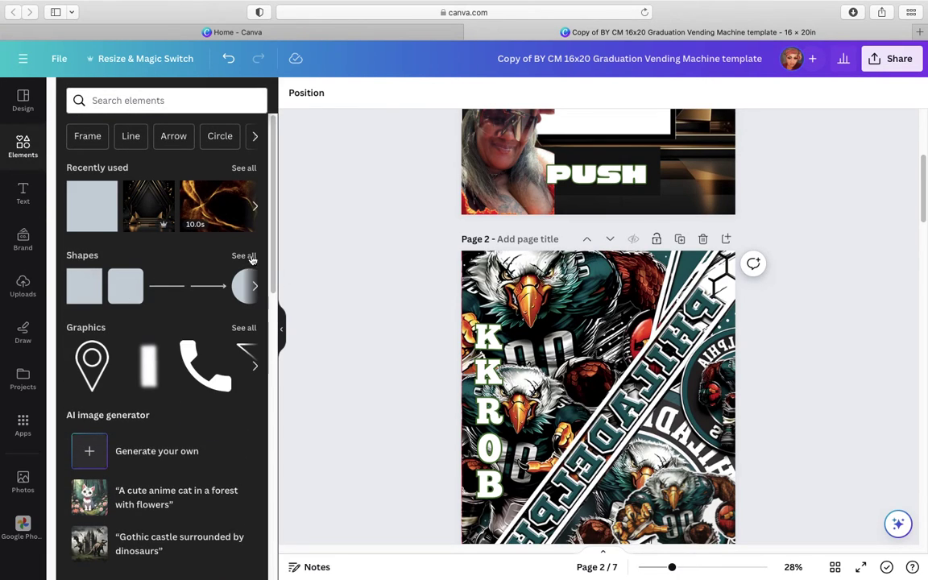
{"action": "left_click", "coordinate": [252, 208]}
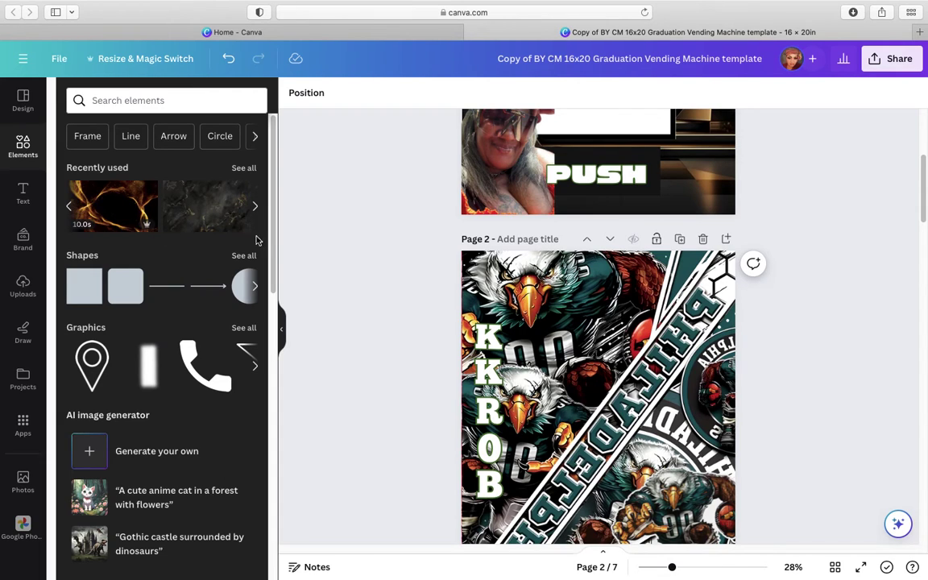
{"action": "left_click_drag", "start_coordinate": [236, 219], "coordinate": [678, 331]}
- Remove the old vertical name letters from page 2 by moving each one off the page
{"action": "scroll", "coordinate": [846, 386], "scroll_direction": "down", "scroll_amount": 3}
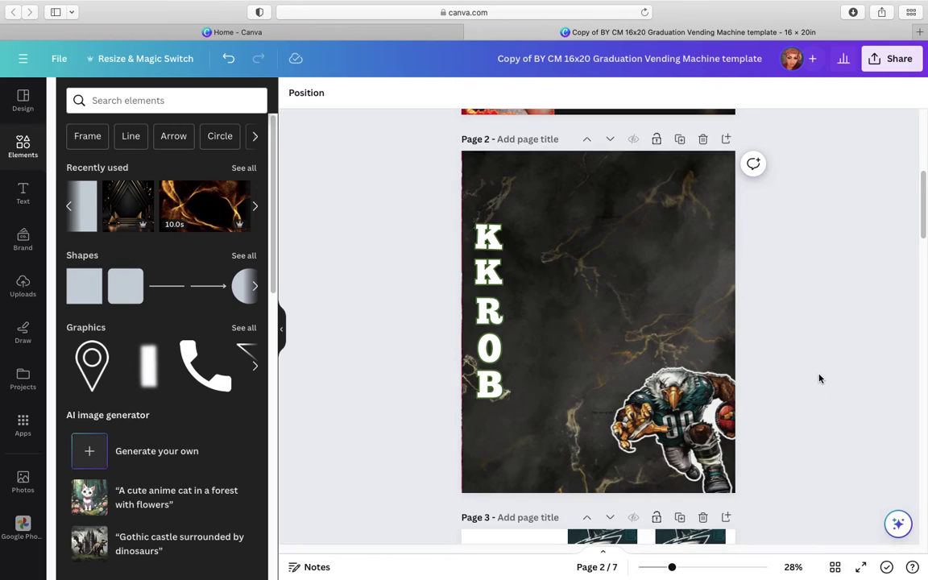
{"action": "left_click", "coordinate": [507, 234]}
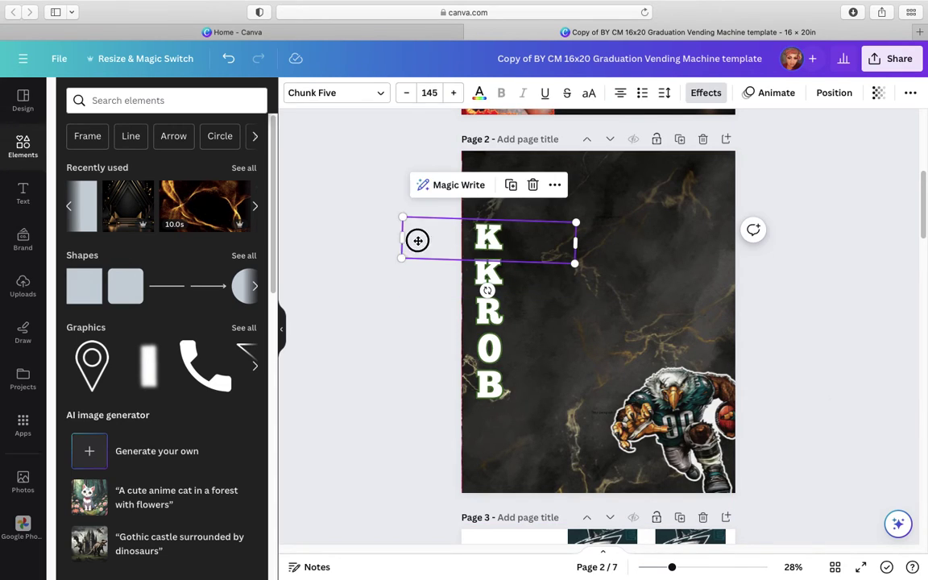
{"action": "left_click_drag", "start_coordinate": [417, 240], "coordinate": [278, 276]}
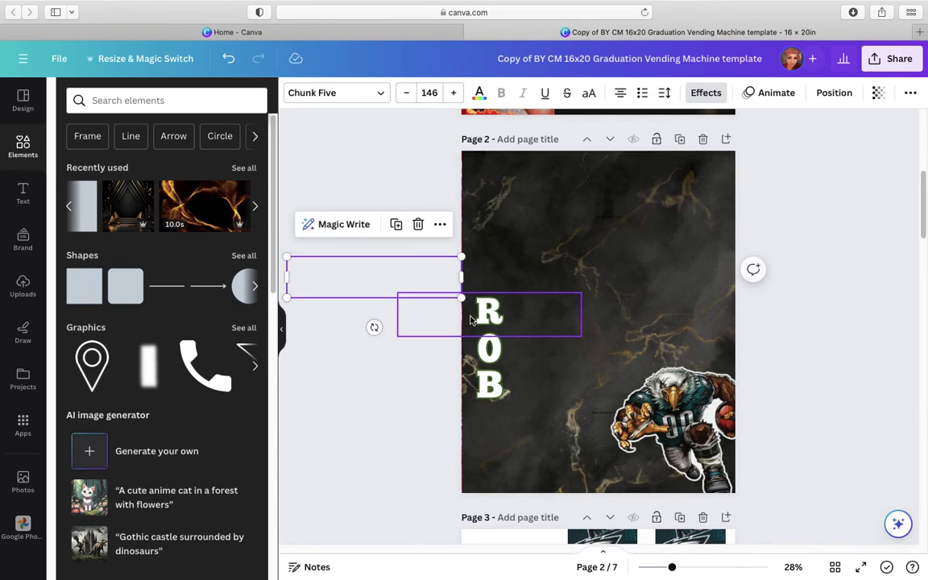
{"action": "left_click", "coordinate": [489, 313]}
{"action": "left_click_drag", "start_coordinate": [490, 312], "coordinate": [381, 314]}
{"action": "left_click_drag", "start_coordinate": [480, 350], "coordinate": [254, 359]}
{"action": "left_click", "coordinate": [375, 371]}
- Move the Eagles mascot image off page 2 so only the marble background is left
{"action": "left_click", "coordinate": [634, 416]}
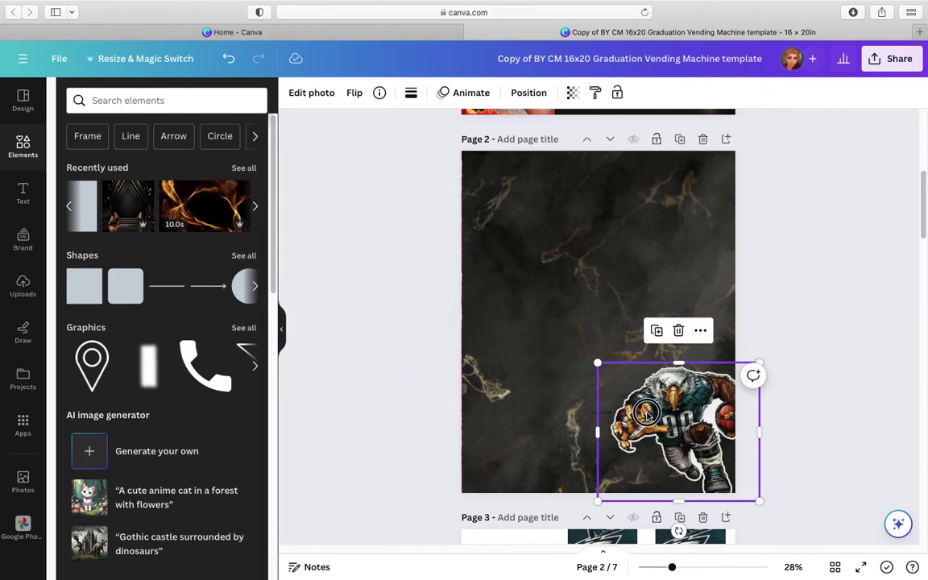
{"action": "left_click_drag", "start_coordinate": [634, 415], "coordinate": [265, 323]}
{"action": "left_click", "coordinate": [667, 383]}
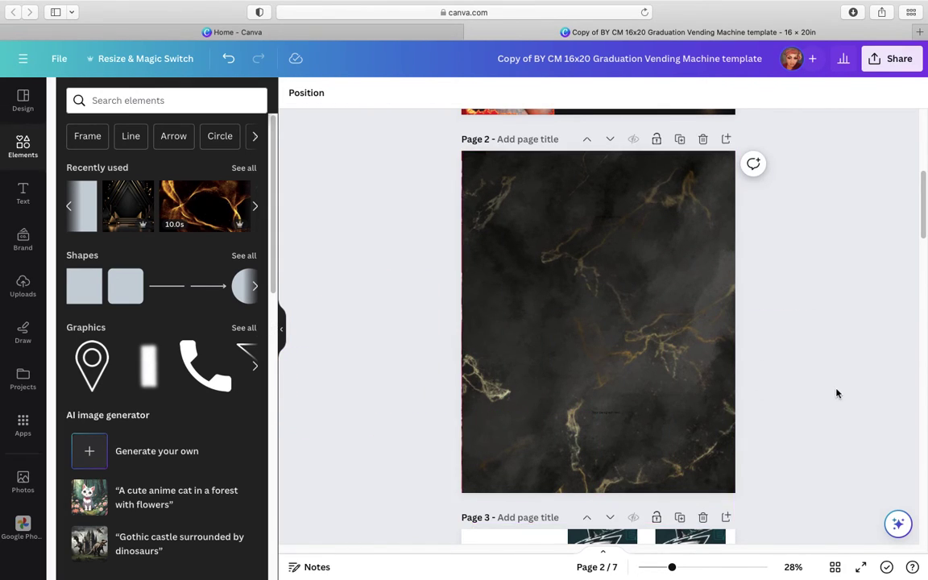
- Duplicate the marble image on page 2 and drop the copy into the right strip on page 3 as its fill
{"action": "scroll", "coordinate": [838, 391], "scroll_direction": "up", "scroll_amount": 5}
{"action": "scroll", "coordinate": [770, 314], "scroll_direction": "up", "scroll_amount": 3}
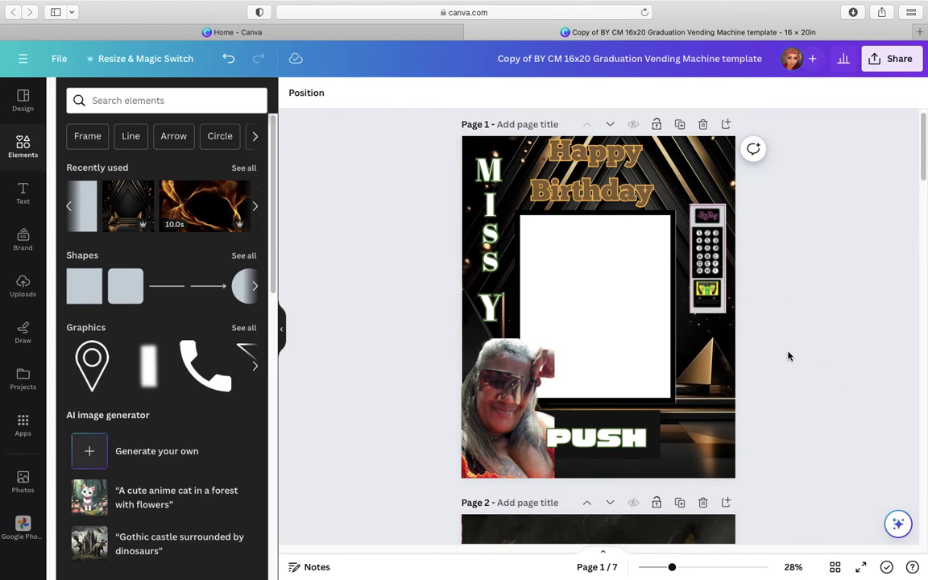
{"action": "scroll", "coordinate": [789, 356], "scroll_direction": "down", "scroll_amount": 5}
{"action": "scroll", "coordinate": [756, 362], "scroll_direction": "down", "scroll_amount": 6}
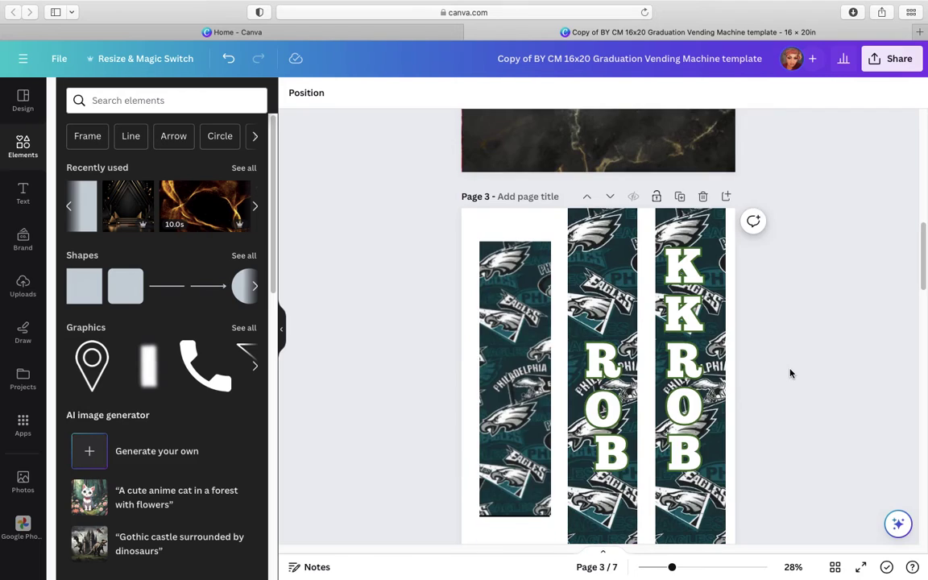
{"action": "scroll", "coordinate": [757, 362], "scroll_direction": "up", "scroll_amount": 2}
{"action": "right_click", "coordinate": [636, 149]}
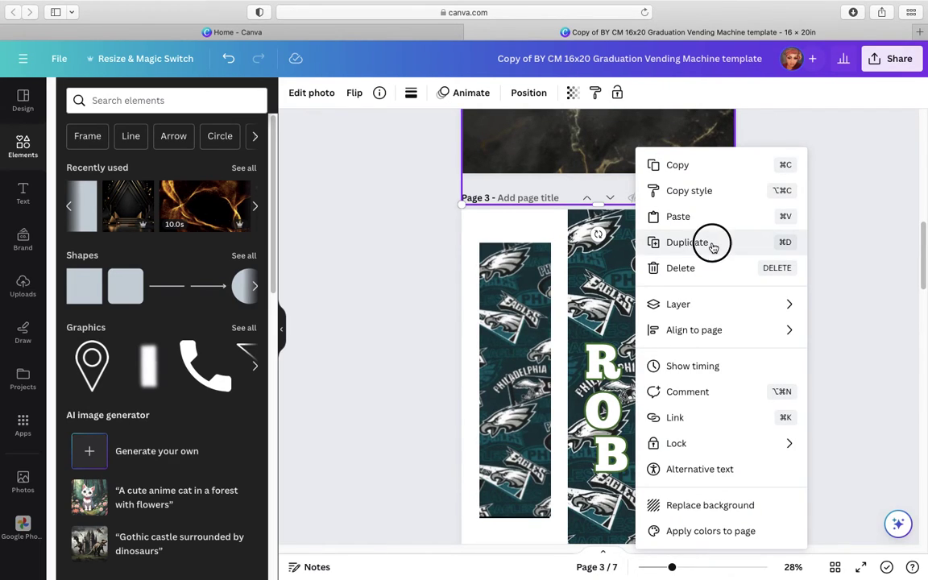
{"action": "left_click", "coordinate": [713, 243]}
{"action": "left_click_drag", "start_coordinate": [653, 159], "coordinate": [673, 519]}
{"action": "left_click", "coordinate": [826, 407]}
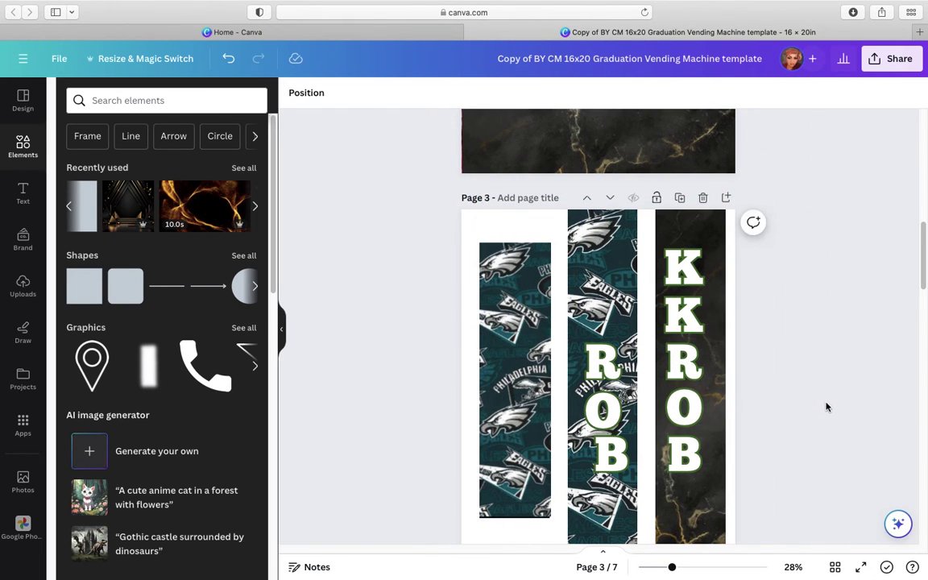
- Move all the old name letters off the middle and right strips of page 3
{"action": "left_click_drag", "start_coordinate": [765, 278], "coordinate": [918, 277]}
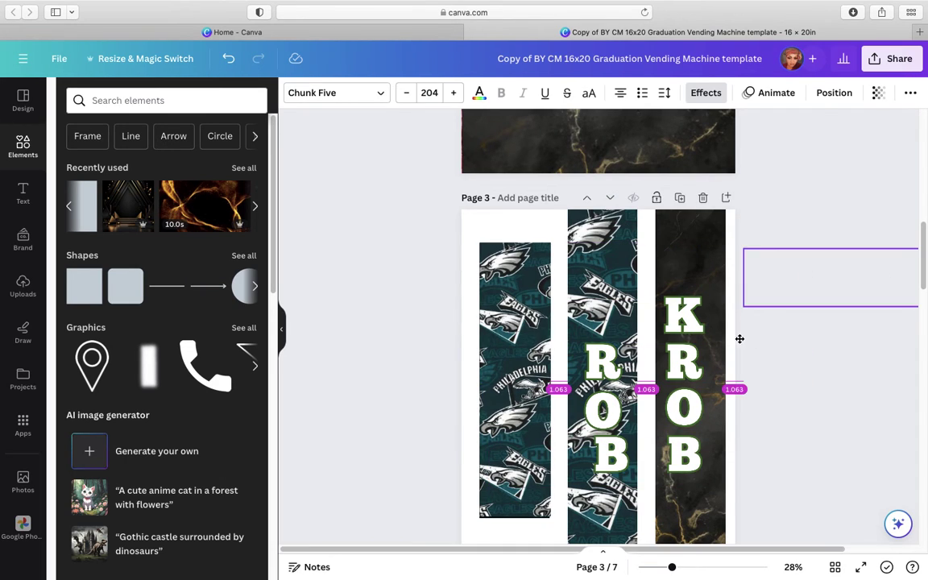
{"action": "left_click_drag", "start_coordinate": [739, 337], "coordinate": [866, 340]}
{"action": "key", "text": "Escape"}
{"action": "left_click_drag", "start_coordinate": [701, 373], "coordinate": [906, 368]}
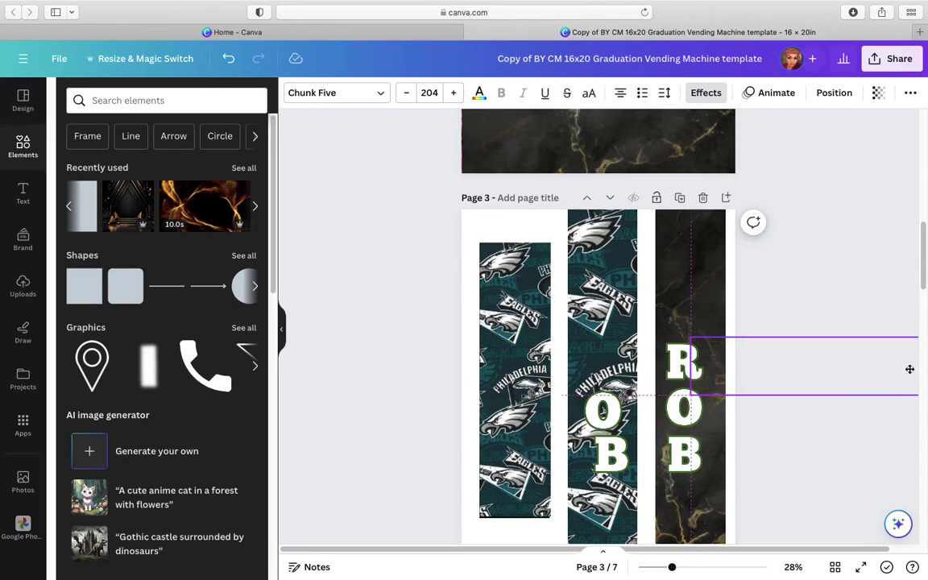
{"action": "left_click_drag", "start_coordinate": [701, 413], "coordinate": [922, 404]}
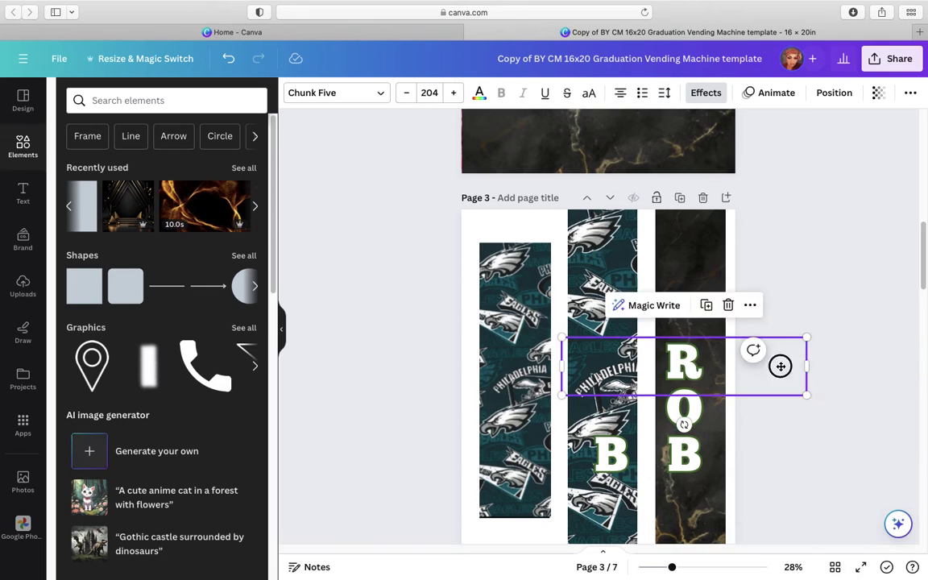
{"action": "left_click_drag", "start_coordinate": [779, 367], "coordinate": [919, 370]}
{"action": "left_click_drag", "start_coordinate": [774, 403], "coordinate": [875, 400]}
{"action": "left_click", "coordinate": [707, 452], "text": "shift"}
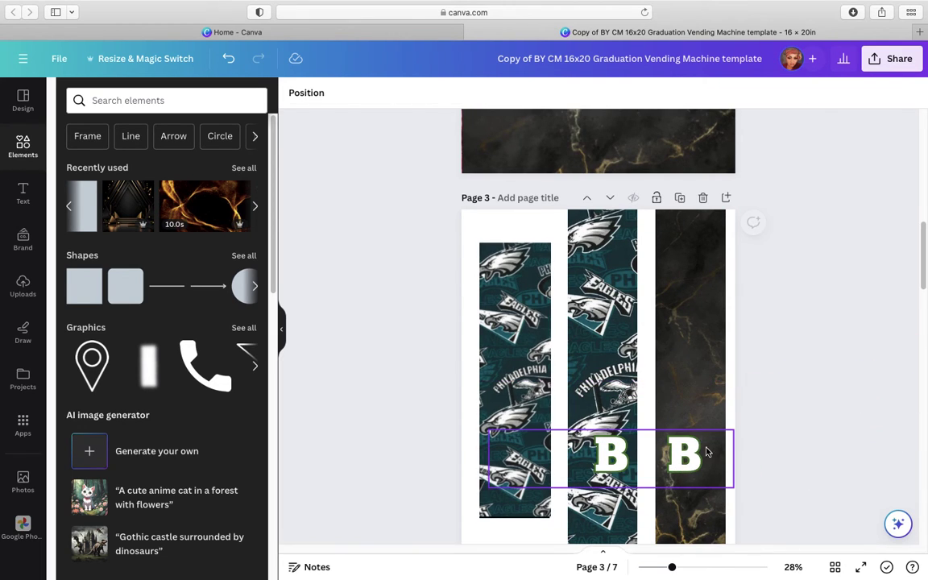
{"action": "left_click_drag", "start_coordinate": [683, 457], "coordinate": [920, 453]}
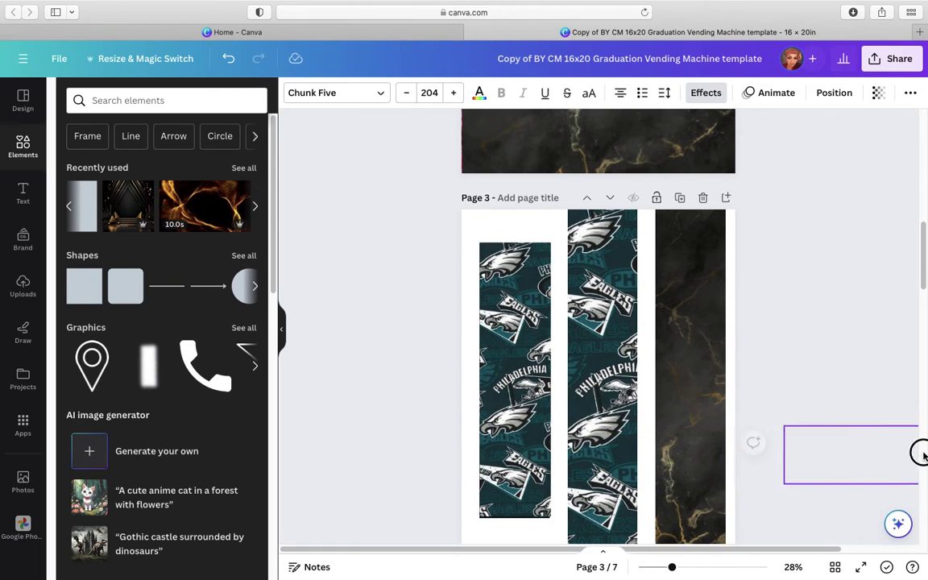
{"action": "left_click", "coordinate": [681, 321]}
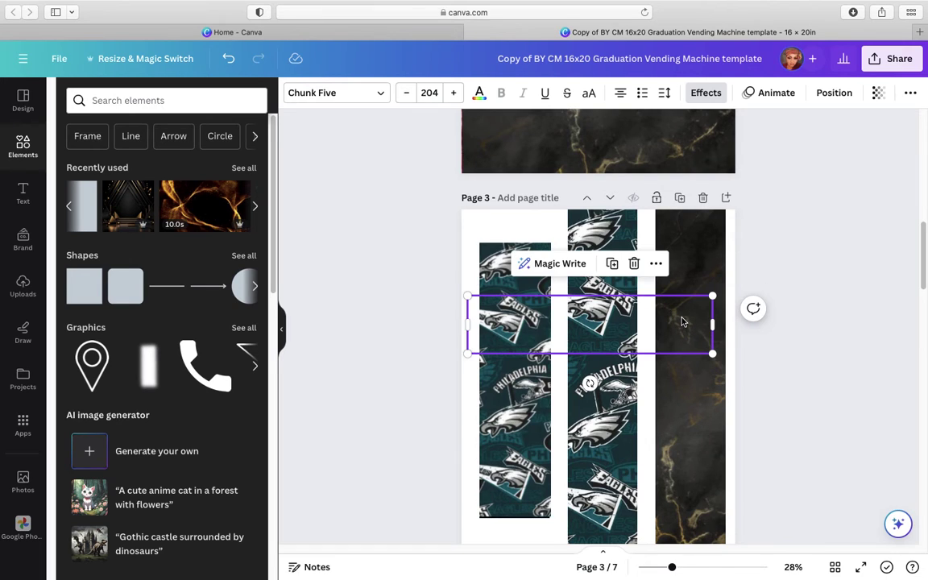
{"action": "left_click", "coordinate": [612, 265]}
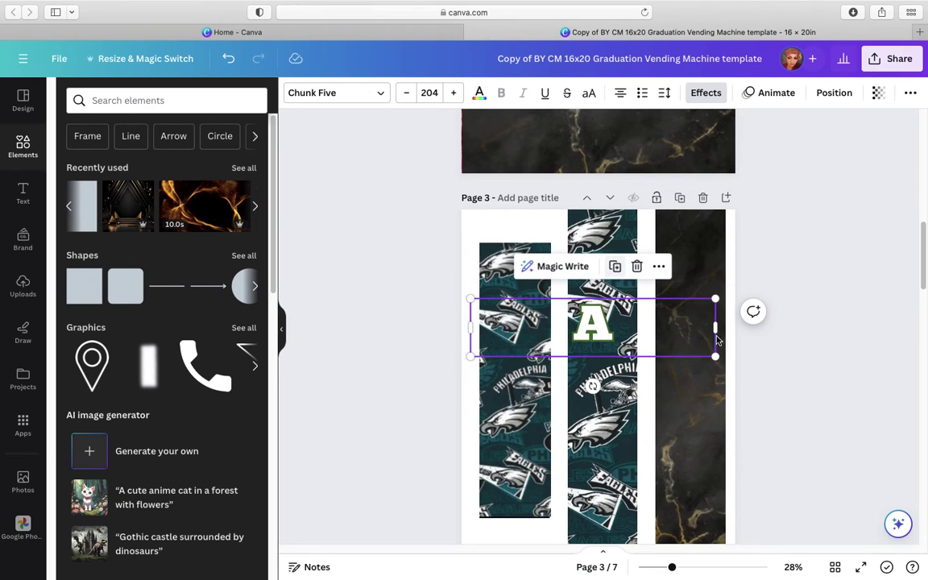
{"action": "left_click", "coordinate": [702, 408]}
{"action": "left_click", "coordinate": [596, 329]}
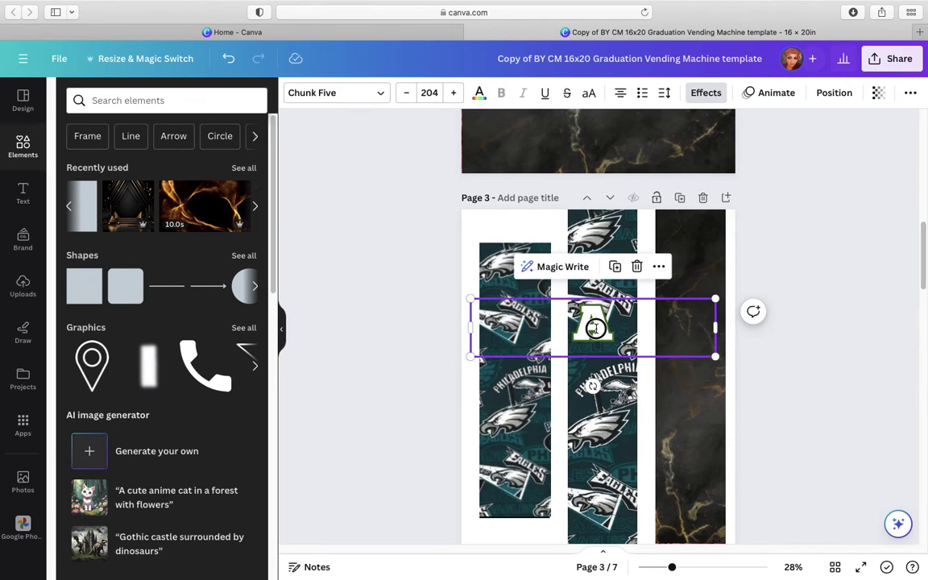
{"action": "left_click", "coordinate": [635, 267]}
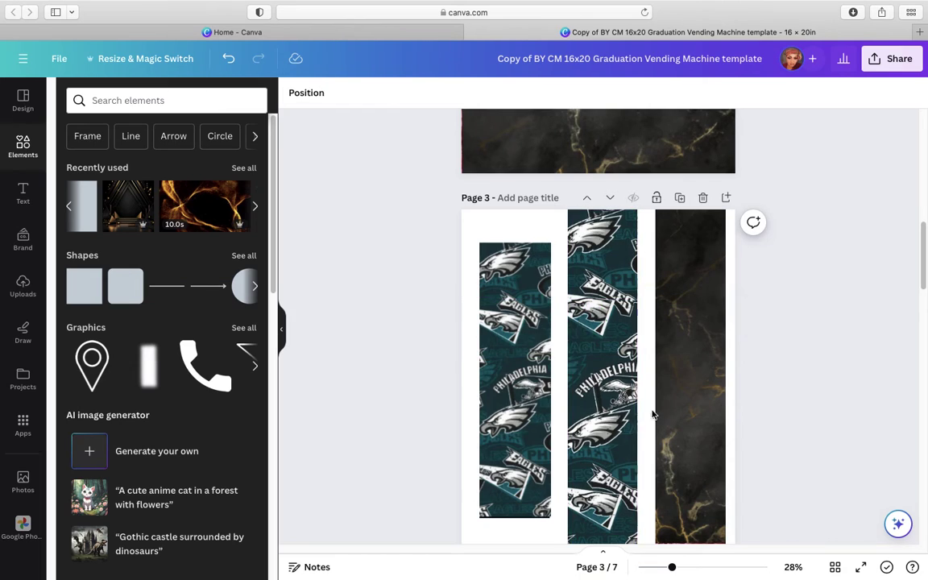
- Duplicate the right marble strip on page 3 and place the copy over the middle Eagles strip
{"action": "left_click", "coordinate": [684, 373]}
{"action": "left_click", "coordinate": [667, 173]}
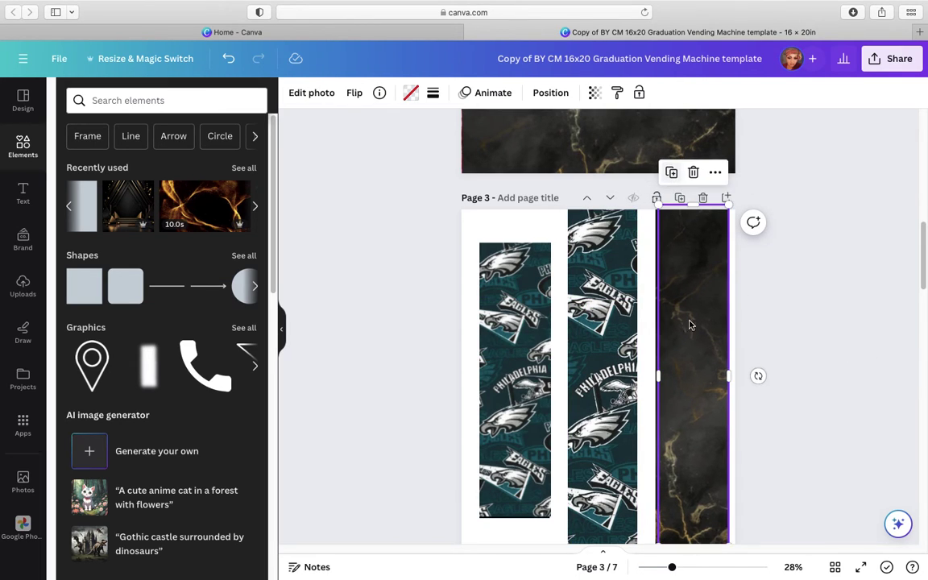
{"action": "left_click_drag", "start_coordinate": [690, 322], "coordinate": [600, 347]}
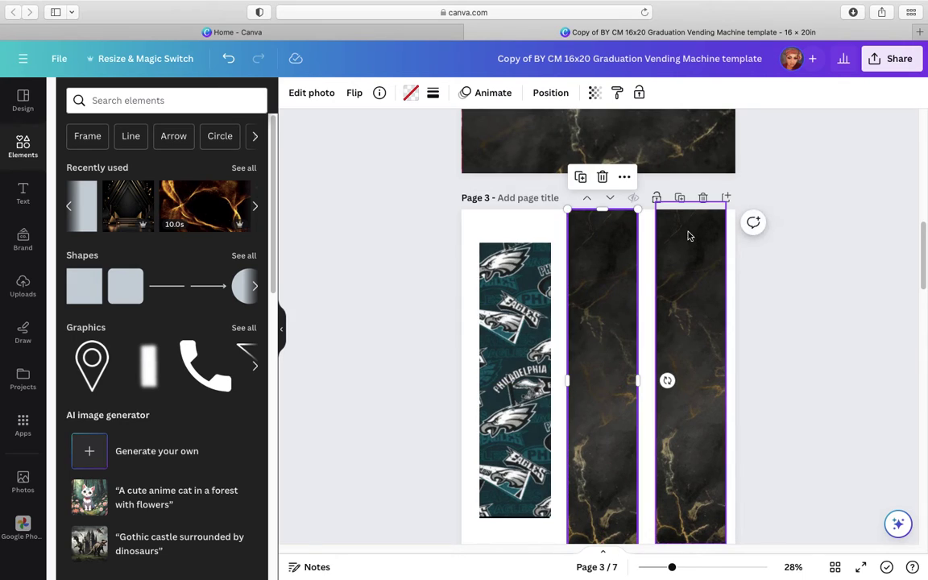
- Duplicate the middle marble strip on page 3, place the copy over the left Eagles strip, and resize it to match
{"action": "left_click", "coordinate": [581, 178]}
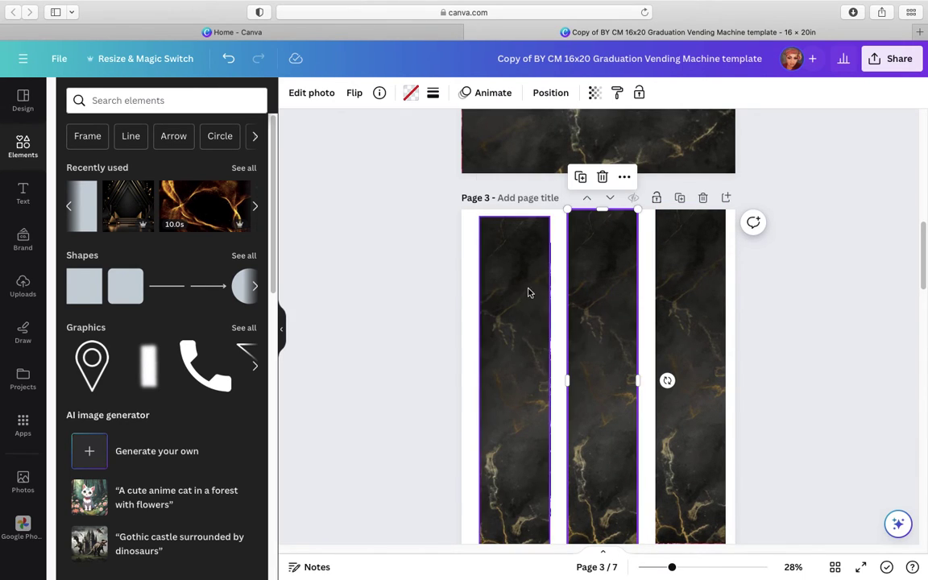
{"action": "left_click_drag", "start_coordinate": [517, 218], "coordinate": [525, 244]}
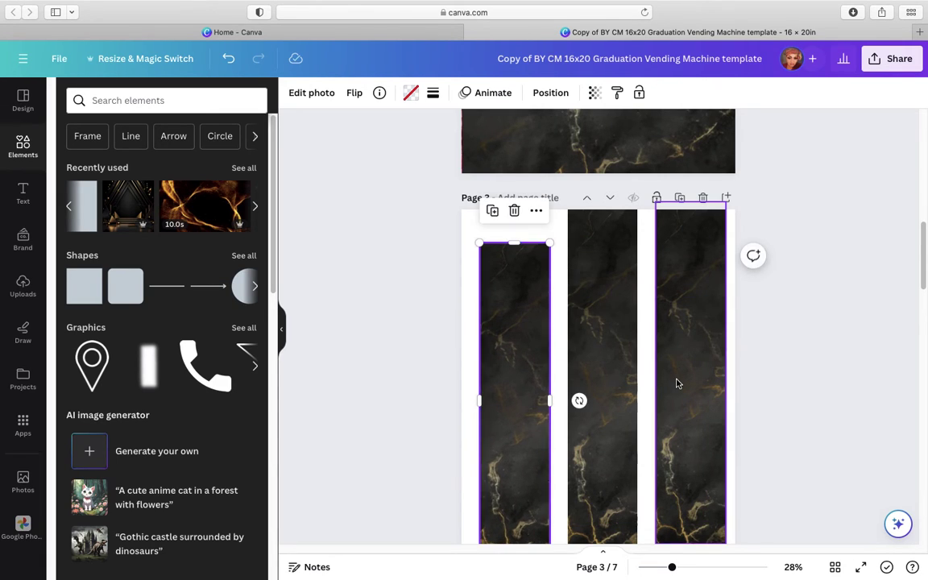
{"action": "scroll", "coordinate": [615, 381], "scroll_direction": "down", "scroll_amount": 2}
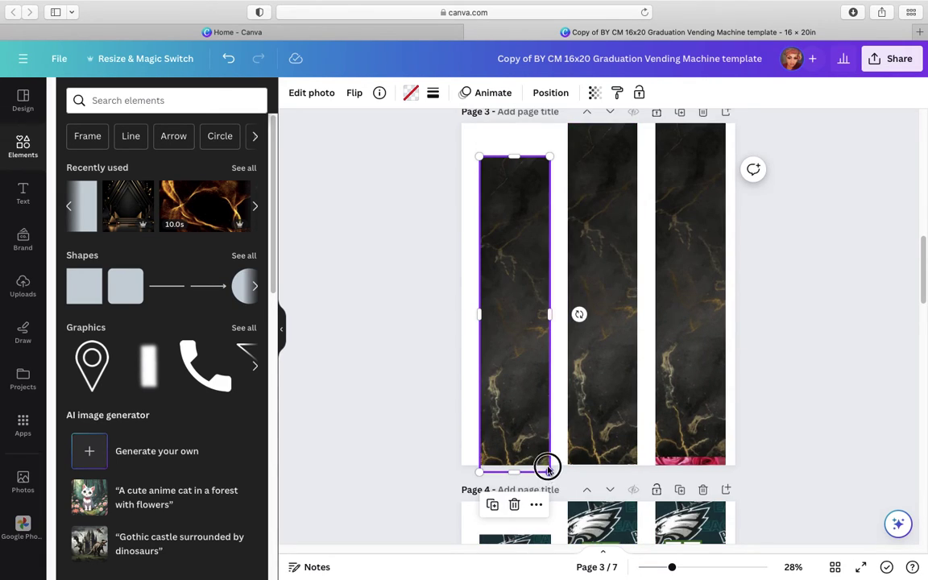
{"action": "left_click_drag", "start_coordinate": [547, 467], "coordinate": [537, 431]}
{"action": "left_click_drag", "start_coordinate": [540, 297], "coordinate": [552, 294]}
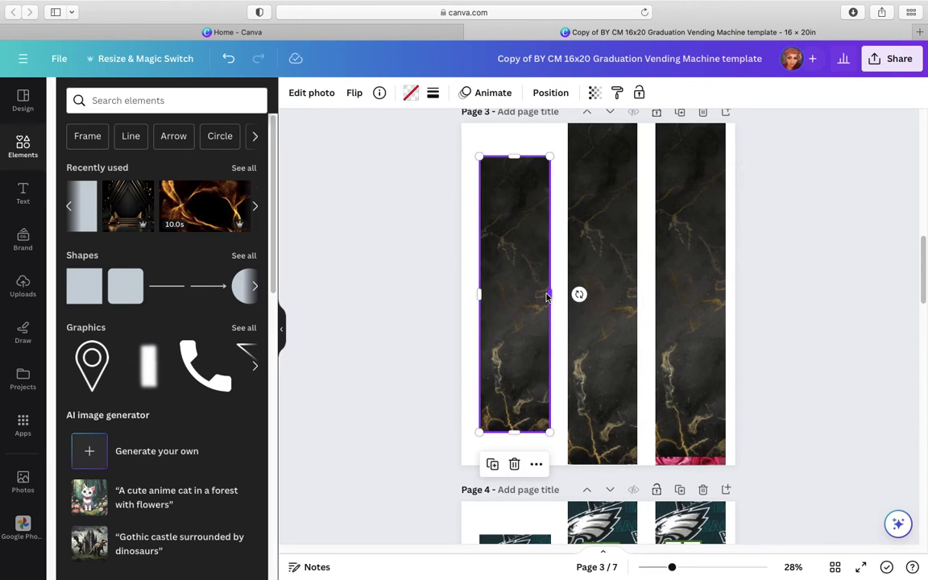
{"action": "left_click", "coordinate": [915, 349]}
- Try to duplicate the right marble strip on page 3 and move the copy down onto the right Eagles strips of the following pages
{"action": "scroll", "coordinate": [846, 532], "scroll_direction": "down", "scroll_amount": 5}
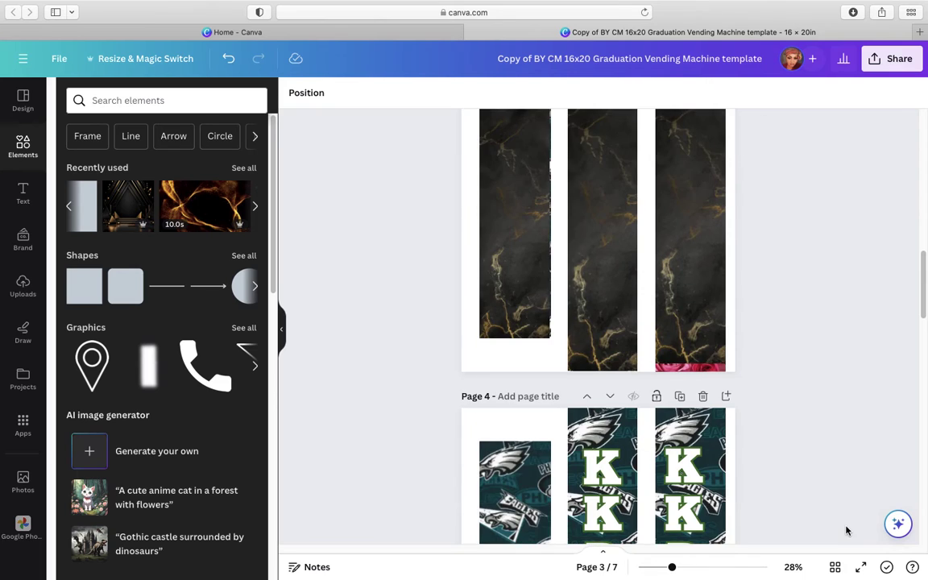
{"action": "scroll", "coordinate": [841, 530], "scroll_direction": "up", "scroll_amount": 2}
{"action": "scroll", "coordinate": [837, 532], "scroll_direction": "up", "scroll_amount": 4}
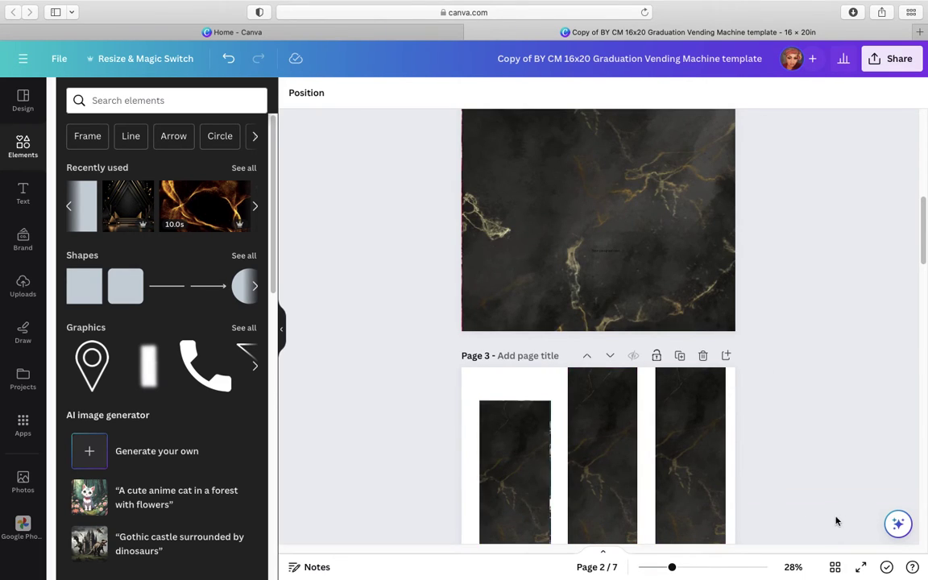
{"action": "scroll", "coordinate": [836, 522], "scroll_direction": "down", "scroll_amount": 10}
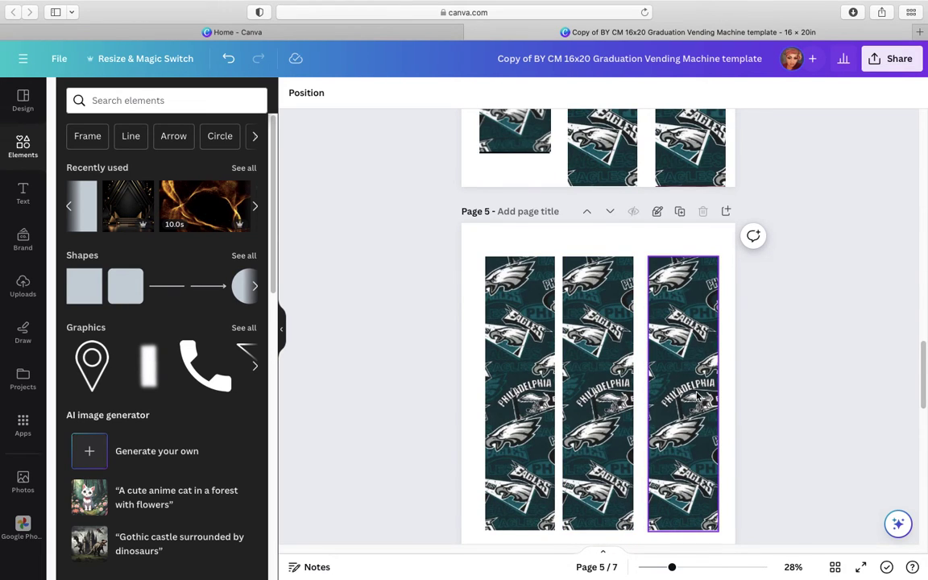
{"action": "scroll", "coordinate": [697, 396], "scroll_direction": "up", "scroll_amount": 6}
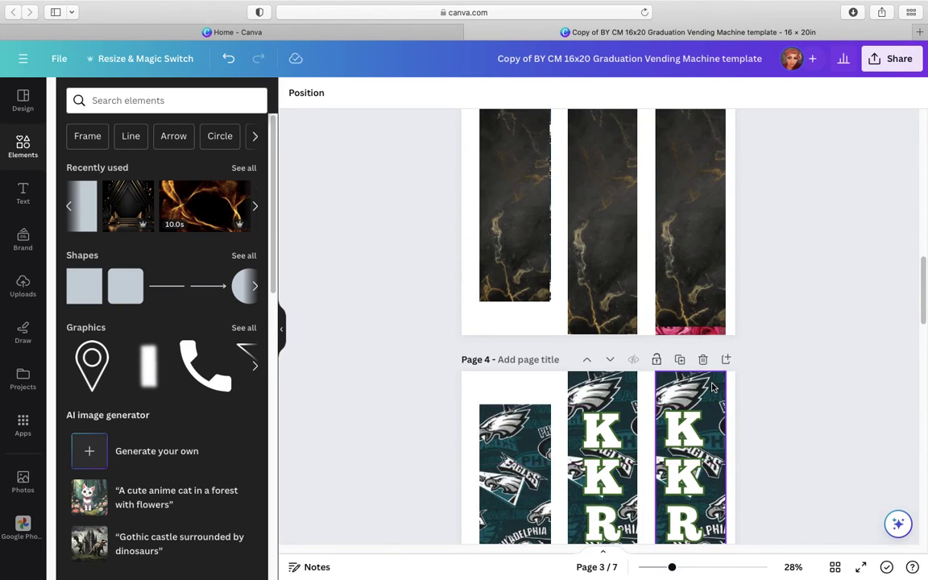
{"action": "right_click", "coordinate": [689, 278]}
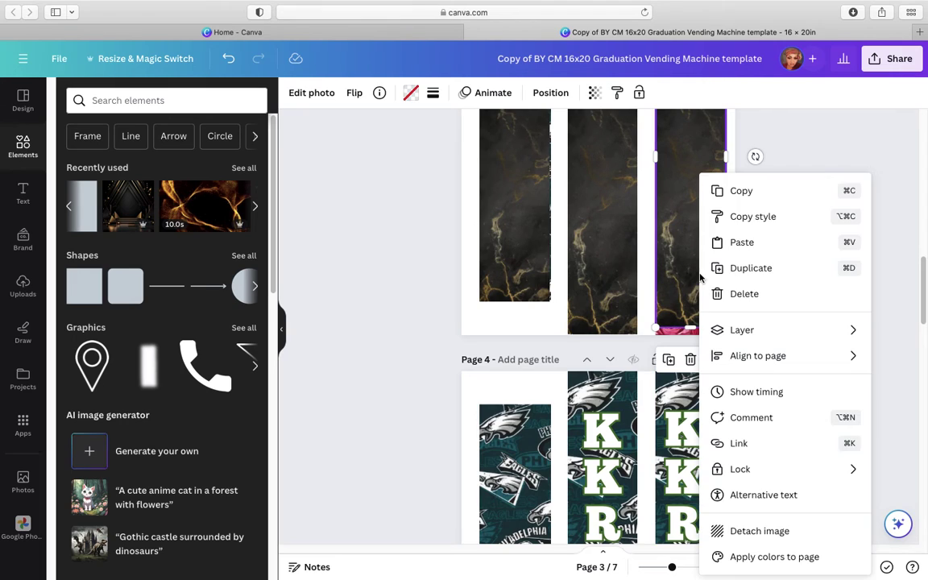
{"action": "left_click", "coordinate": [754, 269]}
{"action": "left_click_drag", "start_coordinate": [711, 254], "coordinate": [709, 299]}
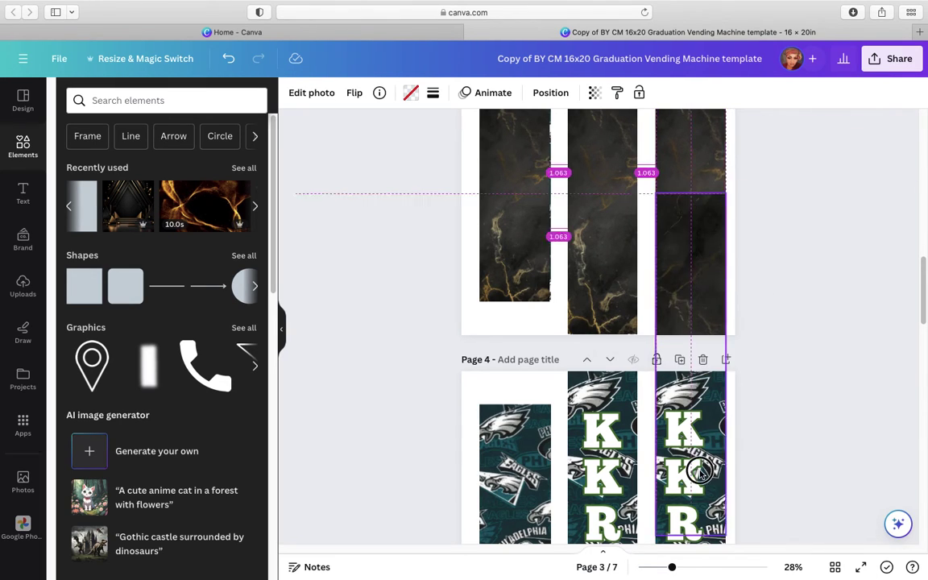
{"action": "scroll", "coordinate": [780, 360], "scroll_direction": "down", "scroll_amount": 1}
{"action": "left_click_drag", "start_coordinate": [696, 201], "coordinate": [692, 368]}
{"action": "scroll", "coordinate": [698, 355], "scroll_direction": "down", "scroll_amount": 5}
{"action": "scroll", "coordinate": [698, 356], "scroll_direction": "down", "scroll_amount": 3}
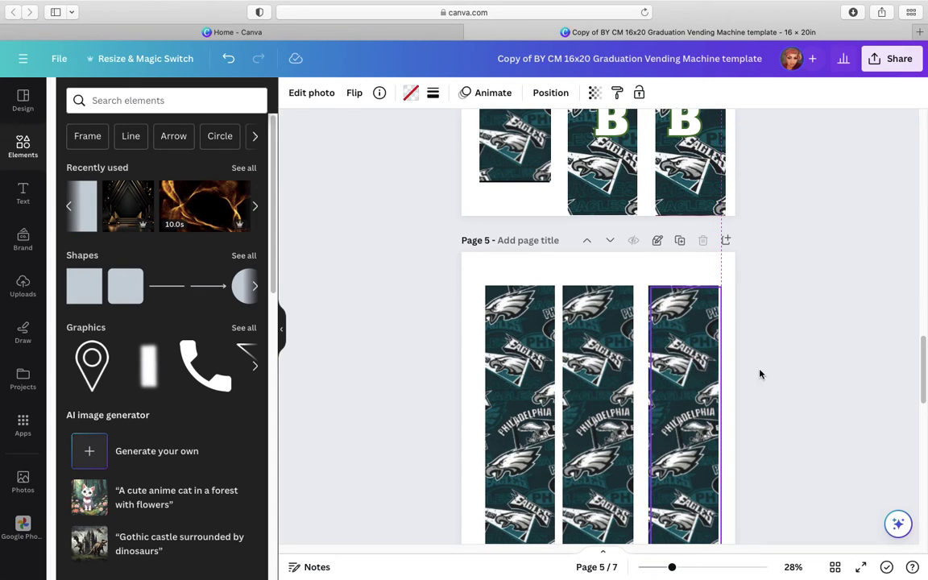
{"action": "left_click_drag", "start_coordinate": [760, 373], "coordinate": [829, 342]}
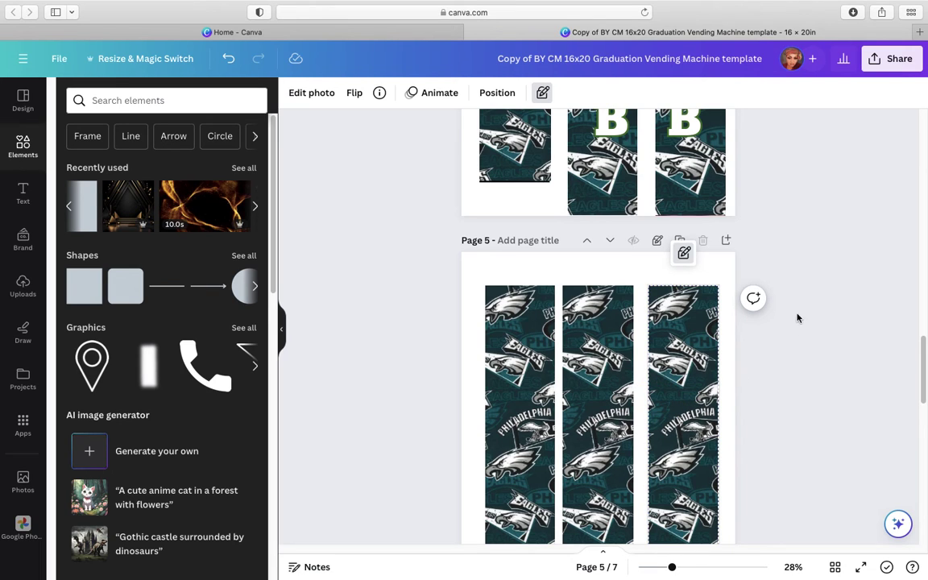
{"action": "scroll", "coordinate": [838, 278], "scroll_direction": "up", "scroll_amount": 3}
{"action": "scroll", "coordinate": [770, 262], "scroll_direction": "up", "scroll_amount": 3}
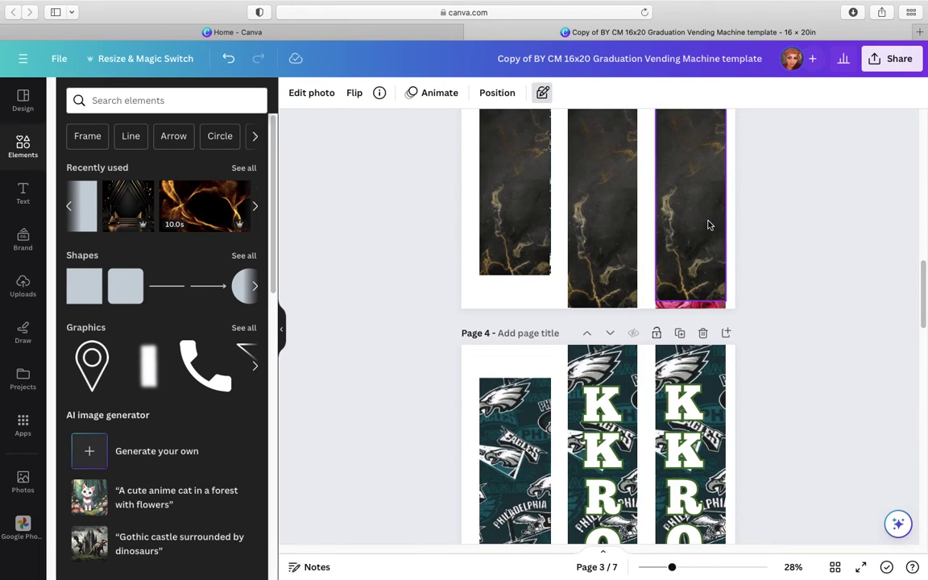
- Shift the right marble strip on page 3 down slightly to cover the pink floral edge at its bottom
{"action": "mouse_move", "coordinate": [704, 283]}
{"action": "left_mouse_down"}
{"action": "mouse_move", "coordinate": [703, 294]}
{"action": "mouse_move", "coordinate": [709, 290]}
{"action": "left_mouse_up"}
{"action": "right_click", "coordinate": [736, 260]}
{"action": "left_click", "coordinate": [695, 264]}
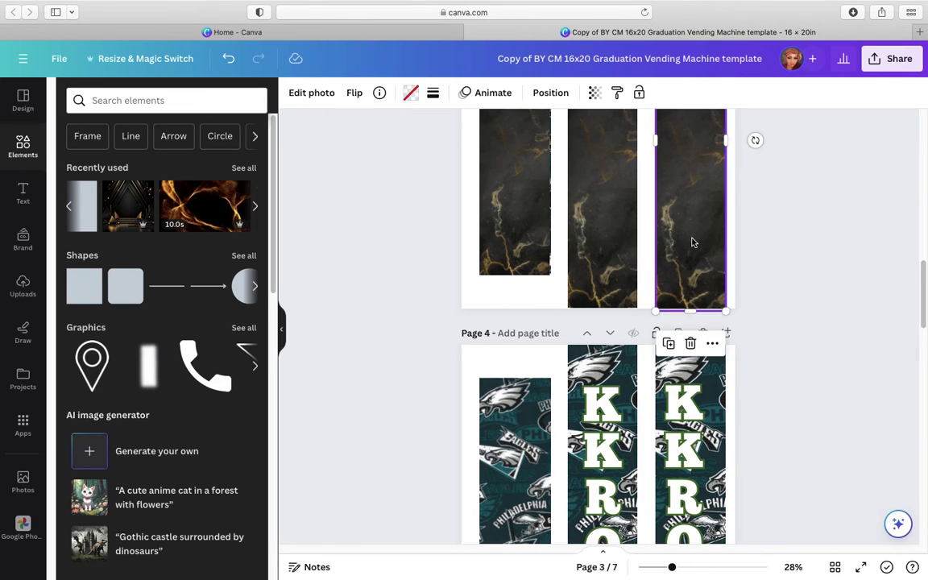
- Try to duplicate the right marble strip on page 3 and place the copy over the left Eagles strip on page 5
{"action": "left_click", "coordinate": [669, 345]}
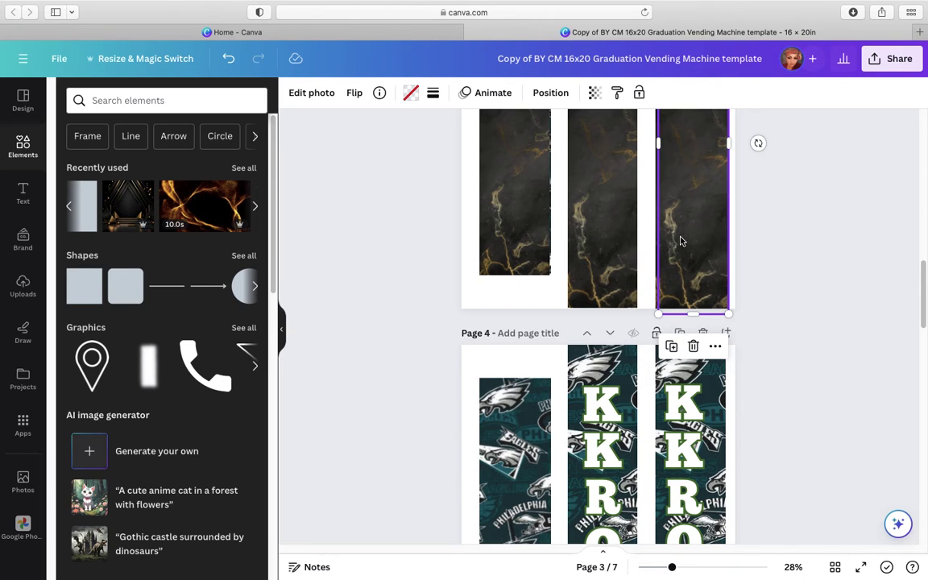
{"action": "left_click_drag", "start_coordinate": [680, 241], "coordinate": [545, 448]}
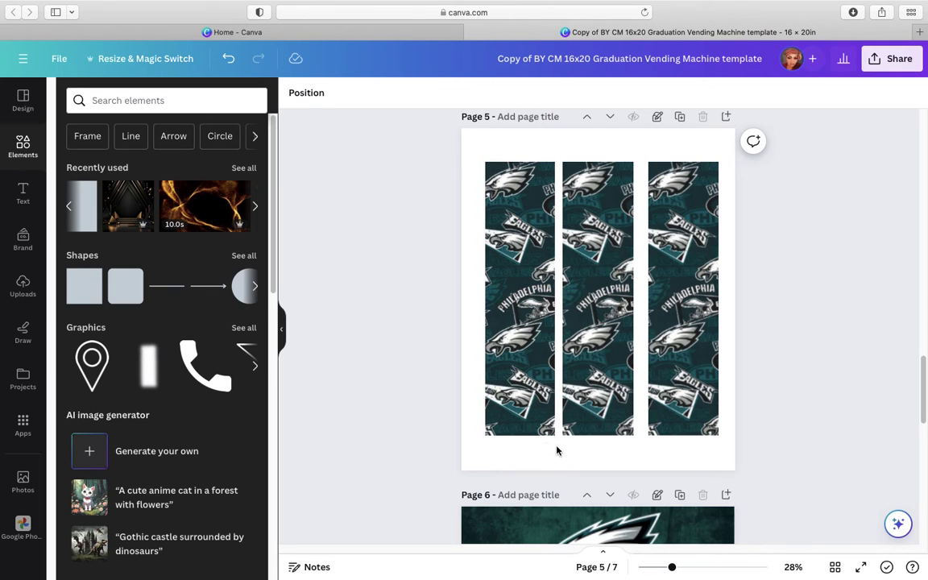
{"action": "right_click", "coordinate": [532, 331]}
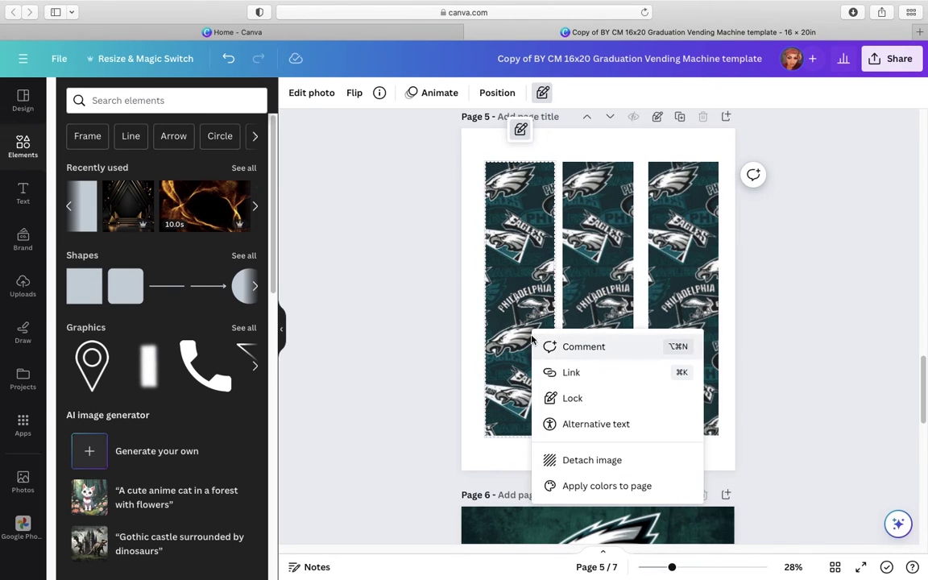
{"action": "left_click", "coordinate": [574, 255]}
{"action": "left_click", "coordinate": [531, 270]}
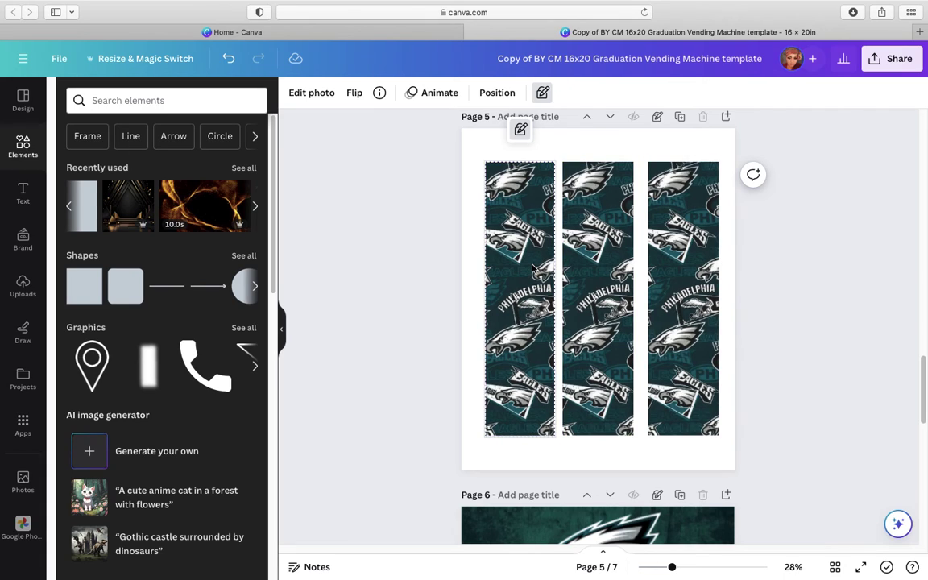
{"action": "right_click", "coordinate": [531, 269]}
{"action": "left_click", "coordinate": [519, 256]}
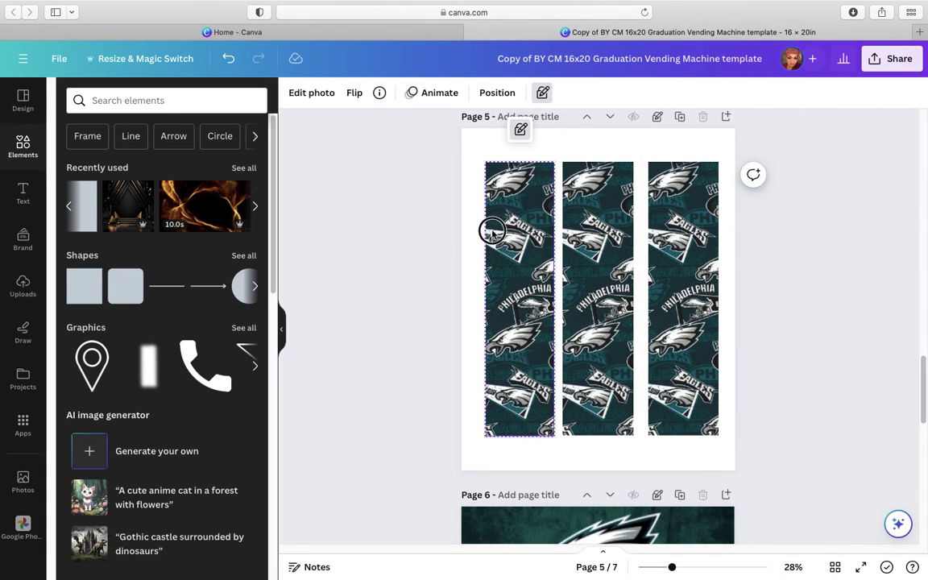
{"action": "left_click", "coordinate": [826, 254]}
- Delete page 4 with the Eagles strips and the old vertical letters
{"action": "scroll", "coordinate": [595, 406], "scroll_direction": "down", "scroll_amount": 3}
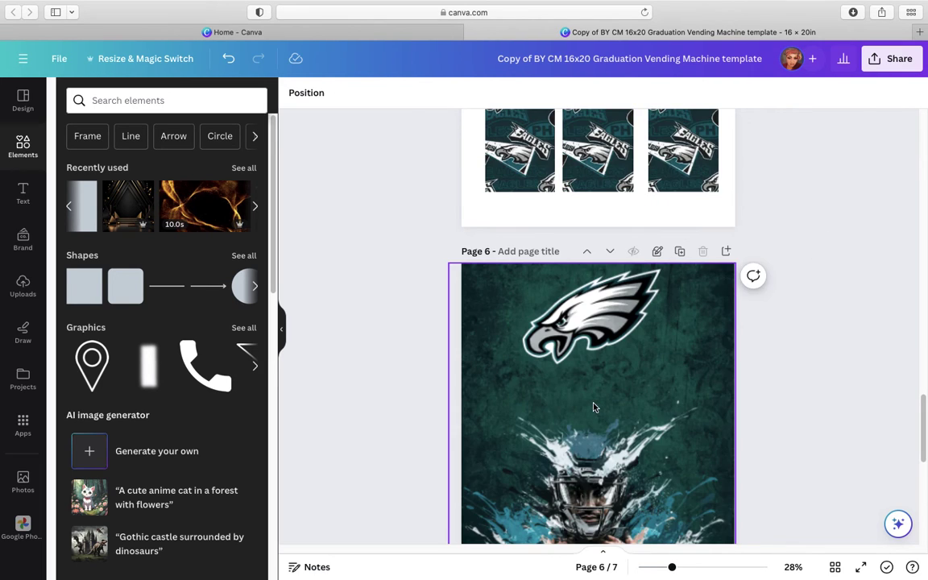
{"action": "scroll", "coordinate": [591, 404], "scroll_direction": "up", "scroll_amount": 3}
{"action": "scroll", "coordinate": [590, 402], "scroll_direction": "up", "scroll_amount": 10}
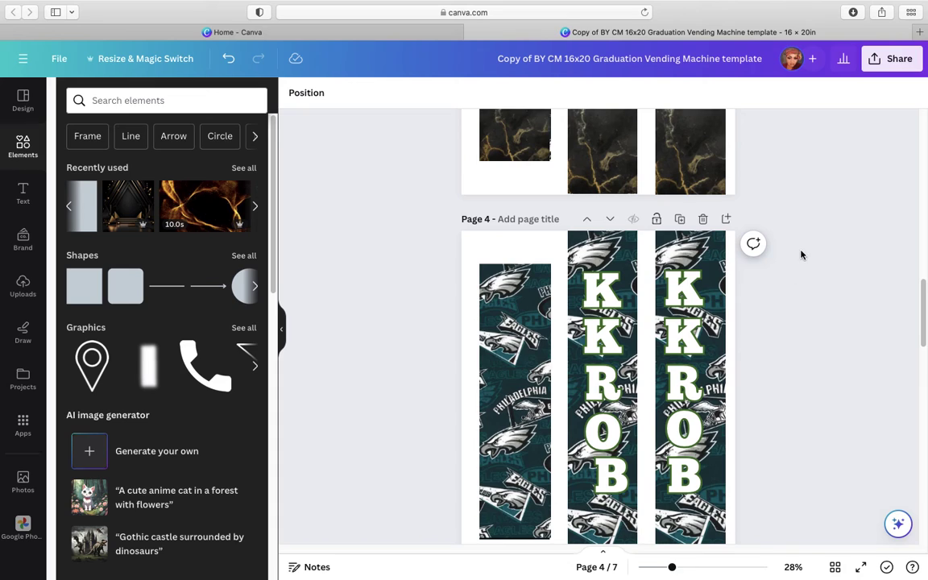
{"action": "left_click_drag", "start_coordinate": [797, 239], "coordinate": [447, 473]}
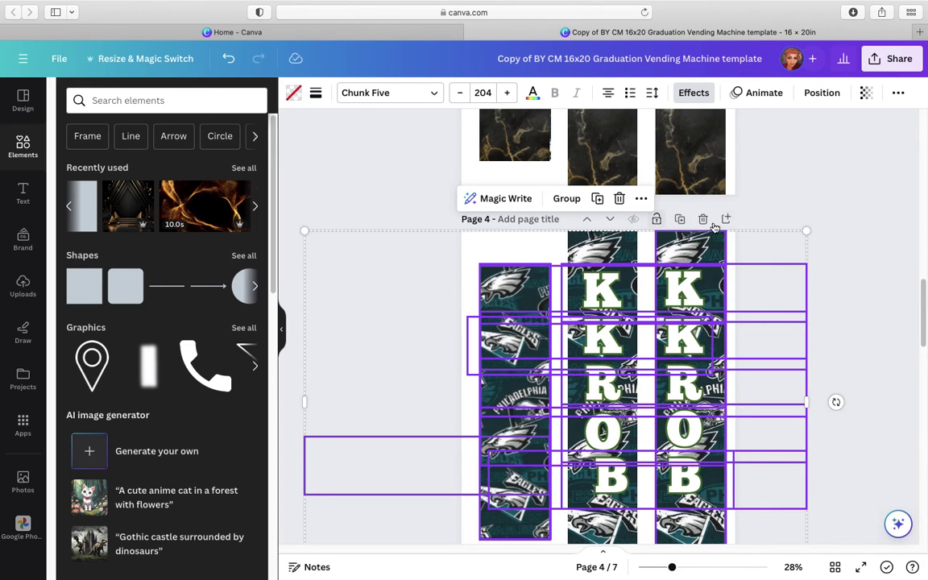
{"action": "left_click", "coordinate": [702, 220]}
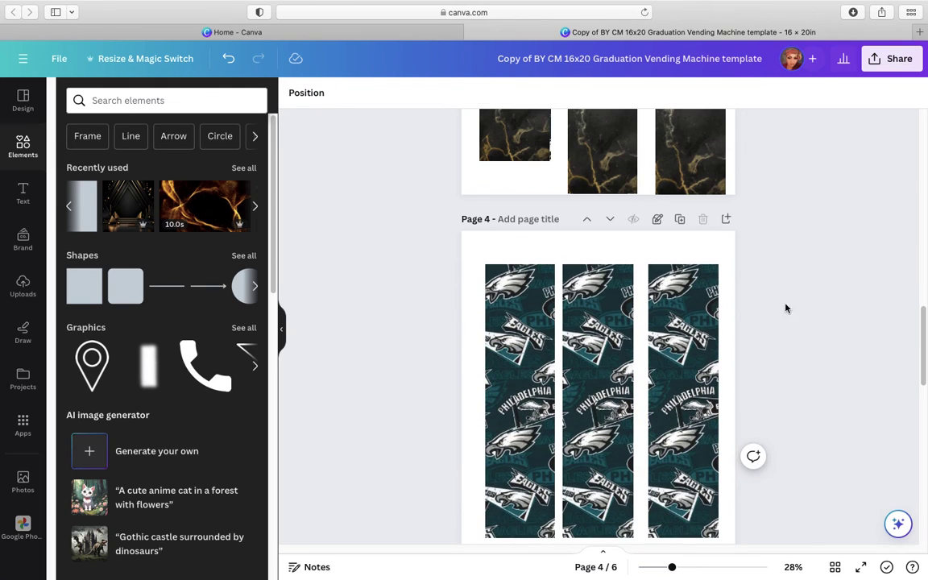
- Try to move the right marble strip from page 3 over the left Eagles strip on page 4 and shrink it to fit
{"action": "left_click_drag", "start_coordinate": [699, 167], "coordinate": [540, 507]}
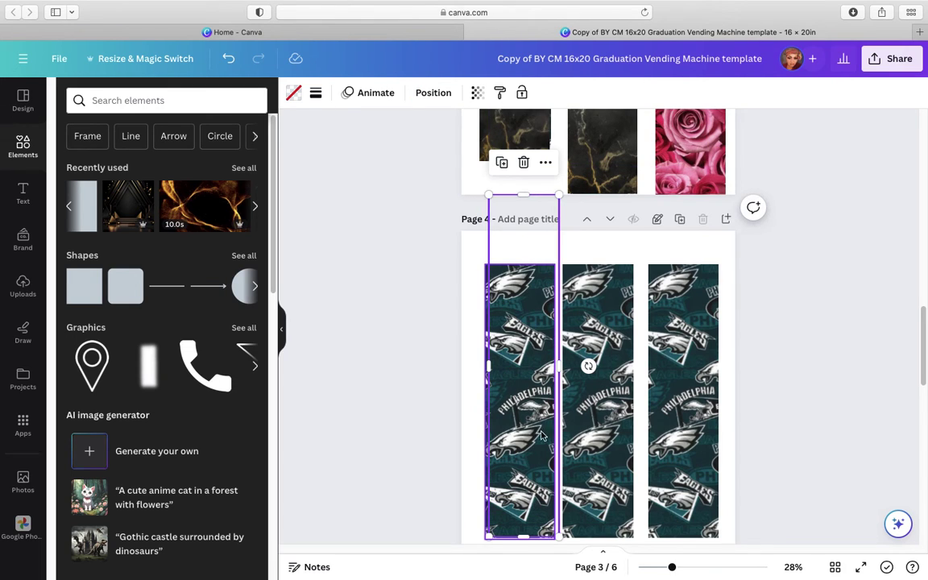
{"action": "left_click_drag", "start_coordinate": [559, 197], "coordinate": [550, 268]}
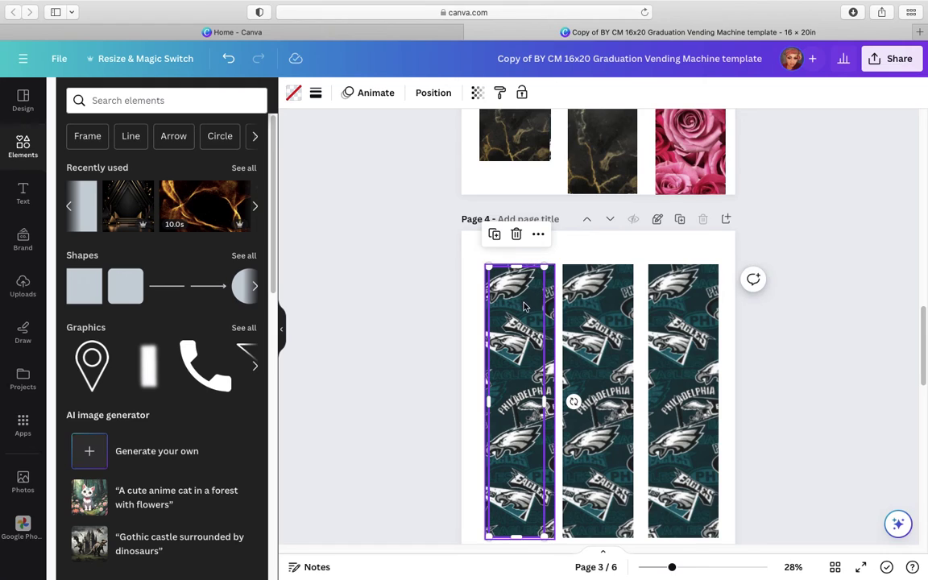
{"action": "left_click_drag", "start_coordinate": [520, 303], "coordinate": [508, 324]}
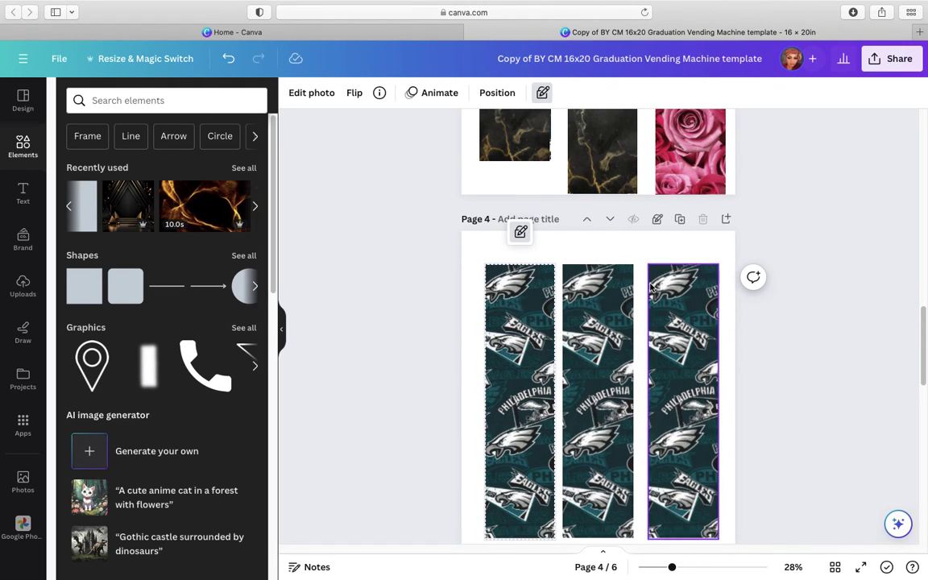
{"action": "left_click", "coordinate": [659, 220]}
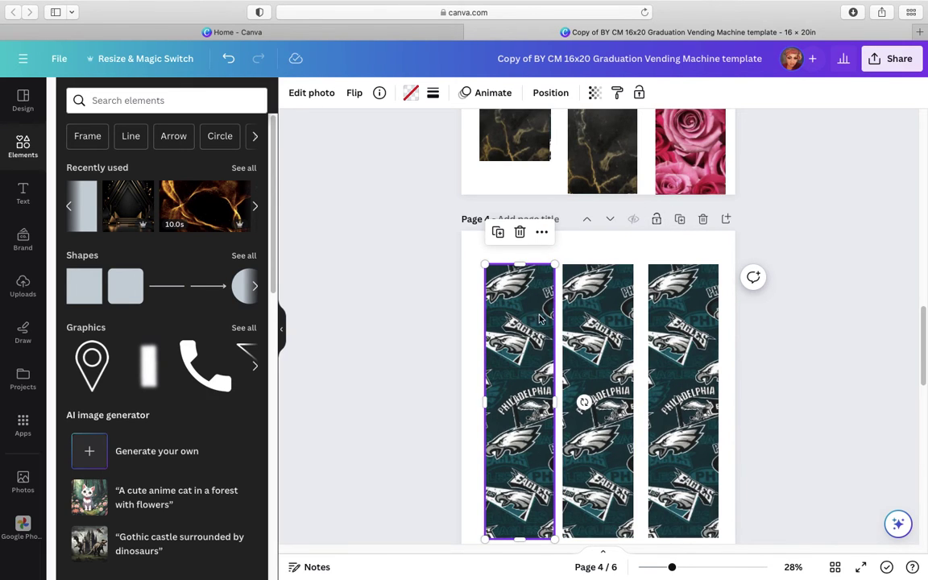
{"action": "left_click_drag", "start_coordinate": [540, 320], "coordinate": [583, 249]}
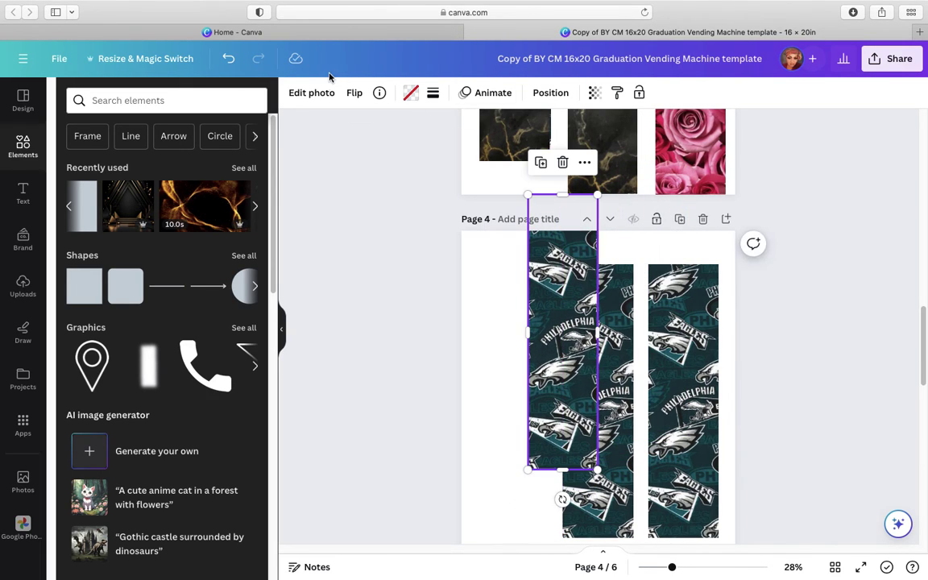
{"action": "left_click", "coordinate": [228, 58]}
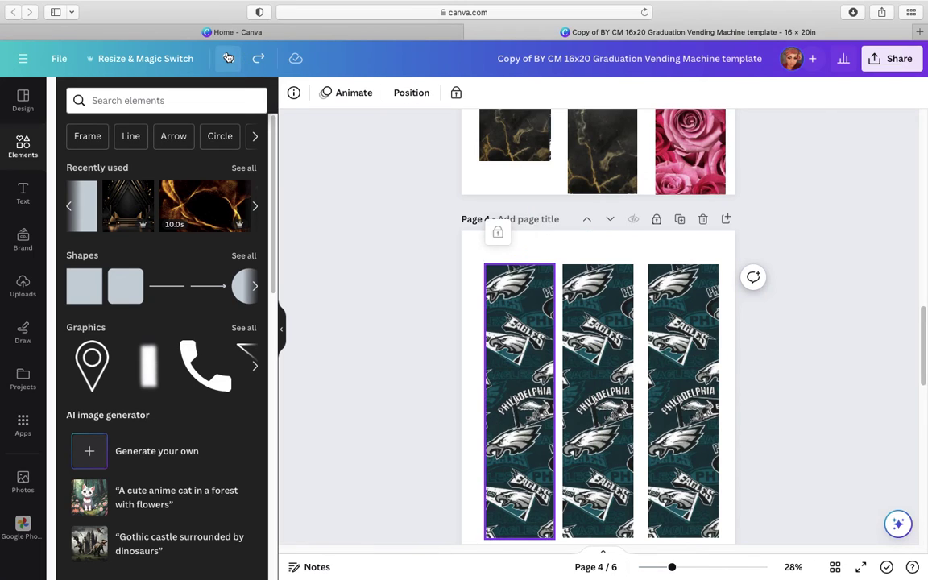
{"action": "left_click", "coordinate": [228, 58]}
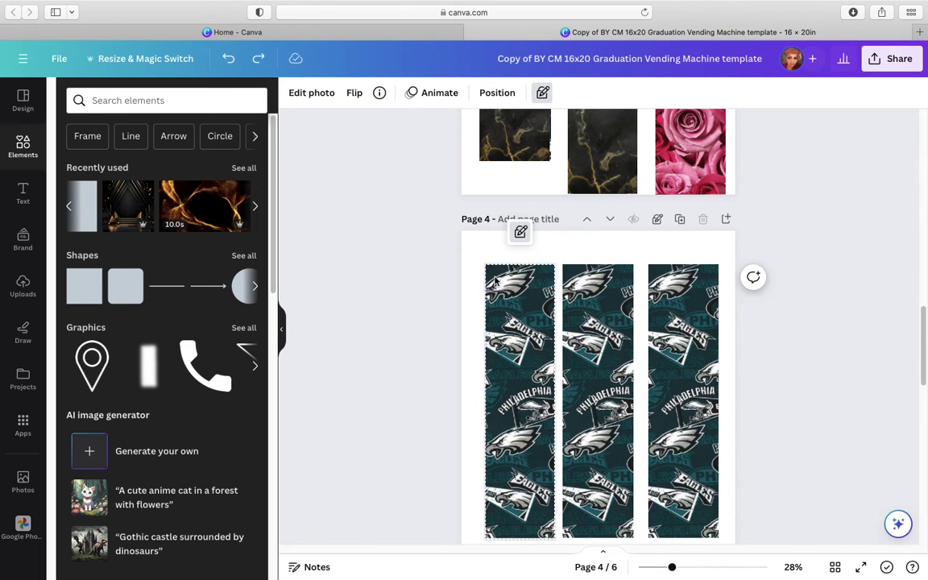
- Duplicate the middle marble strip on page 3 and place the copy over the pink rose strip beside it
{"action": "left_click", "coordinate": [586, 178]}
{"action": "right_click", "coordinate": [594, 165]}
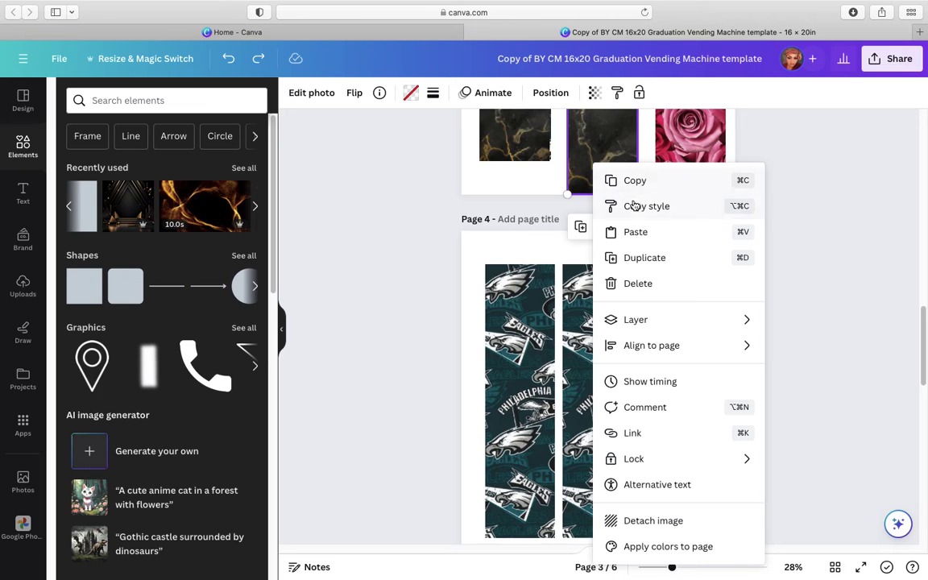
{"action": "left_click", "coordinate": [633, 257]}
{"action": "left_click_drag", "start_coordinate": [636, 153], "coordinate": [688, 157]}
- Try to duplicate the right marble strip on page 3, place the copy over the right Eagles strip on page 4, and shrink it
{"action": "right_click", "coordinate": [695, 173]}
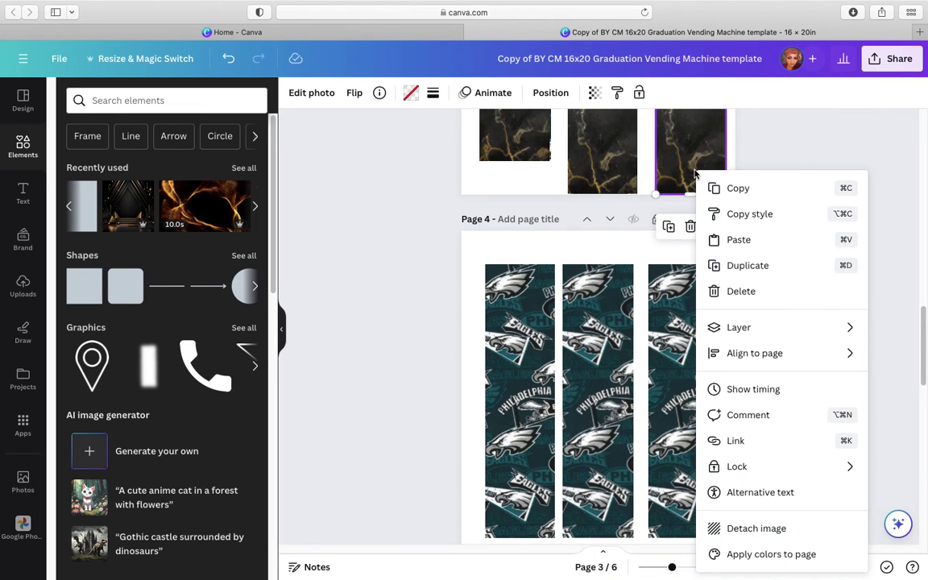
{"action": "left_click", "coordinate": [669, 228]}
{"action": "left_click_drag", "start_coordinate": [691, 165], "coordinate": [679, 491]}
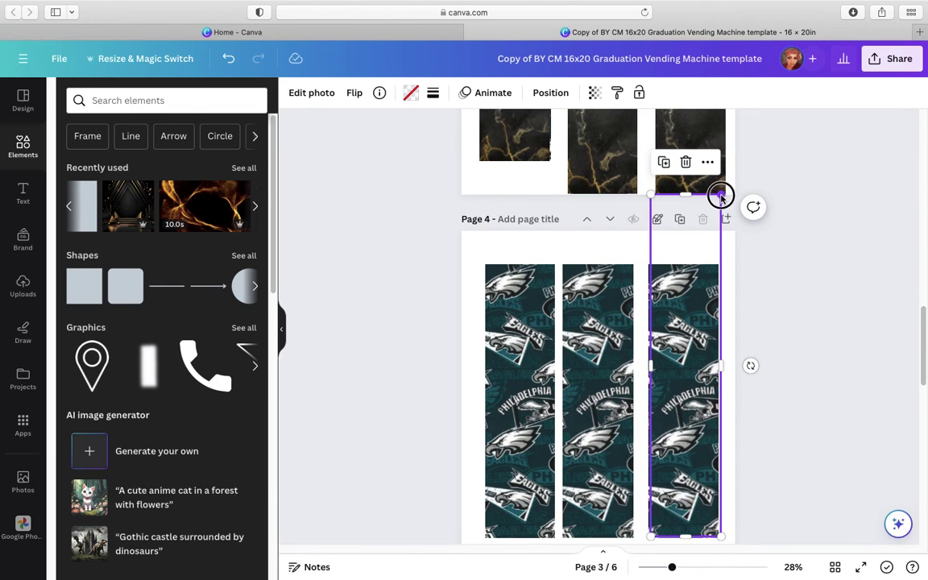
{"action": "left_click_drag", "start_coordinate": [721, 195], "coordinate": [733, 278]}
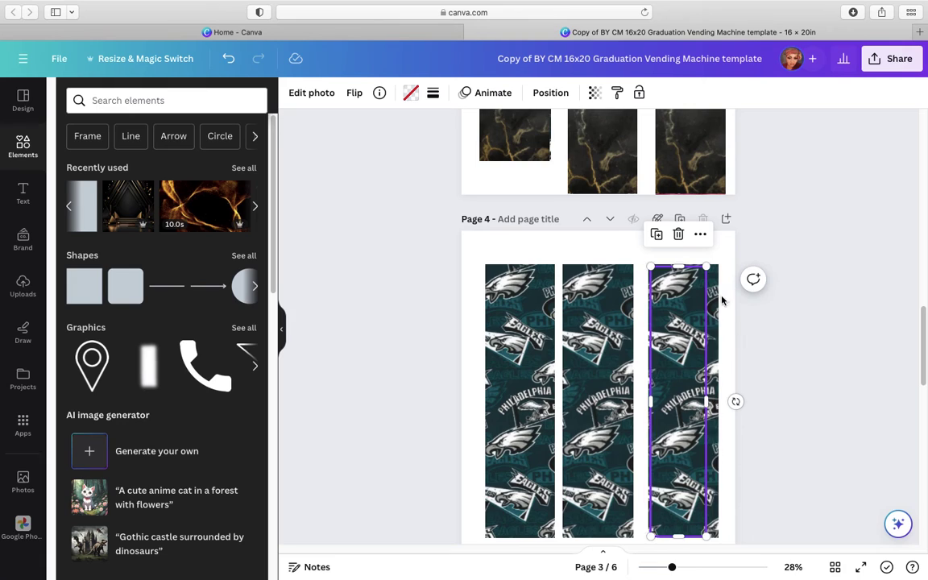
{"action": "left_click", "coordinate": [786, 280]}
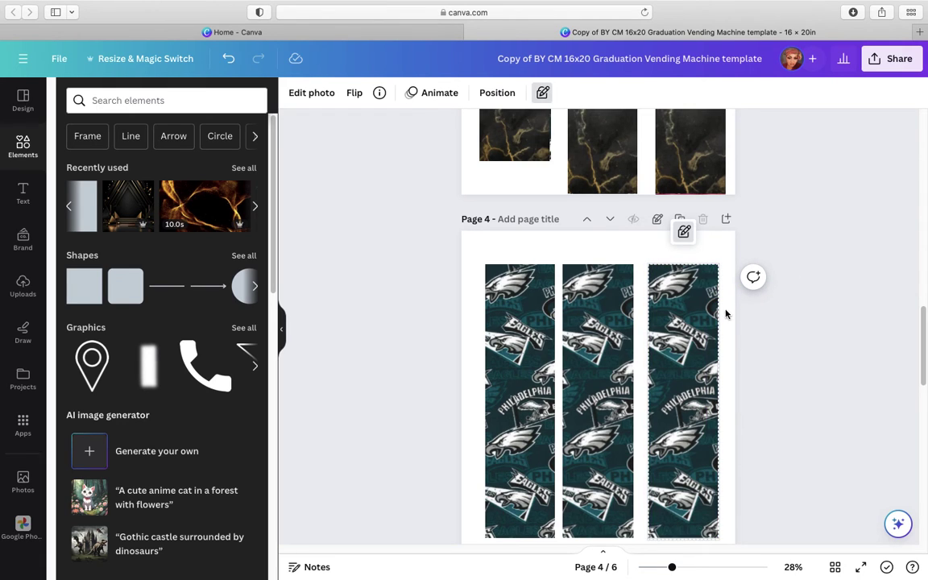
- Unlock page 4 so that its Eagles strips can be edited
{"action": "left_click_drag", "start_coordinate": [725, 313], "coordinate": [673, 377]}
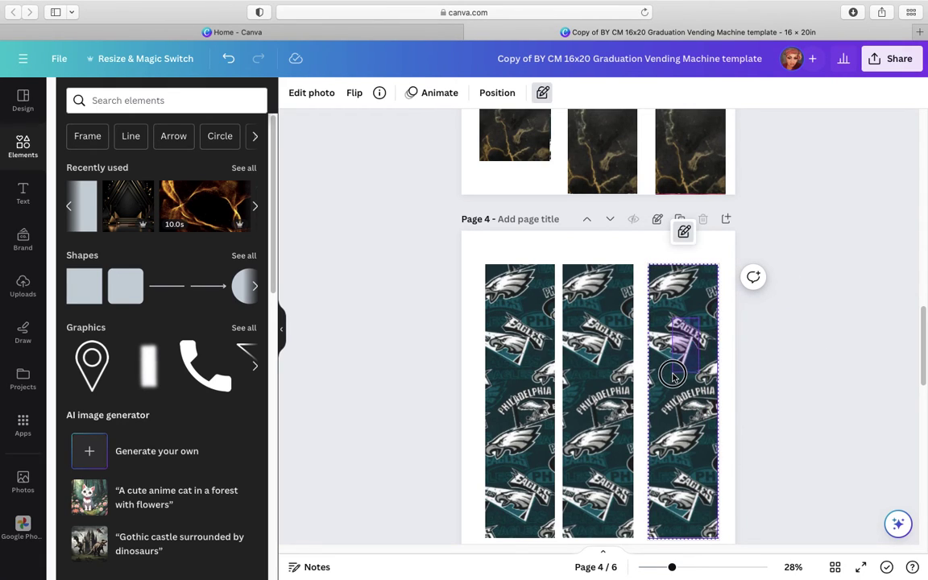
{"action": "mouse_move", "coordinate": [618, 367]}
{"action": "left_mouse_down"}
{"action": "mouse_move", "coordinate": [556, 322]}
{"action": "mouse_move", "coordinate": [489, 296]}
{"action": "left_mouse_up"}
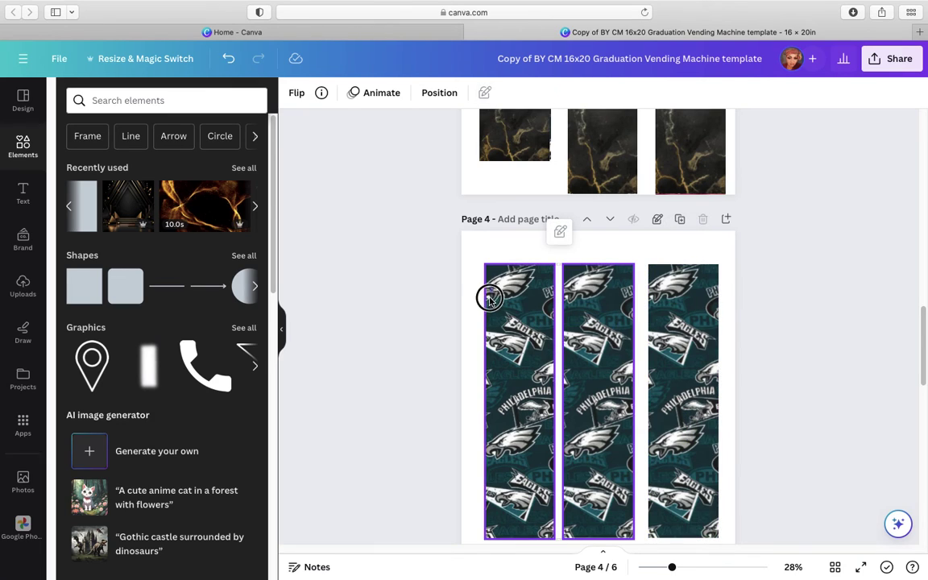
{"action": "left_click", "coordinate": [658, 220]}
{"action": "left_click", "coordinate": [659, 220]}
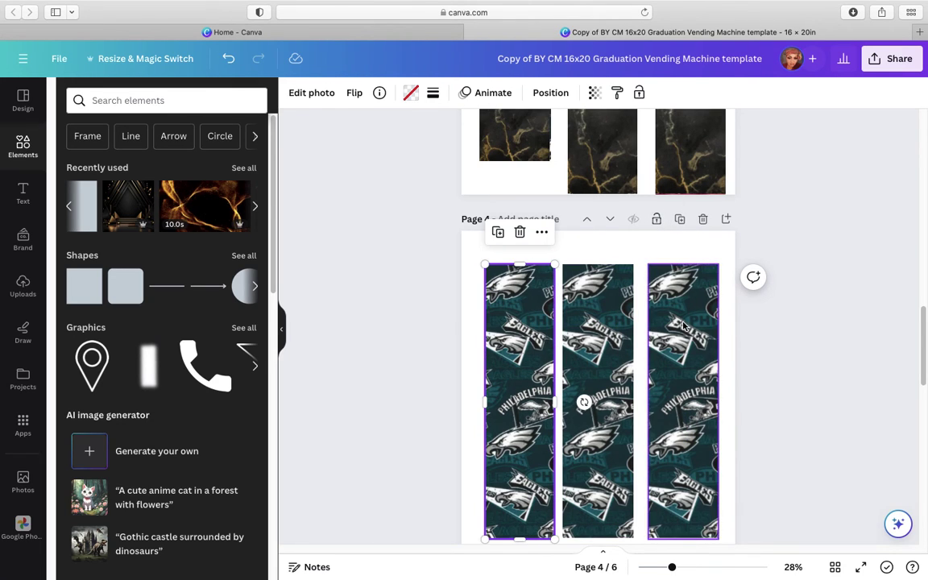
- Duplicate the right marble strip on page 3, place the copy over the left Eagles strip on page 4, and resize it to match
{"action": "left_click", "coordinate": [680, 192]}
{"action": "left_click", "coordinate": [669, 228]}
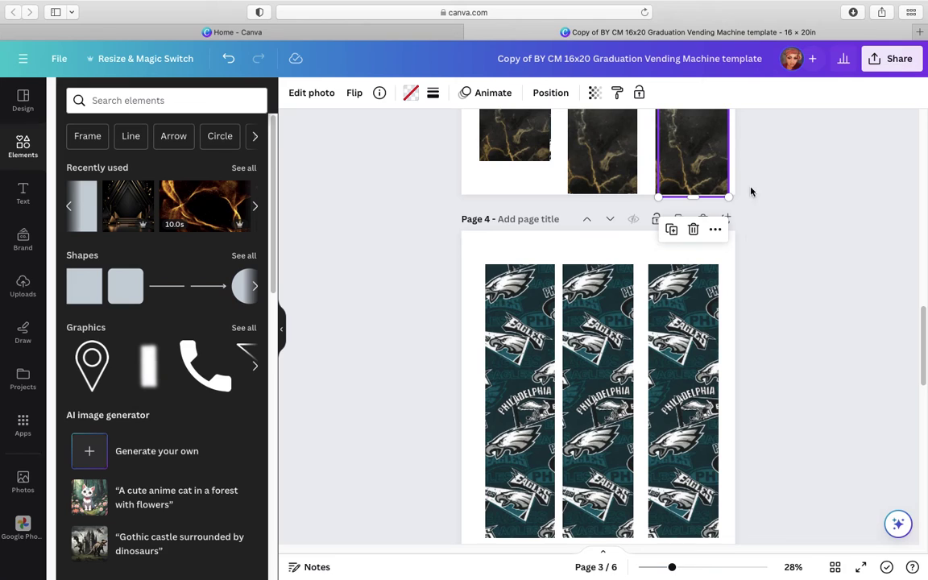
{"action": "left_click_drag", "start_coordinate": [696, 176], "coordinate": [525, 499]}
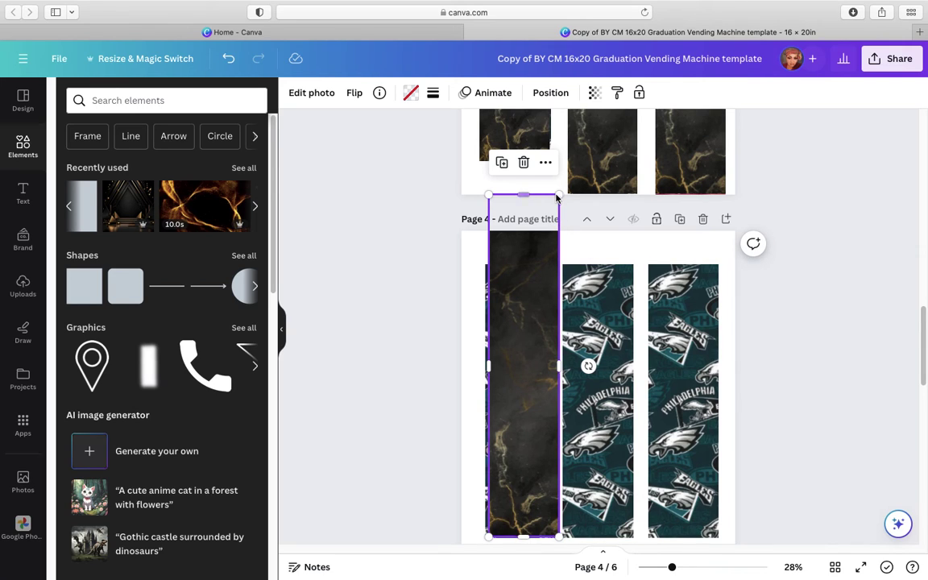
{"action": "left_click_drag", "start_coordinate": [550, 201], "coordinate": [505, 285]}
{"action": "left_click_drag", "start_coordinate": [542, 396], "coordinate": [555, 394]}
{"action": "scroll", "coordinate": [783, 321], "scroll_direction": "down", "scroll_amount": 1}
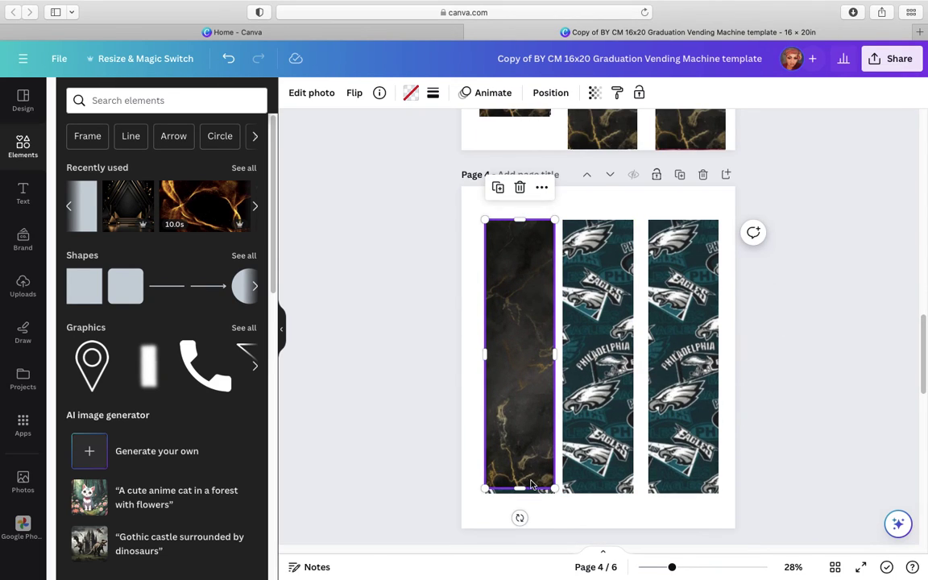
{"action": "left_click_drag", "start_coordinate": [519, 489], "coordinate": [520, 495]}
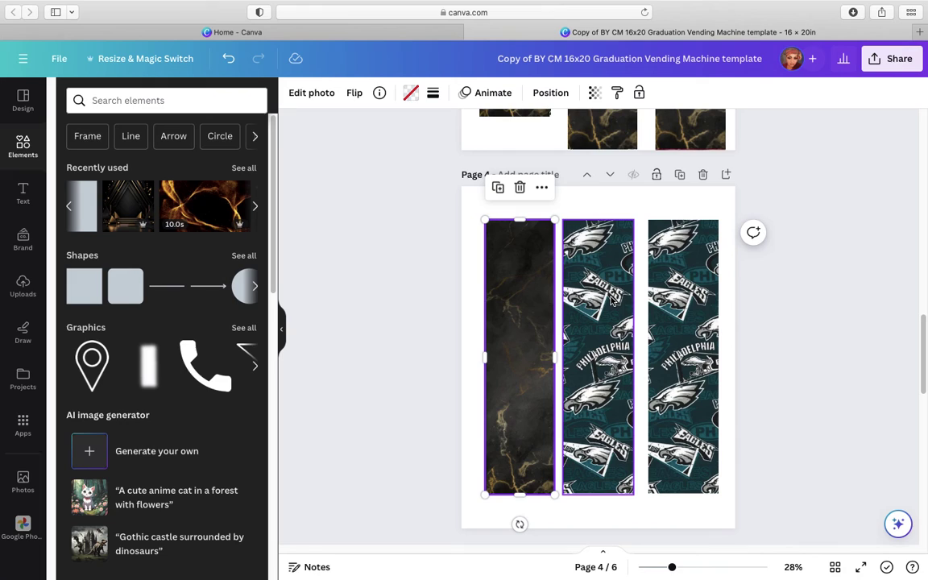
- Duplicate the left marble strip on page 4 twice and place the copies over the right and middle Eagles strips
{"action": "left_click", "coordinate": [500, 187]}
{"action": "left_click_drag", "start_coordinate": [523, 292], "coordinate": [684, 292]}
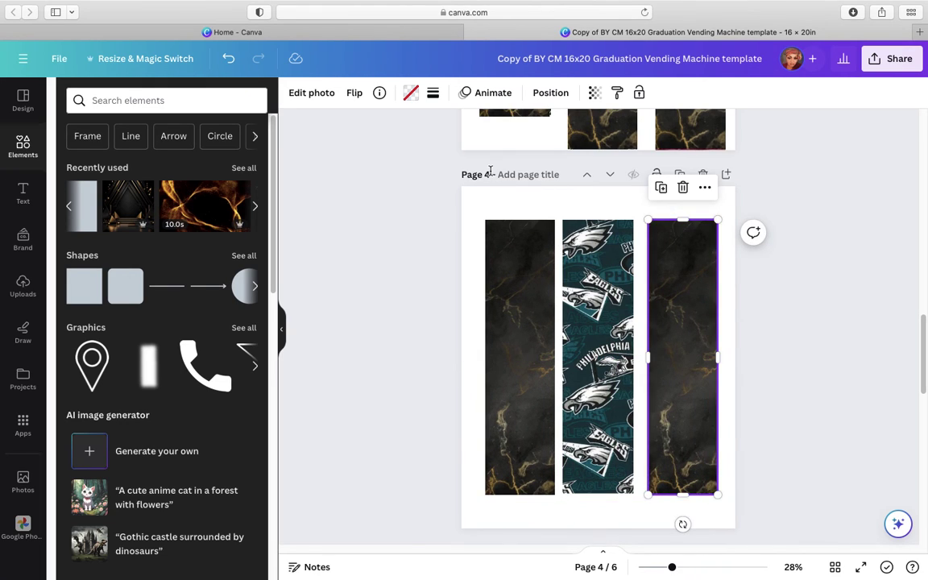
{"action": "left_click", "coordinate": [539, 262]}
{"action": "left_click", "coordinate": [499, 188]}
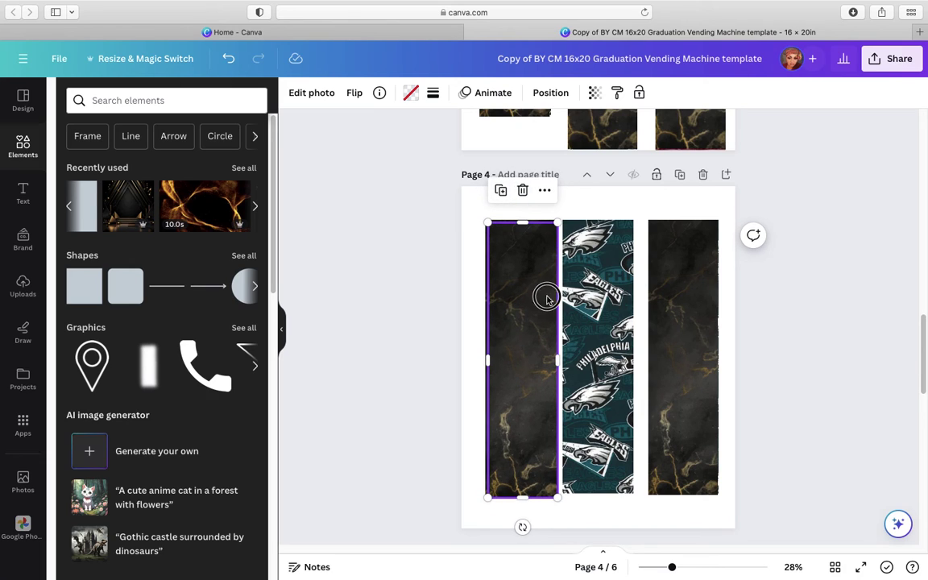
{"action": "left_click_drag", "start_coordinate": [547, 299], "coordinate": [620, 303]}
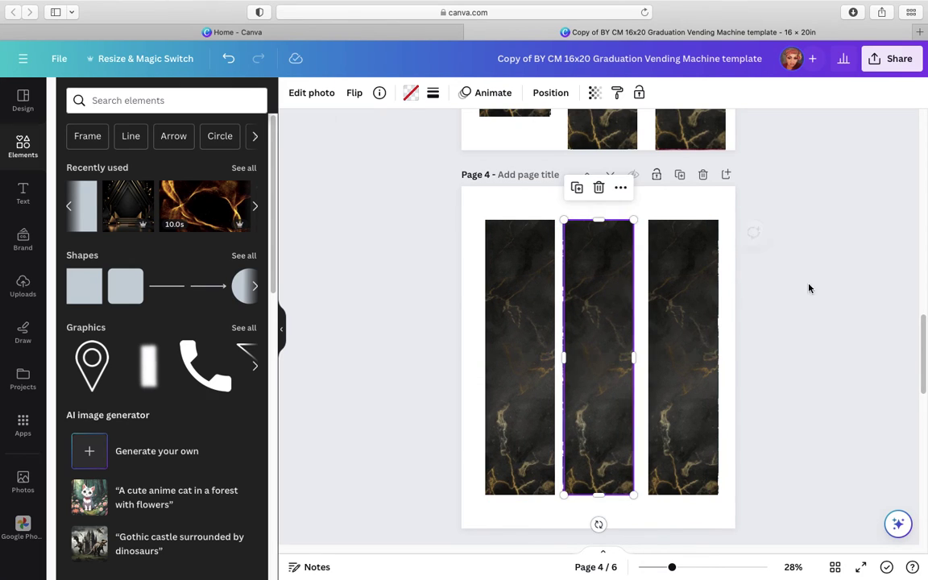
{"action": "scroll", "coordinate": [854, 297], "scroll_direction": "down", "scroll_amount": 5}
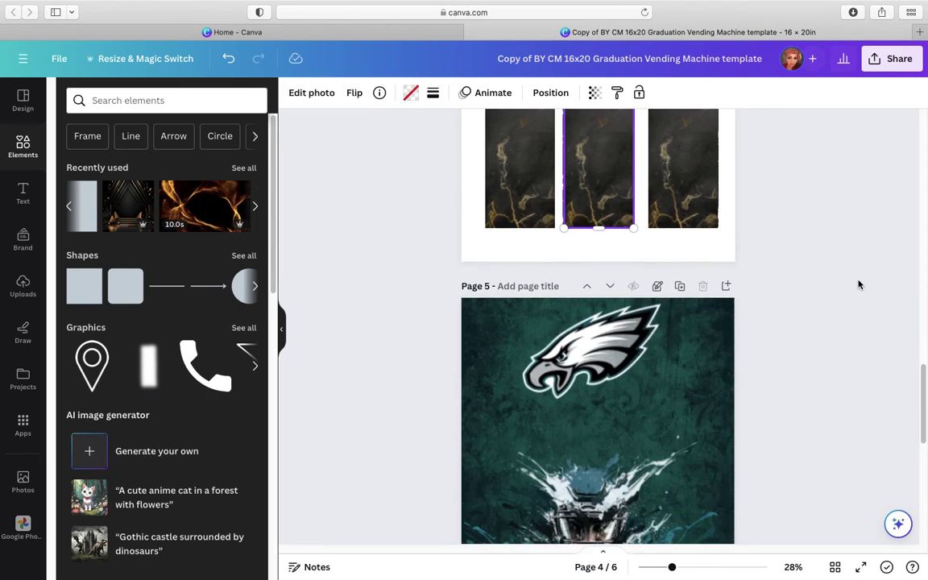
{"action": "scroll", "coordinate": [858, 285], "scroll_direction": "up", "scroll_amount": 5}
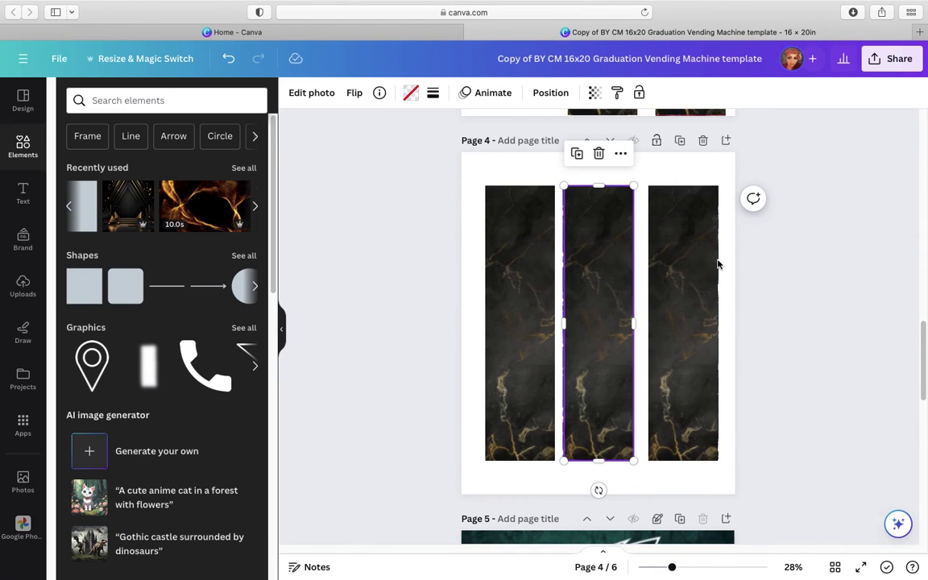
{"action": "left_click", "coordinate": [831, 254]}
{"action": "scroll", "coordinate": [805, 303], "scroll_direction": "up", "scroll_amount": 15}
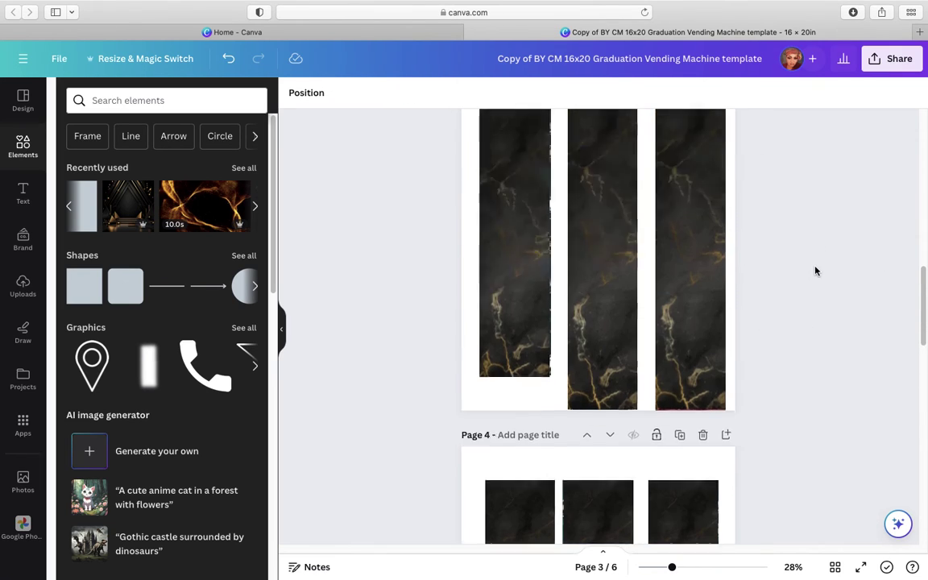
{"action": "scroll", "coordinate": [830, 221], "scroll_direction": "up", "scroll_amount": 4}
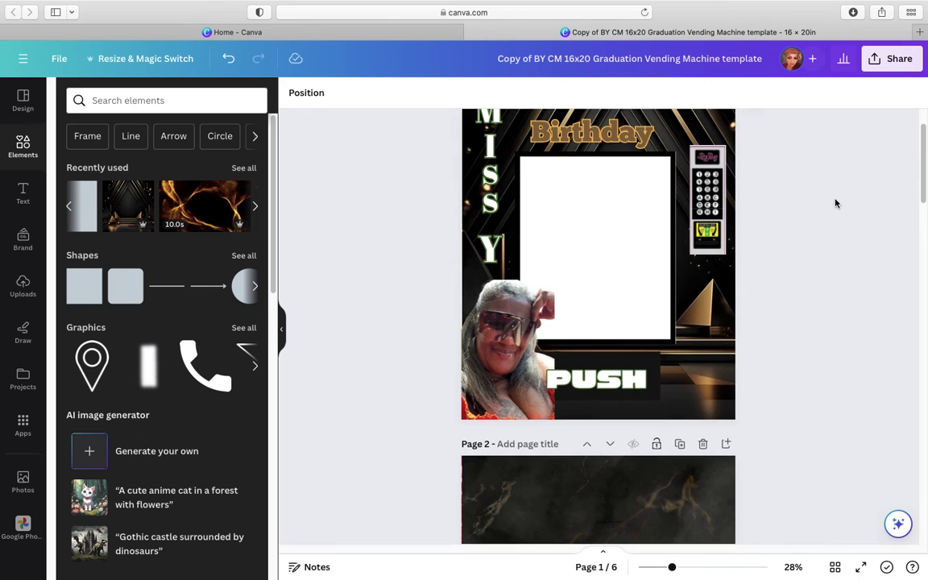
- Review the marble artwork on pages 2 to 4 and check which following page still has Eagles artwork
{"action": "scroll", "coordinate": [837, 203], "scroll_direction": "down", "scroll_amount": 10}
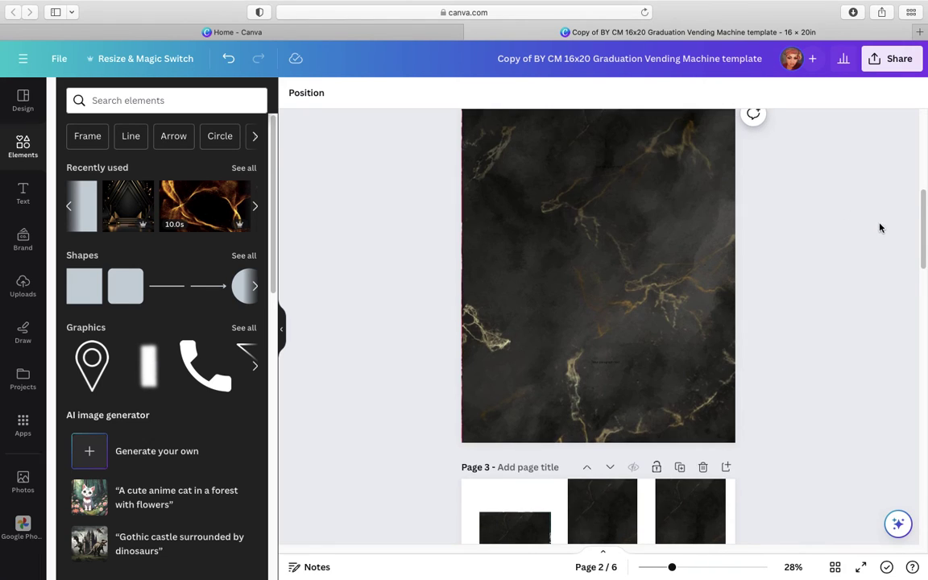
{"action": "scroll", "coordinate": [817, 230], "scroll_direction": "up", "scroll_amount": 3}
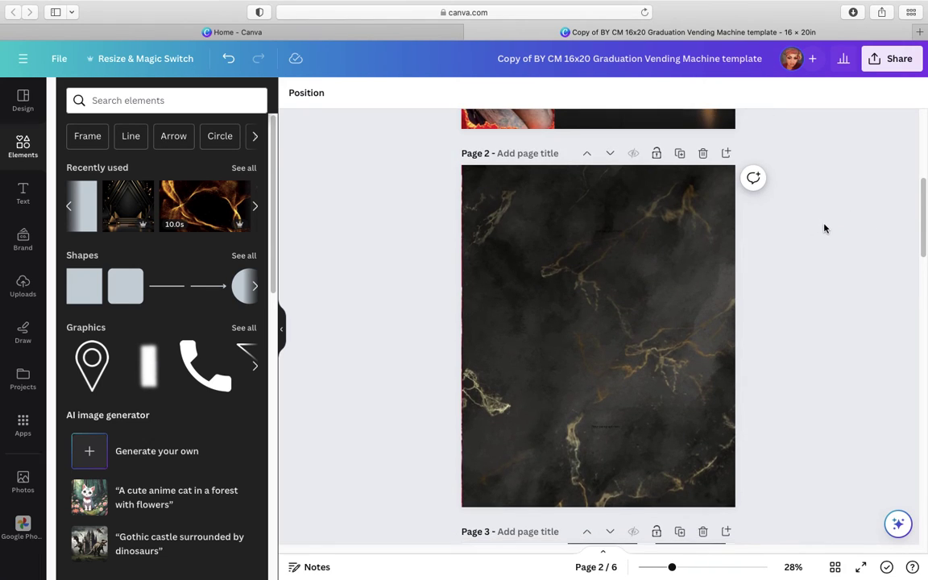
{"action": "scroll", "coordinate": [773, 258], "scroll_direction": "down", "scroll_amount": 5}
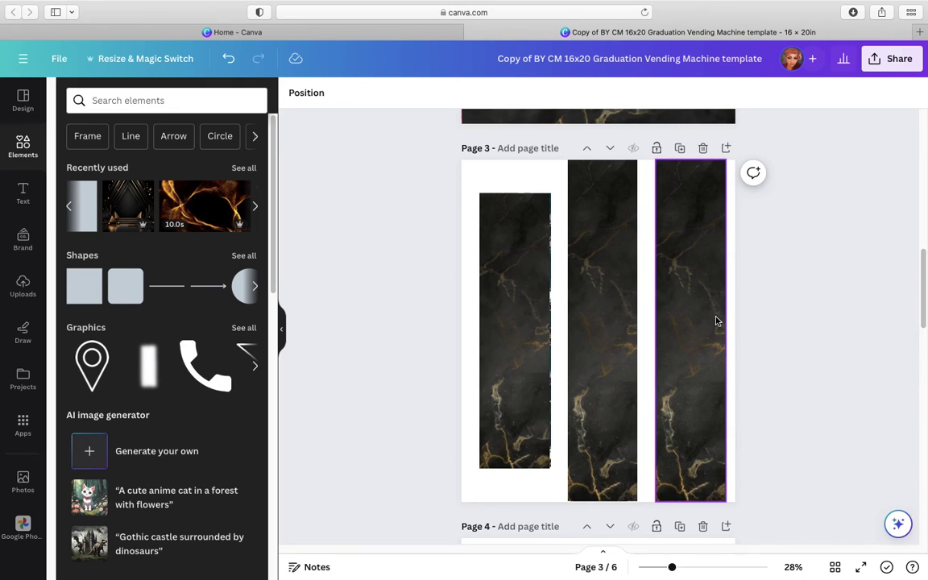
{"action": "scroll", "coordinate": [769, 342], "scroll_direction": "down", "scroll_amount": 5}
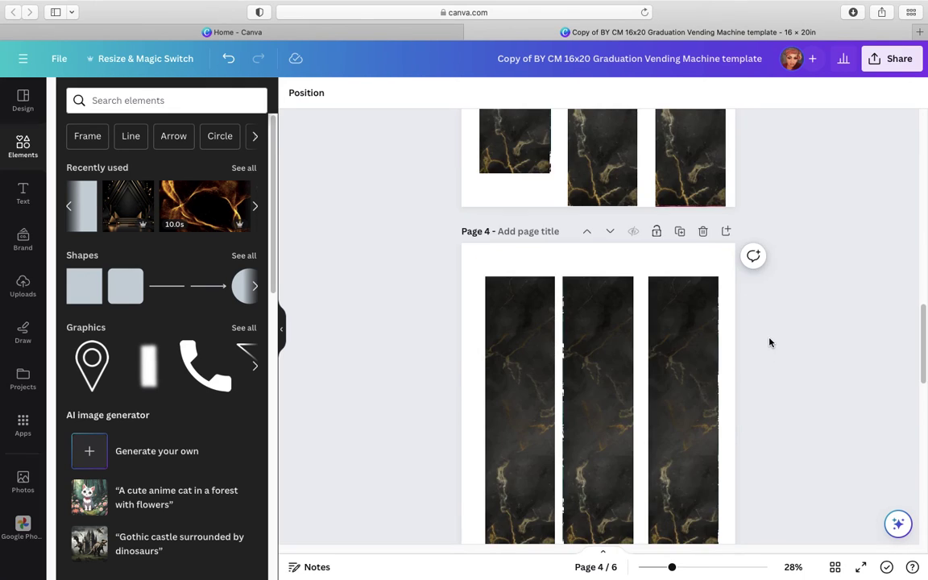
{"action": "scroll", "coordinate": [686, 411], "scroll_direction": "down", "scroll_amount": 2}
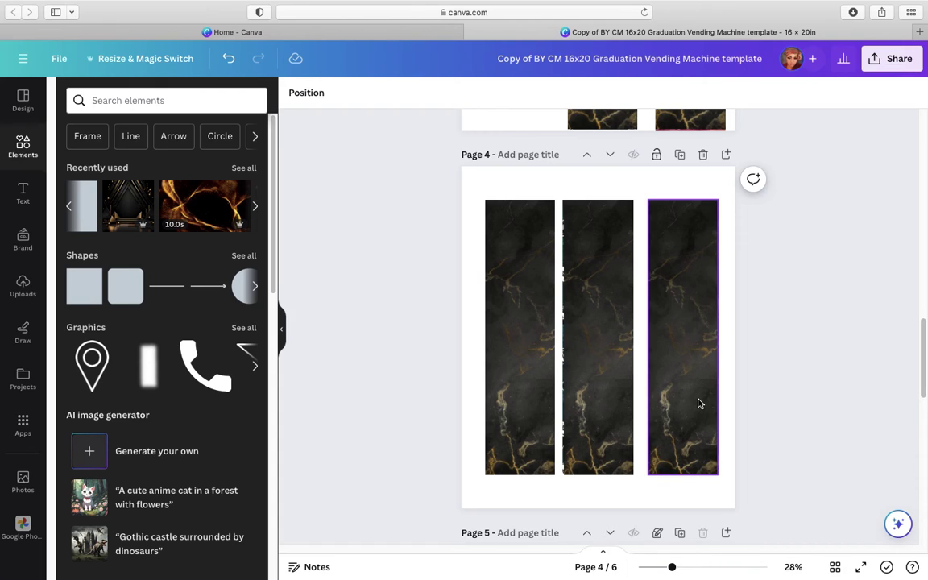
{"action": "scroll", "coordinate": [698, 402], "scroll_direction": "up", "scroll_amount": 3}
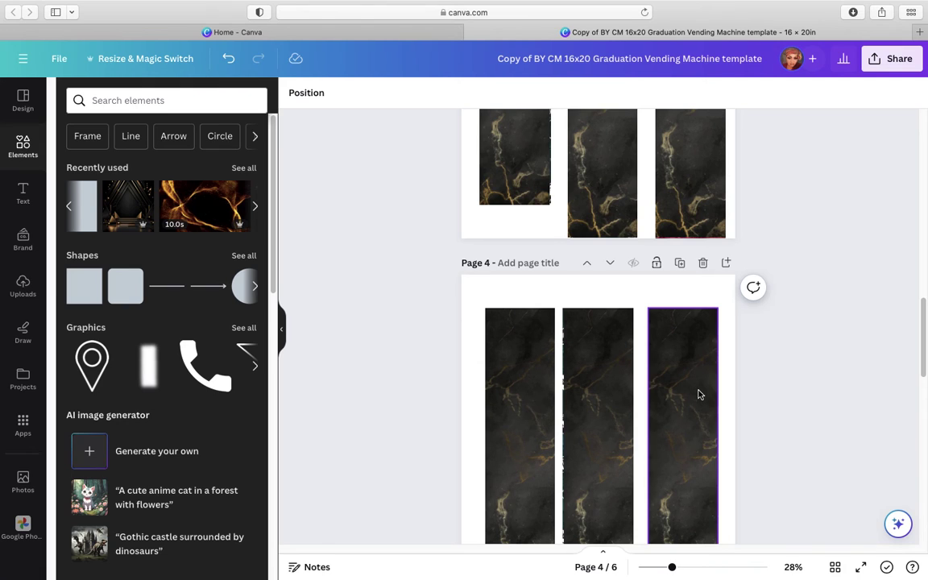
{"action": "scroll", "coordinate": [684, 403], "scroll_direction": "down", "scroll_amount": 4}
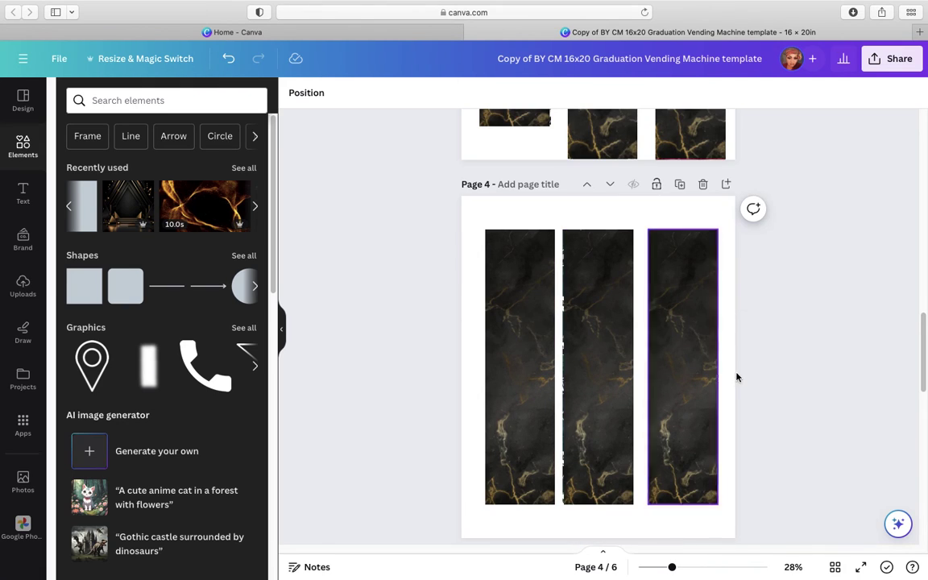
{"action": "scroll", "coordinate": [683, 394], "scroll_direction": "down", "scroll_amount": 5}
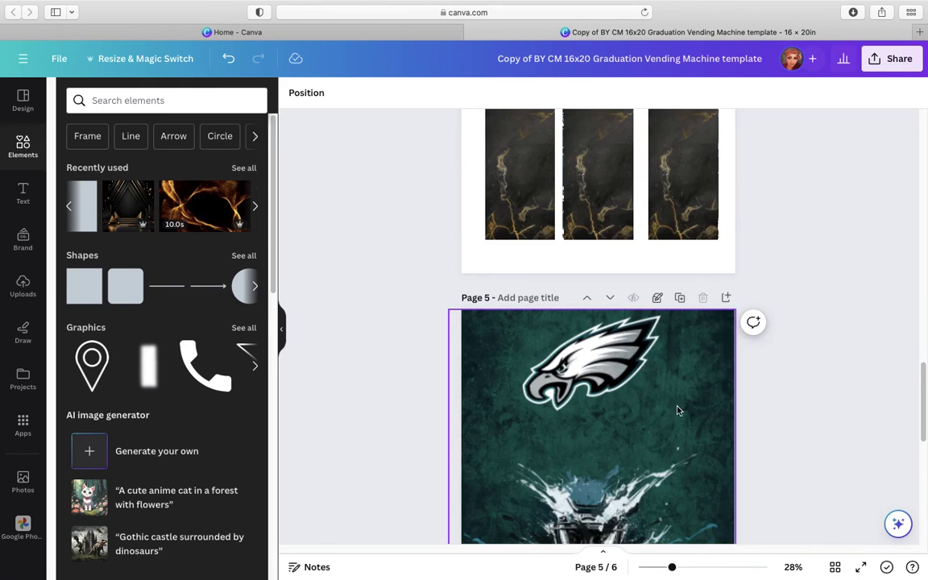
- Try to duplicate the right marble strip on page 4, place the copy over page 5's Eagles background, and widen it
{"action": "left_click", "coordinate": [683, 194]}
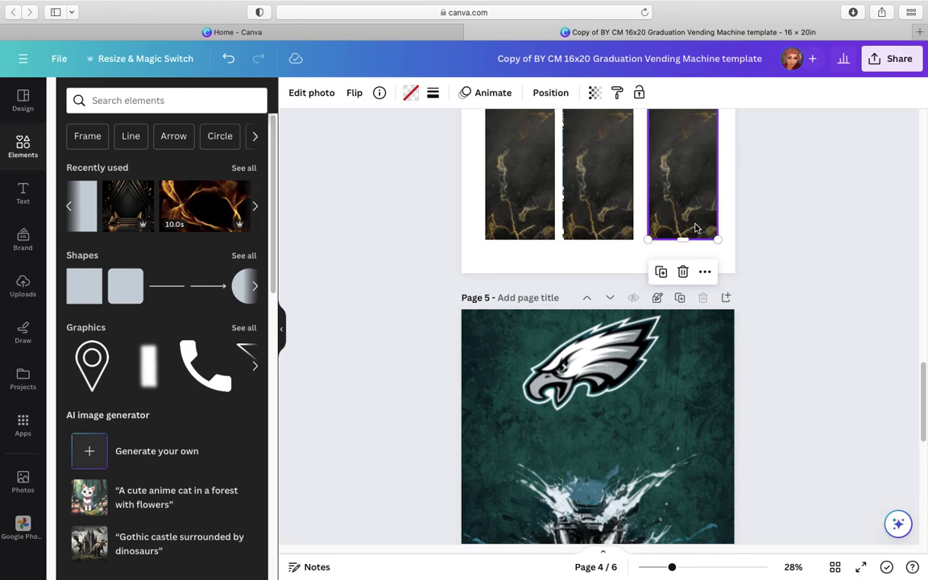
{"action": "left_click", "coordinate": [662, 274]}
{"action": "left_click_drag", "start_coordinate": [690, 199], "coordinate": [567, 538]}
{"action": "scroll", "coordinate": [661, 332], "scroll_direction": "down", "scroll_amount": 3}
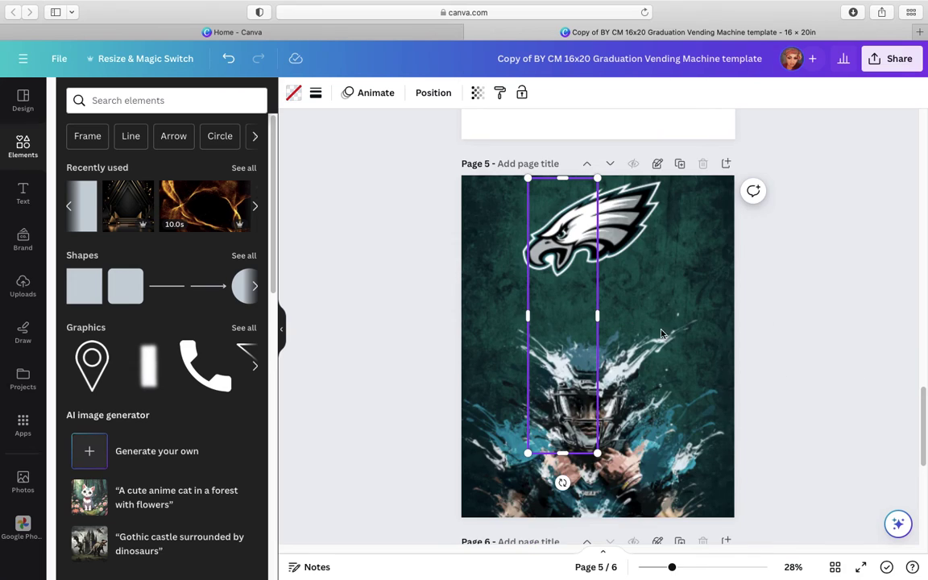
{"action": "left_click_drag", "start_coordinate": [528, 316], "coordinate": [465, 311]}
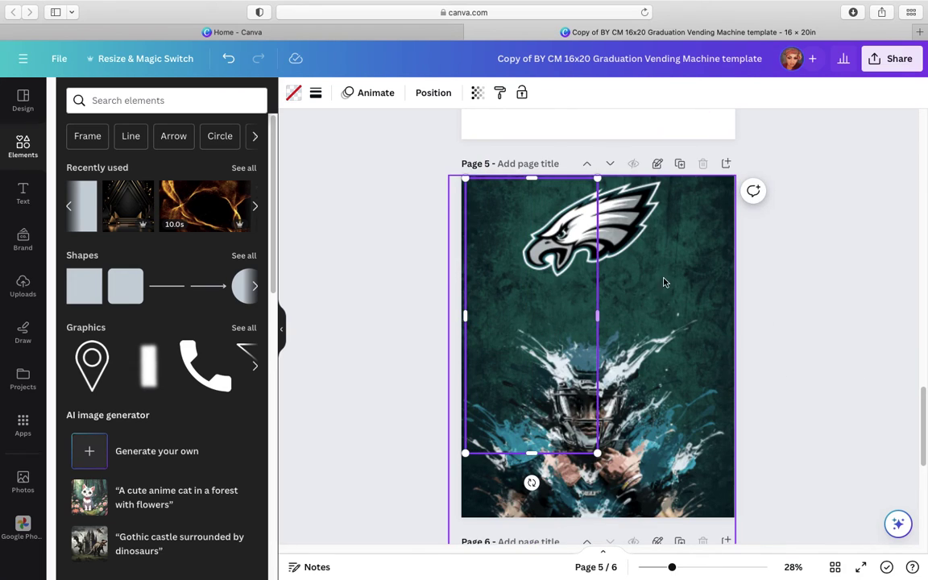
{"action": "left_click", "coordinate": [627, 291]}
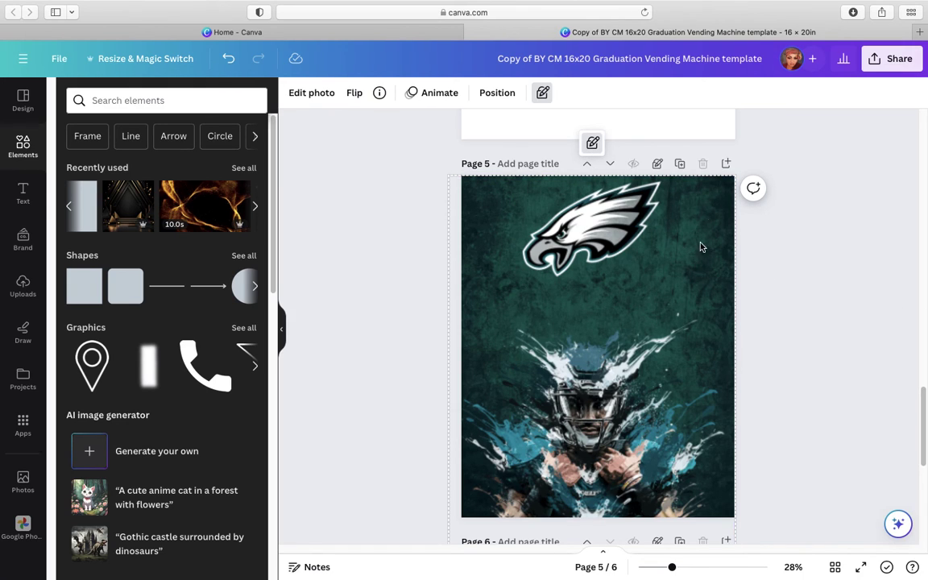
- Unlock page 5, duplicate the right marble strip on page 4, and place the copy over page 5's Eagles background
{"action": "left_click", "coordinate": [656, 164]}
{"action": "scroll", "coordinate": [856, 226], "scroll_direction": "up", "scroll_amount": 2}
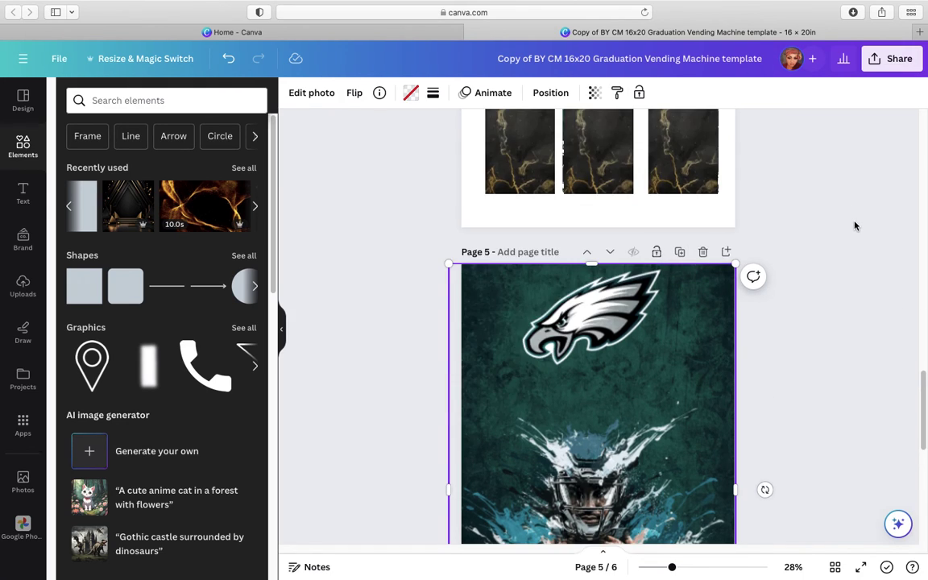
{"action": "left_click", "coordinate": [674, 157]}
{"action": "left_click", "coordinate": [666, 228]}
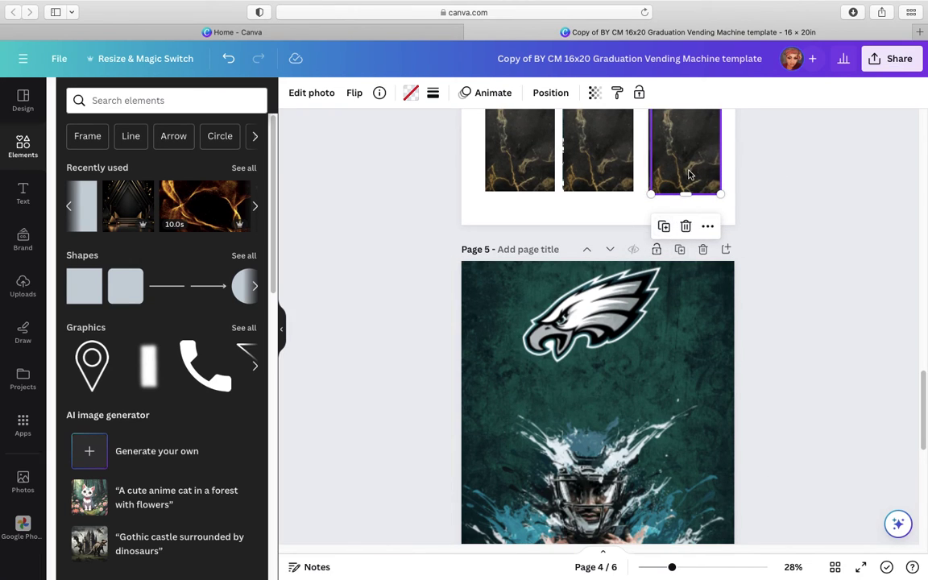
{"action": "left_click_drag", "start_coordinate": [687, 177], "coordinate": [627, 516]}
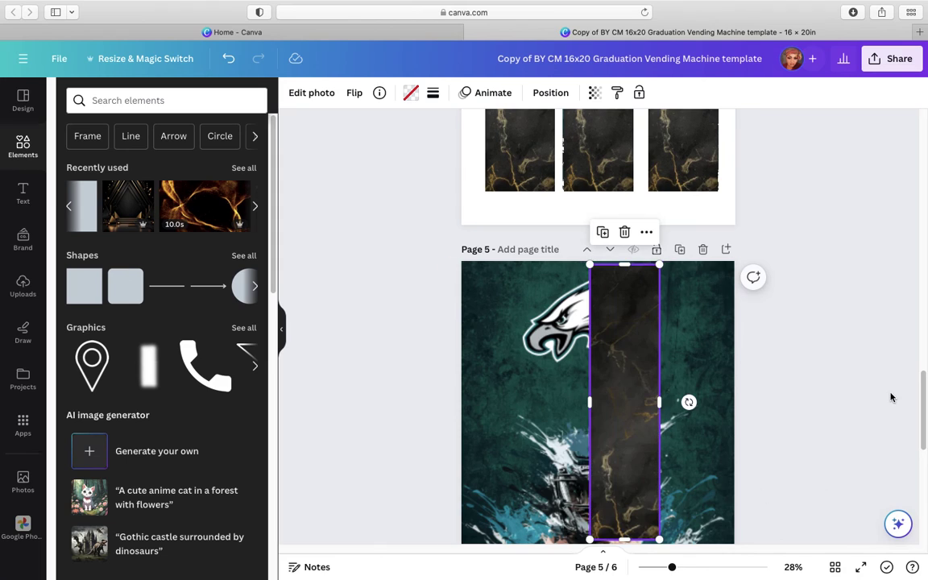
- Align the marble copy with the upper edge of page 5 and stretch it to cover the whole page
{"action": "scroll", "coordinate": [899, 377], "scroll_direction": "down", "scroll_amount": 1}
{"action": "mouse_move", "coordinate": [590, 220]}
{"action": "left_mouse_down"}
{"action": "mouse_move", "coordinate": [508, 215]}
{"action": "mouse_move", "coordinate": [585, 203]}
{"action": "left_mouse_up"}
{"action": "left_click_drag", "start_coordinate": [633, 294], "coordinate": [604, 308]}
{"action": "left_click_drag", "start_coordinate": [560, 366], "coordinate": [462, 352]}
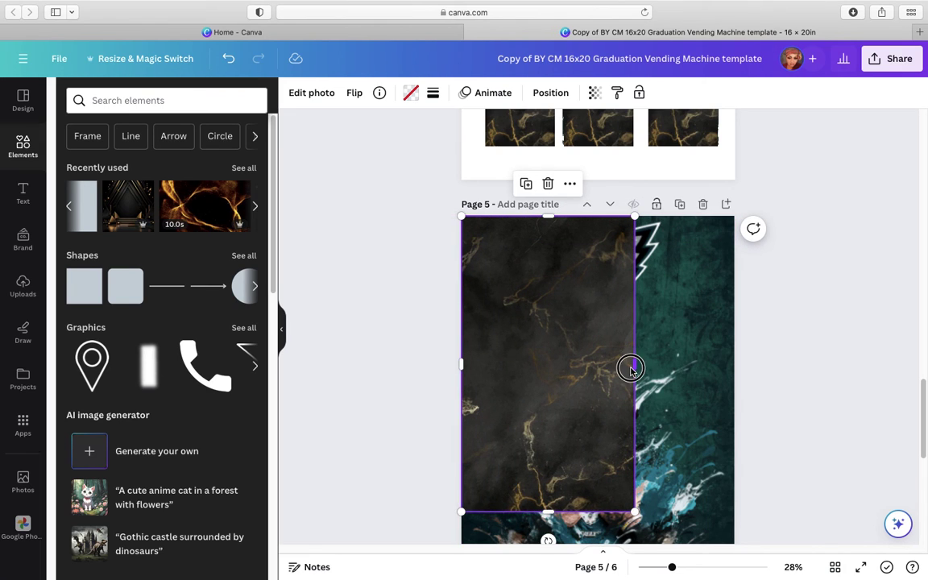
{"action": "left_click_drag", "start_coordinate": [633, 368], "coordinate": [728, 387]}
{"action": "scroll", "coordinate": [814, 355], "scroll_direction": "down", "scroll_amount": 3}
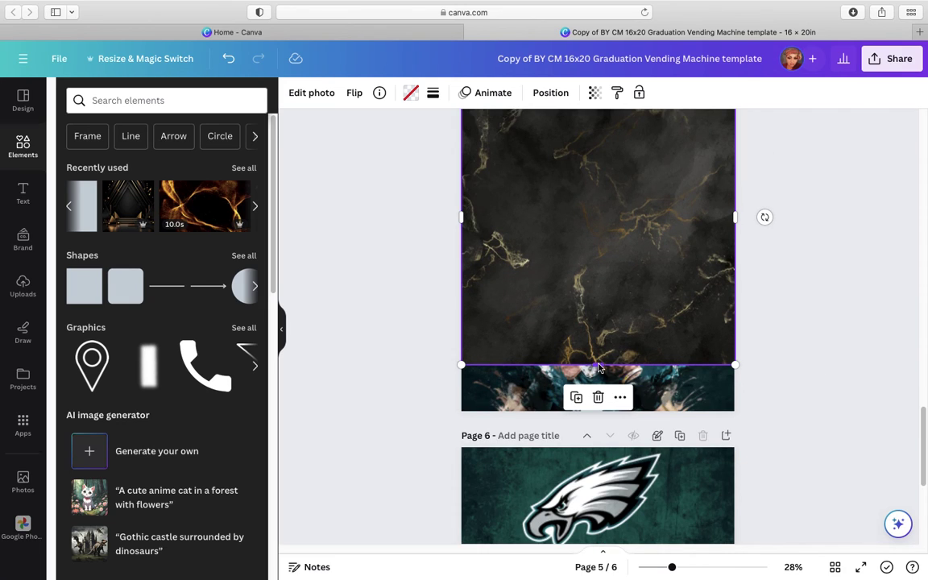
{"action": "left_click_drag", "start_coordinate": [597, 364], "coordinate": [602, 408]}
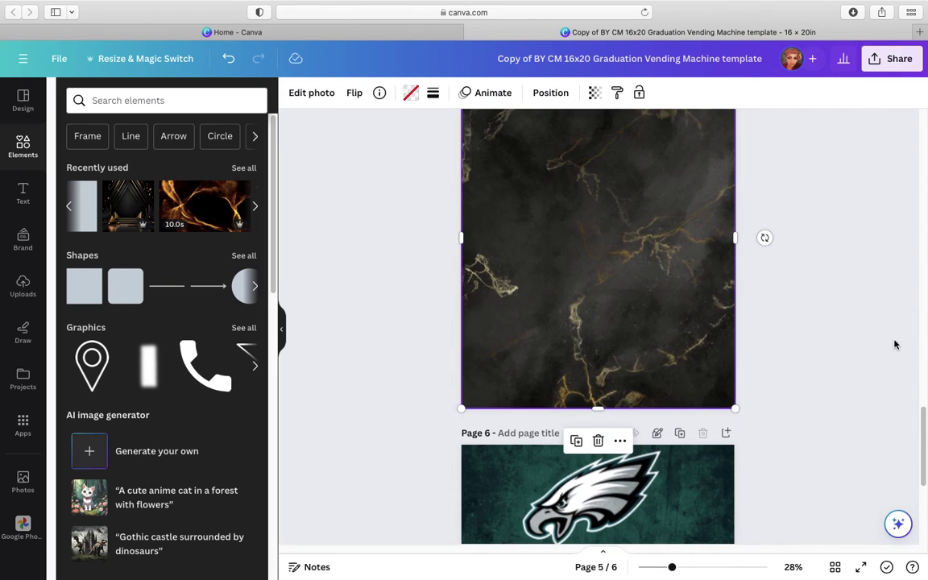
{"action": "left_click", "coordinate": [755, 416]}
- Unlock page 6 with the remaining Eagles background and delete the page
{"action": "scroll", "coordinate": [726, 423], "scroll_direction": "down", "scroll_amount": 2}
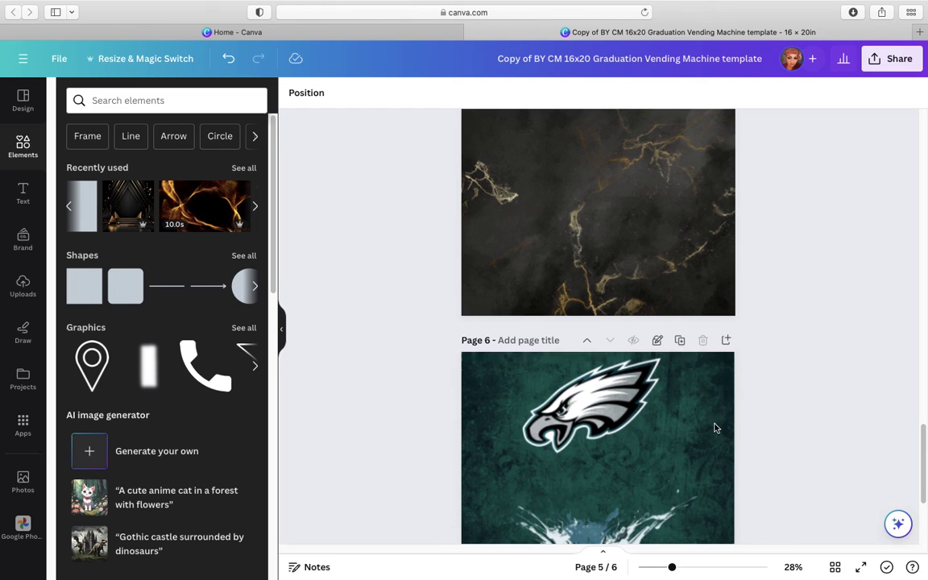
{"action": "left_click", "coordinate": [667, 447]}
{"action": "left_click", "coordinate": [657, 340]}
{"action": "left_click", "coordinate": [656, 339]}
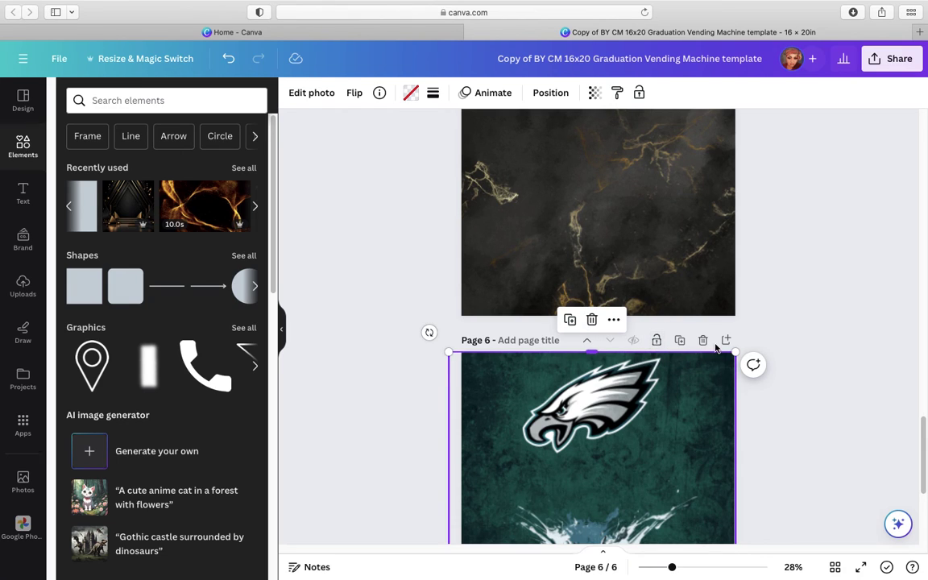
{"action": "left_click", "coordinate": [702, 340]}
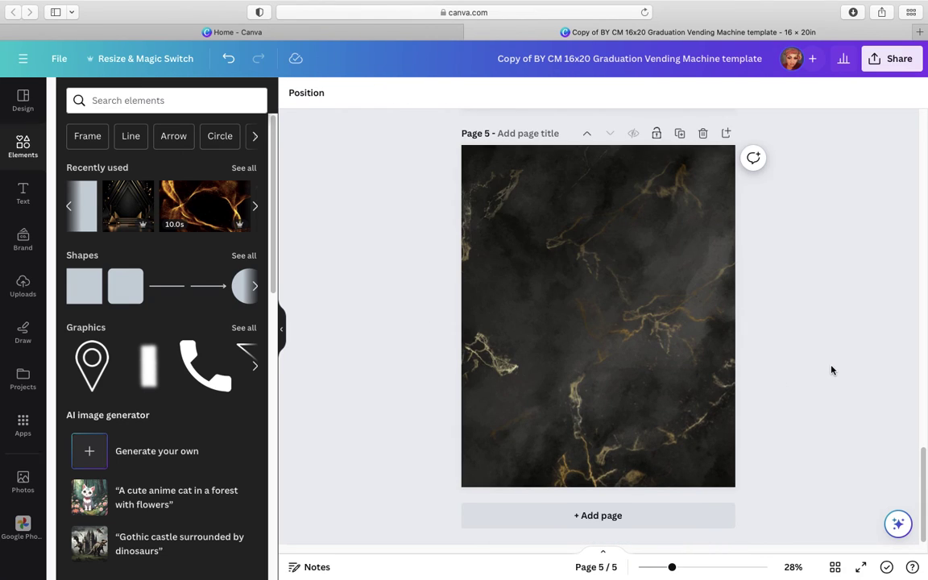
- Review all five pages of the design, from the birthday front panel to the marble strips and backgrounds
{"action": "scroll", "coordinate": [831, 362], "scroll_direction": "up", "scroll_amount": 5}
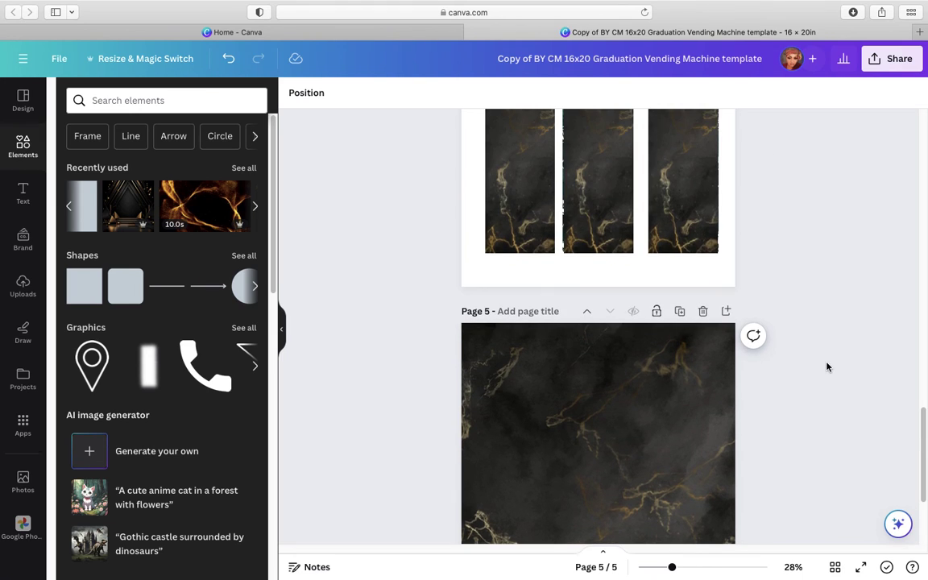
{"action": "scroll", "coordinate": [829, 366], "scroll_direction": "up", "scroll_amount": 5}
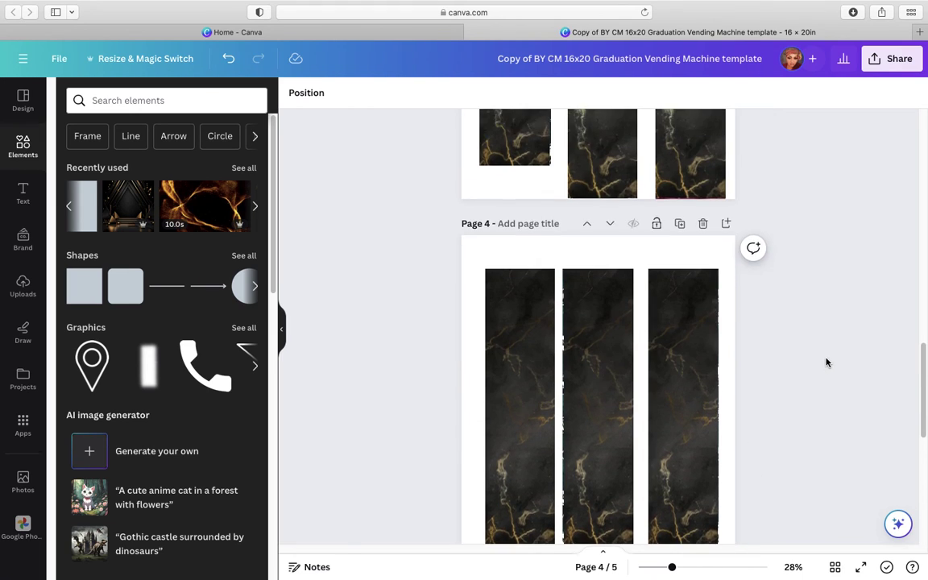
{"action": "scroll", "coordinate": [825, 359], "scroll_direction": "up", "scroll_amount": 8}
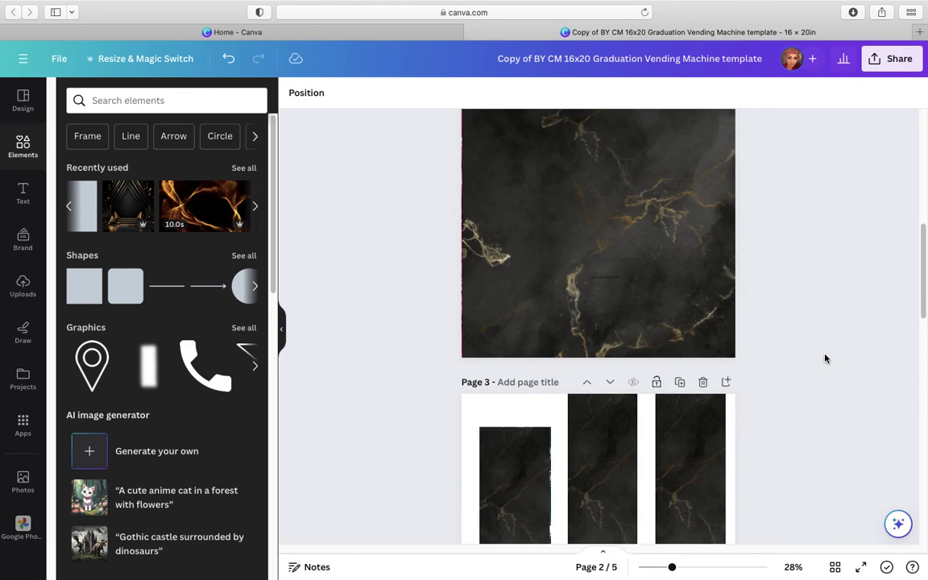
{"action": "scroll", "coordinate": [825, 358], "scroll_direction": "up", "scroll_amount": 6}
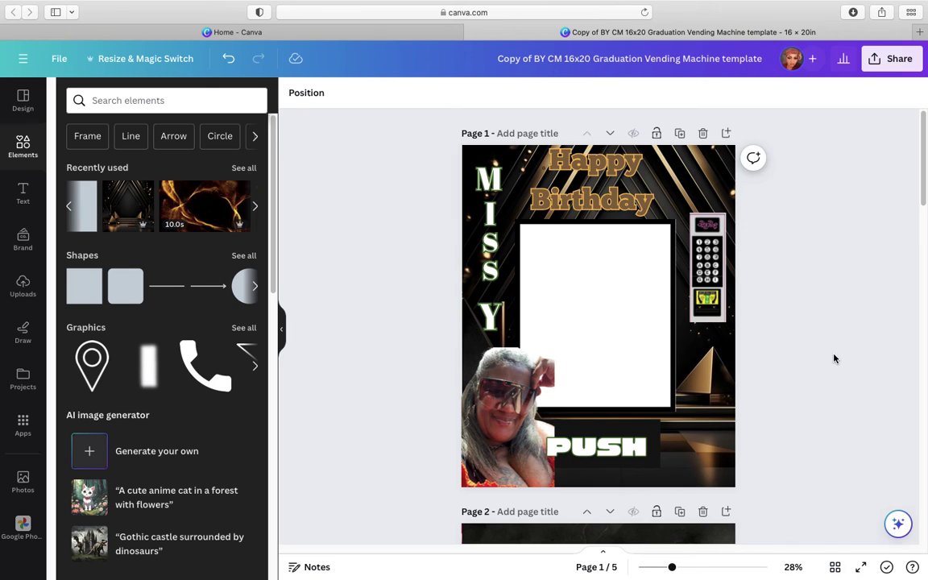
{"action": "scroll", "coordinate": [834, 359], "scroll_direction": "down", "scroll_amount": 10}
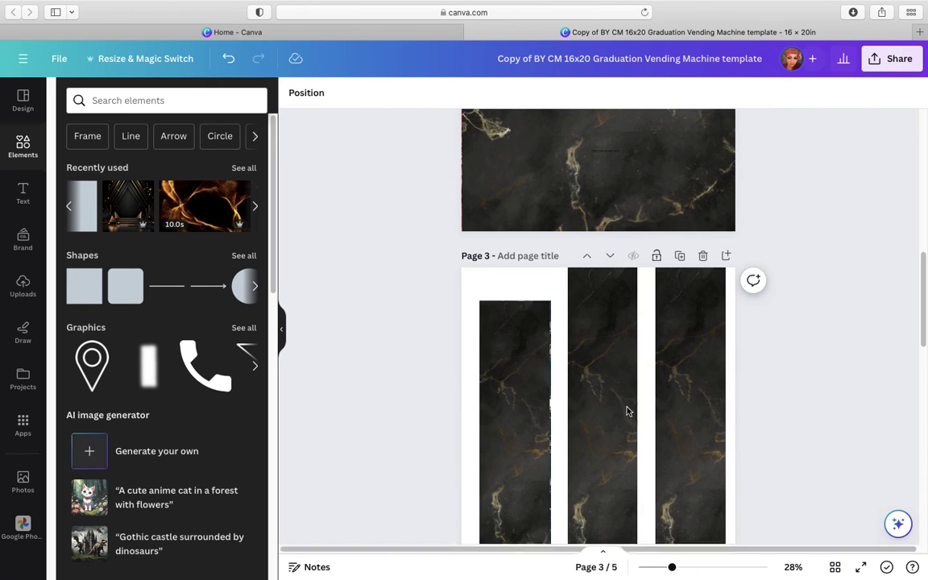
{"action": "scroll", "coordinate": [869, 391], "scroll_direction": "down", "scroll_amount": 3}
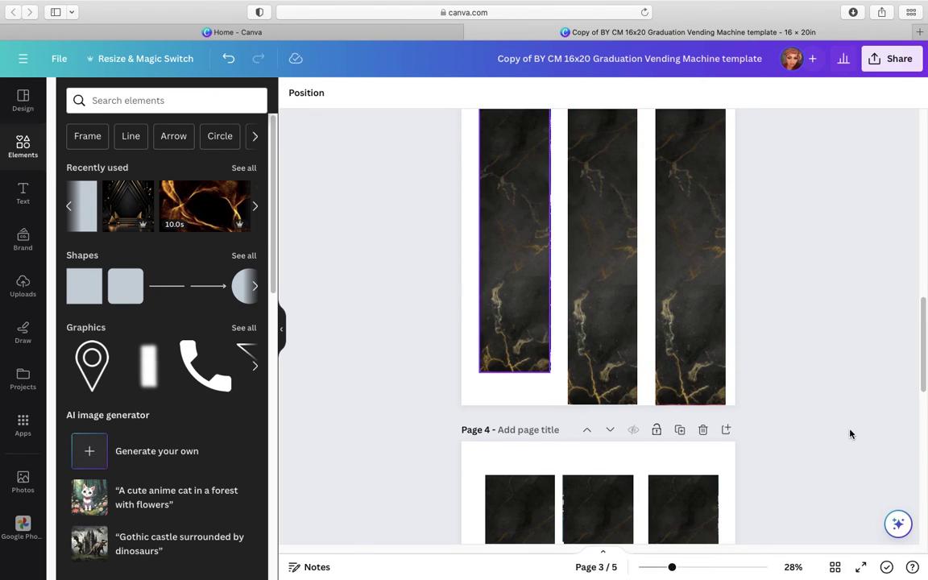
{"action": "scroll", "coordinate": [817, 401], "scroll_direction": "down", "scroll_amount": 1}
{"action": "scroll", "coordinate": [817, 401], "scroll_direction": "down", "scroll_amount": 3}
{"action": "scroll", "coordinate": [819, 399], "scroll_direction": "down", "scroll_amount": 5}
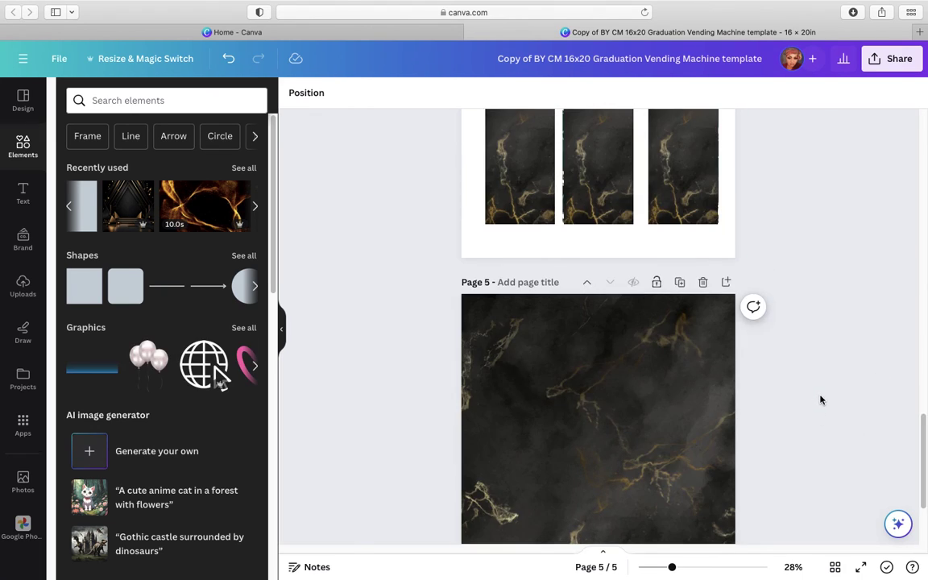
{"action": "scroll", "coordinate": [823, 398], "scroll_direction": "up", "scroll_amount": 5}
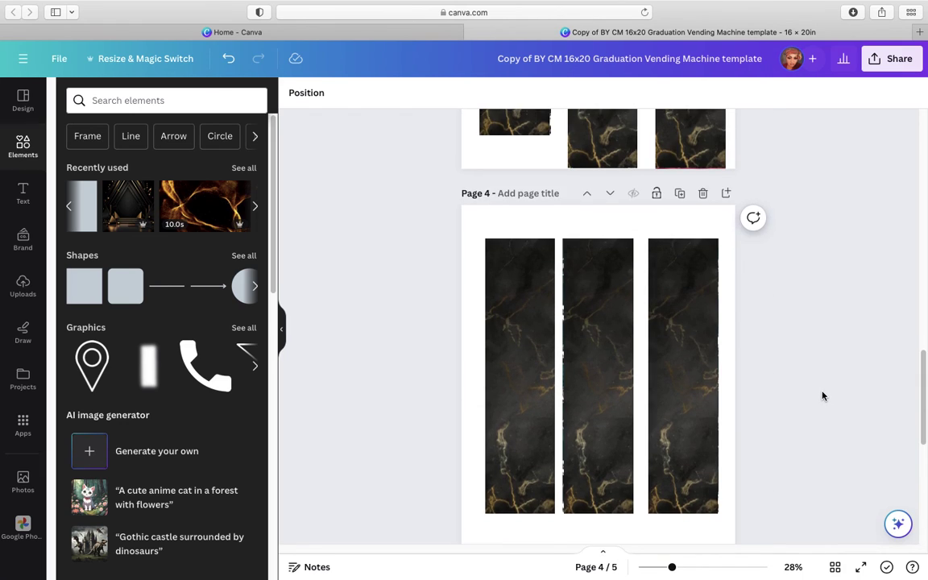
{"action": "scroll", "coordinate": [824, 395], "scroll_direction": "up", "scroll_amount": 3}
{"action": "scroll", "coordinate": [831, 383], "scroll_direction": "up", "scroll_amount": 1}
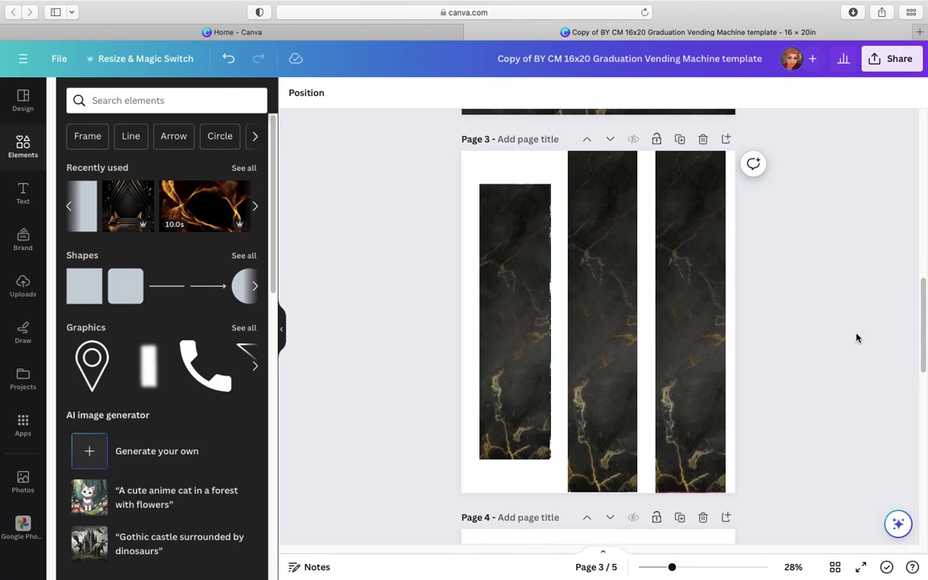
- Open the download settings for the design
{"action": "left_click", "coordinate": [896, 63]}
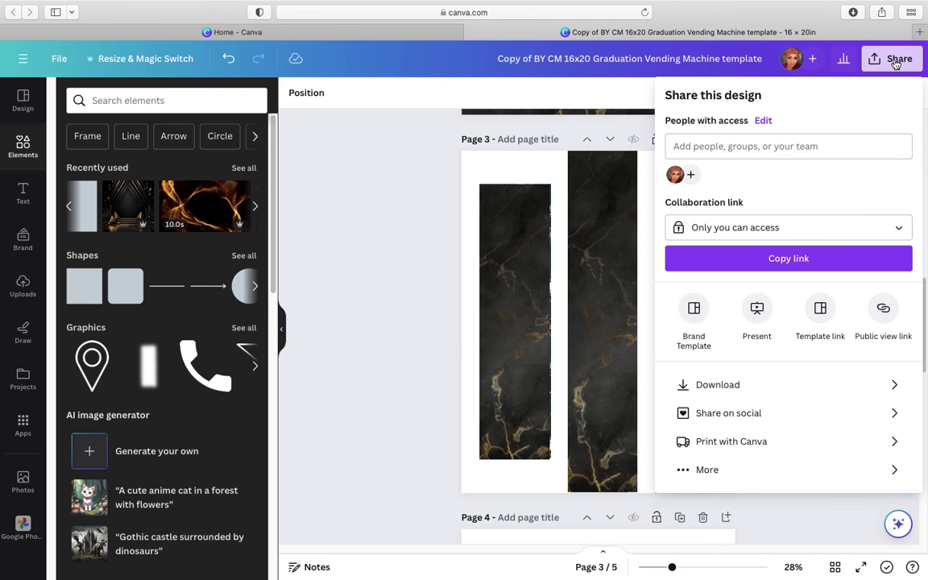
{"action": "left_click", "coordinate": [735, 386]}
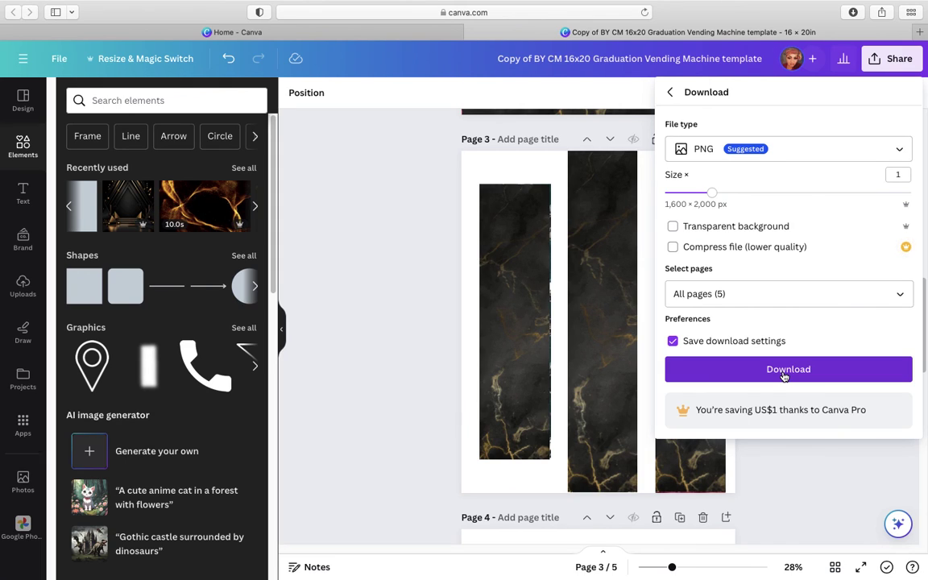
- Switch to the desktop and open the exported Eagles vending machine image "Copy of BY CM 16x20 Graduation Vending Machine template-2.png" in Preview
{"action": "mouse_move", "coordinate": [38, 6]}
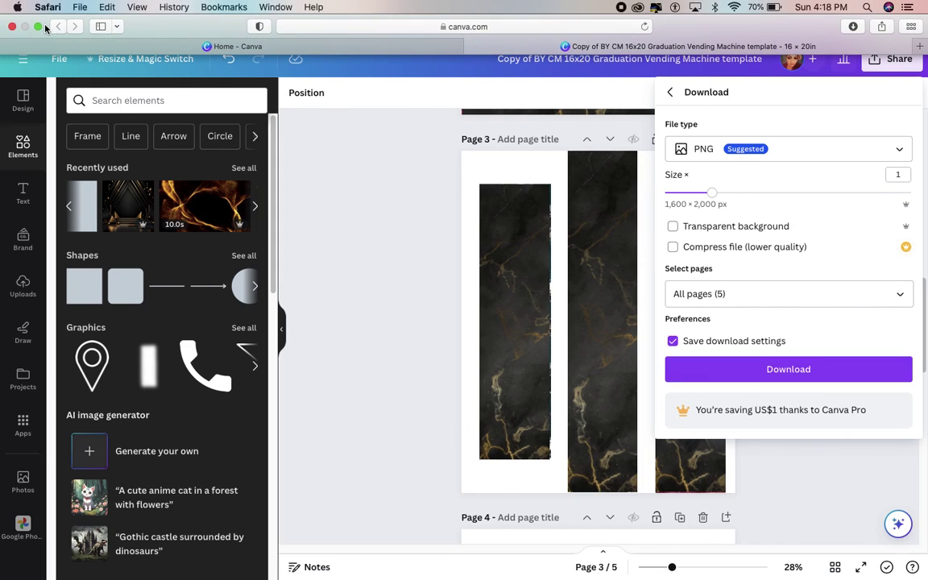
{"action": "left_click", "coordinate": [37, 29]}
{"action": "left_click", "coordinate": [24, 26]}
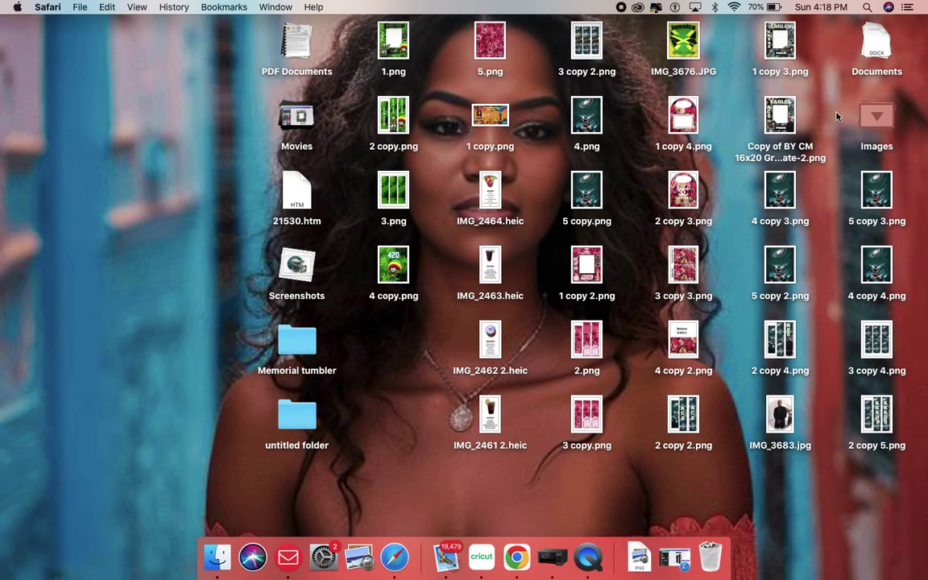
{"action": "double_click", "coordinate": [782, 119]}
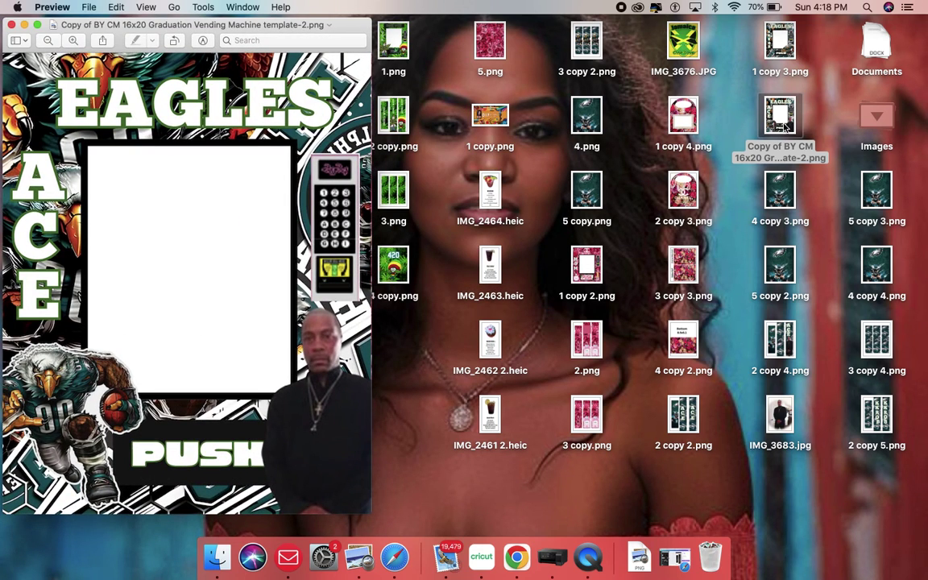
- Close the open Eagles image, open "1 copy 3.png" from the desktop and bring up its print settings
{"action": "left_click", "coordinate": [11, 25]}
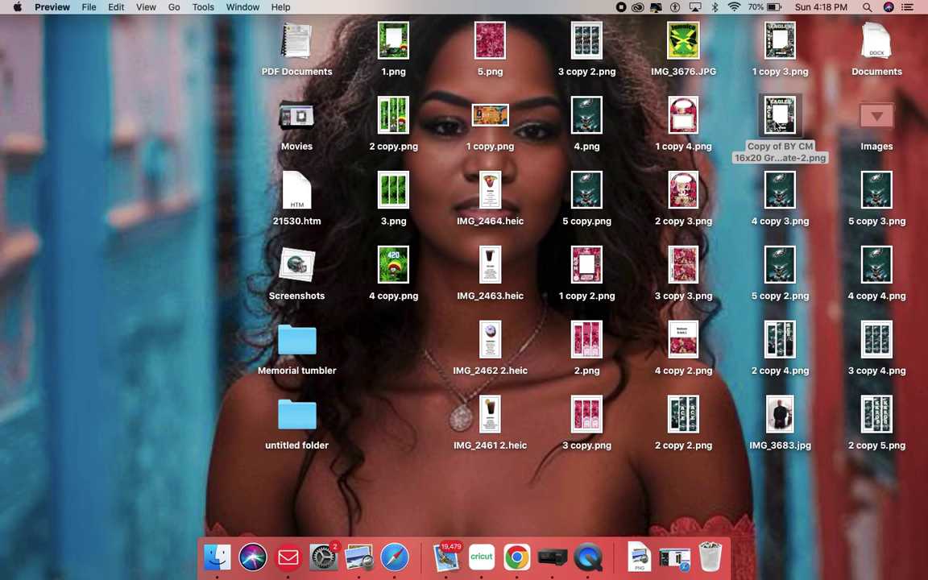
{"action": "double_click", "coordinate": [777, 50]}
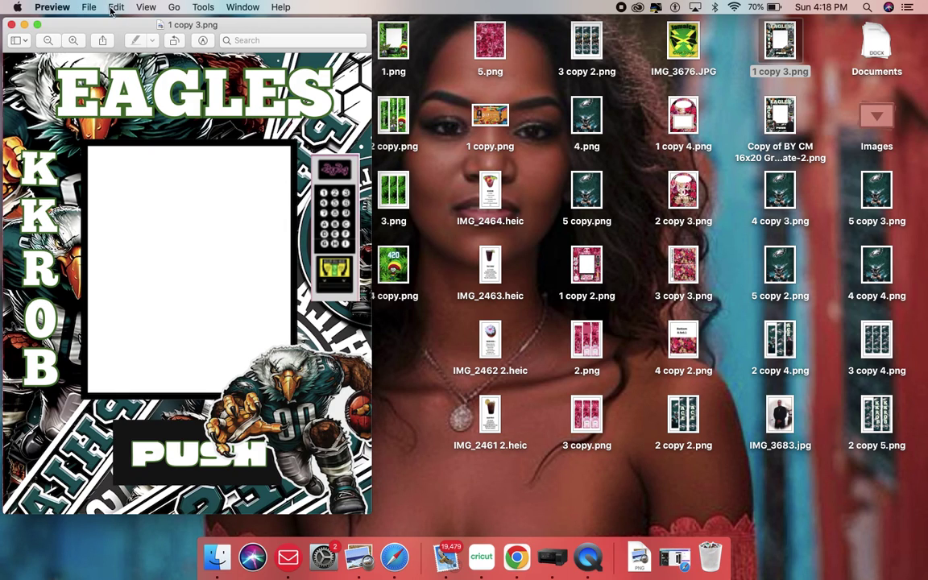
{"action": "left_click", "coordinate": [90, 9]}
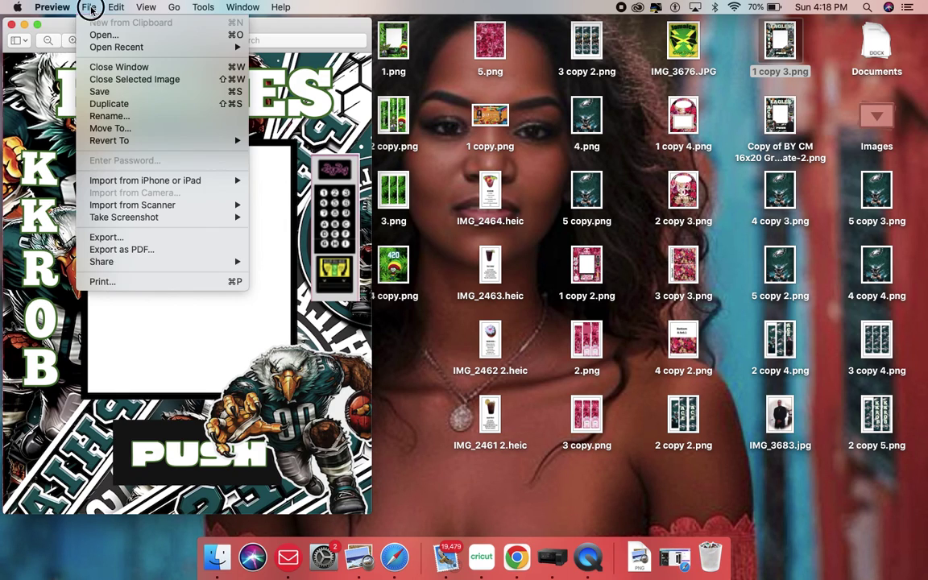
{"action": "left_click", "coordinate": [117, 282]}
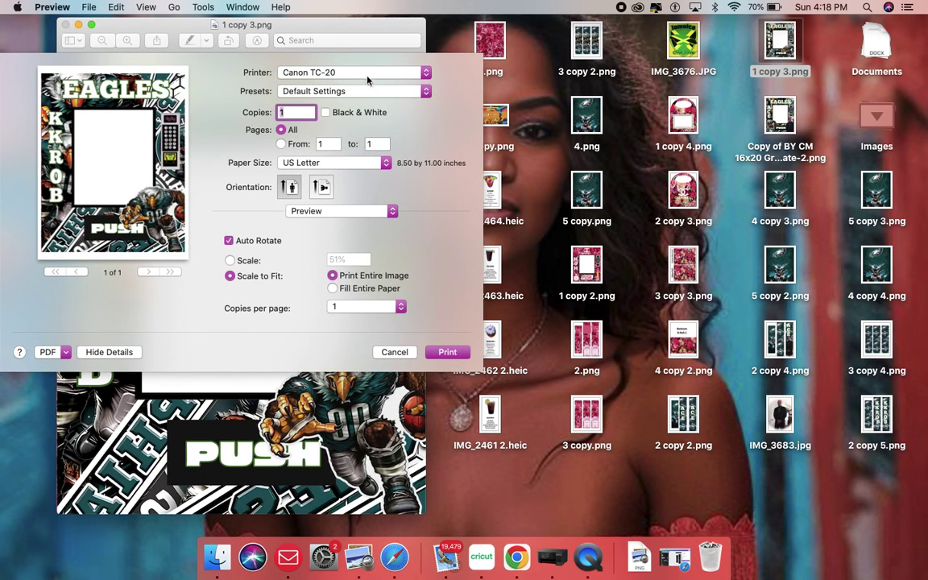
- Apply the custom "Untitled" 16 by 20 inch paper size to the print setup, cancel the print and close the image
{"action": "left_click", "coordinate": [378, 164]}
{"action": "left_click", "coordinate": [294, 196]}
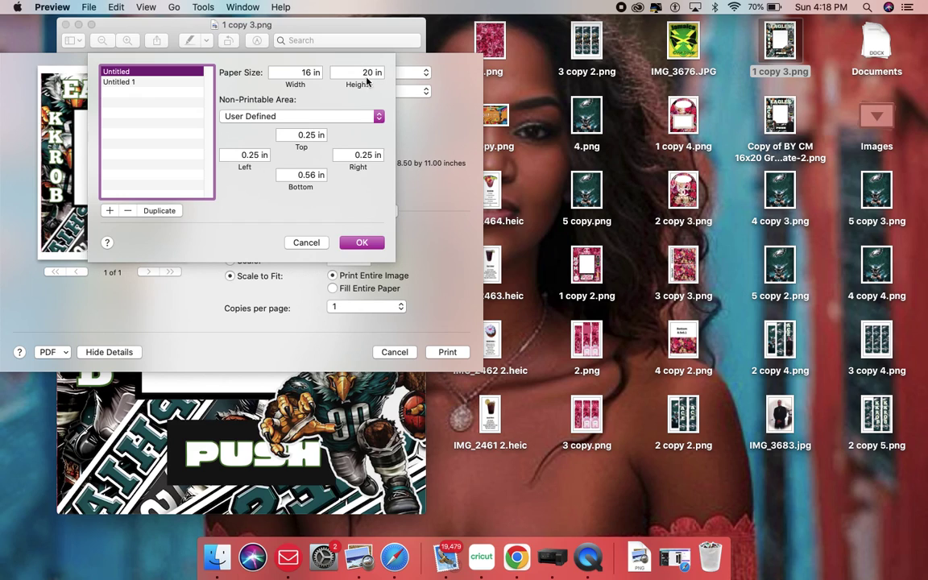
{"action": "left_click", "coordinate": [360, 243]}
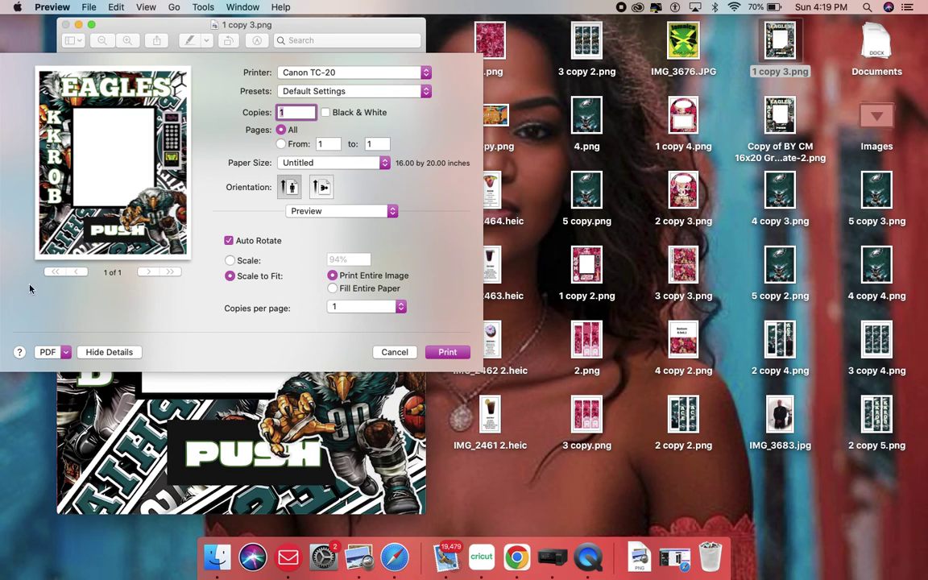
{"action": "left_click", "coordinate": [378, 355]}
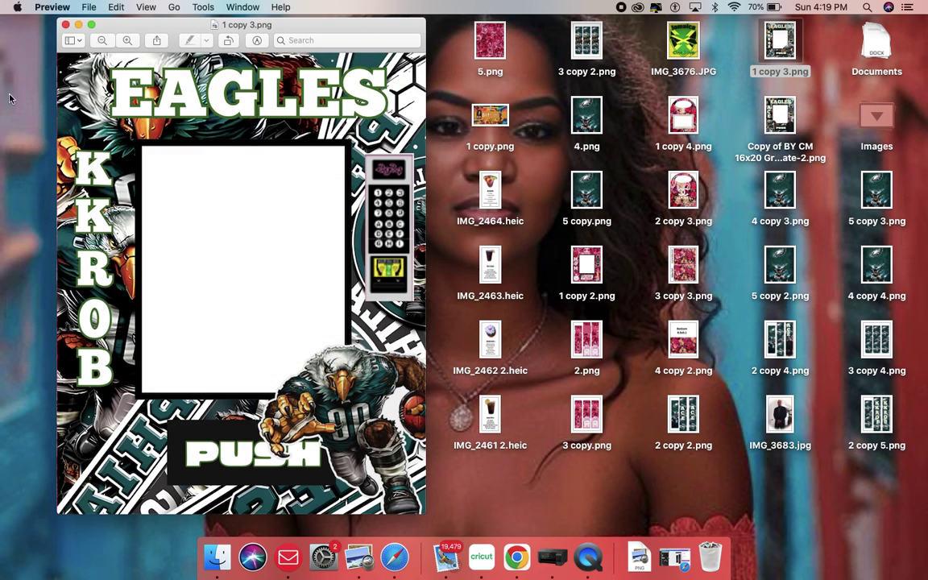
{"action": "left_click", "coordinate": [66, 25]}
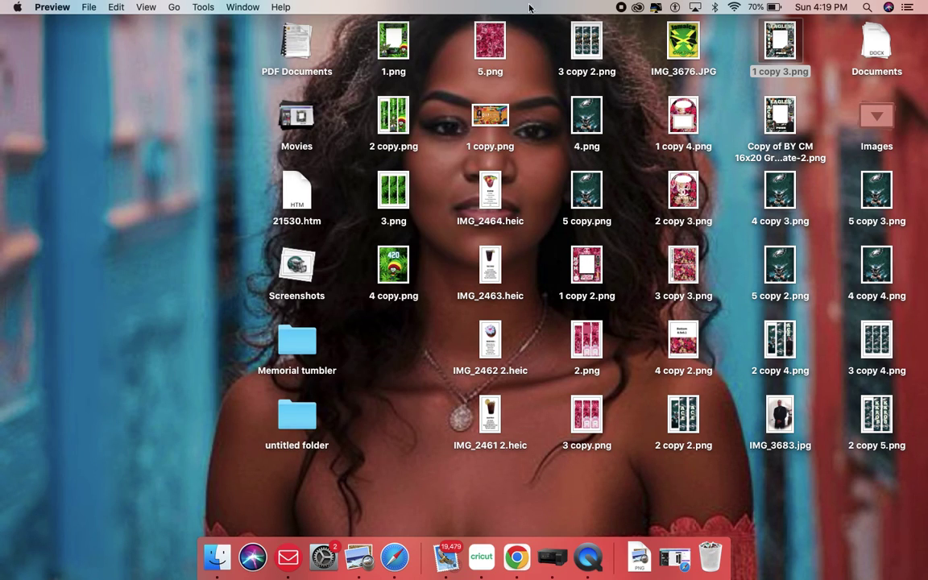